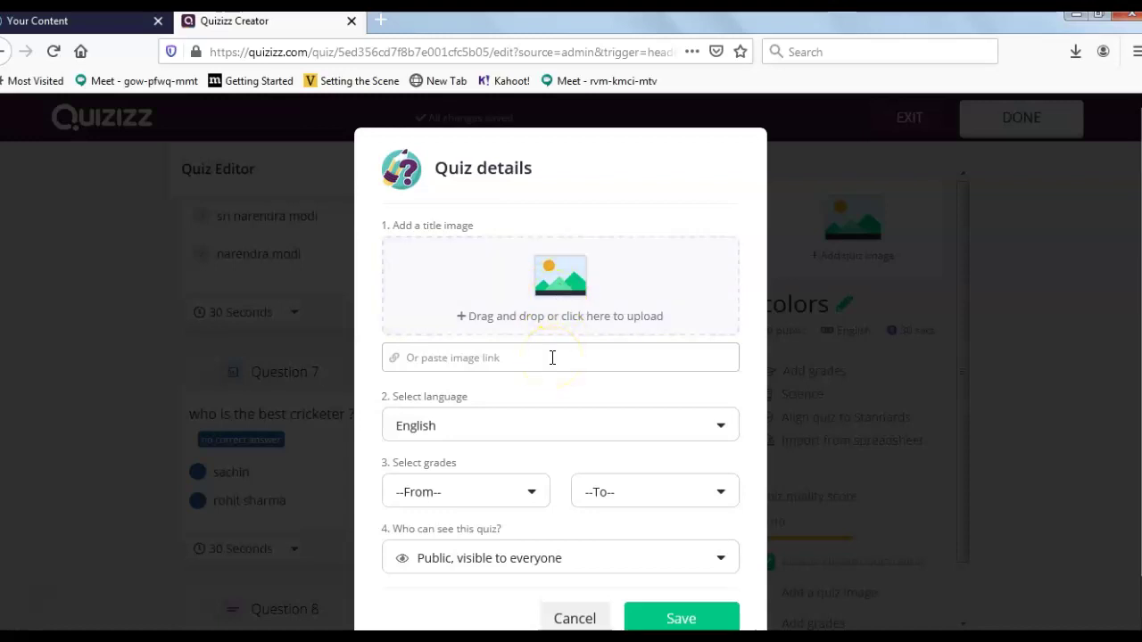
# Search Google for "rainbow image" in a new browser tab and show the image results
pyautogui.click(381, 20)
pyautogui.click(388, 53)
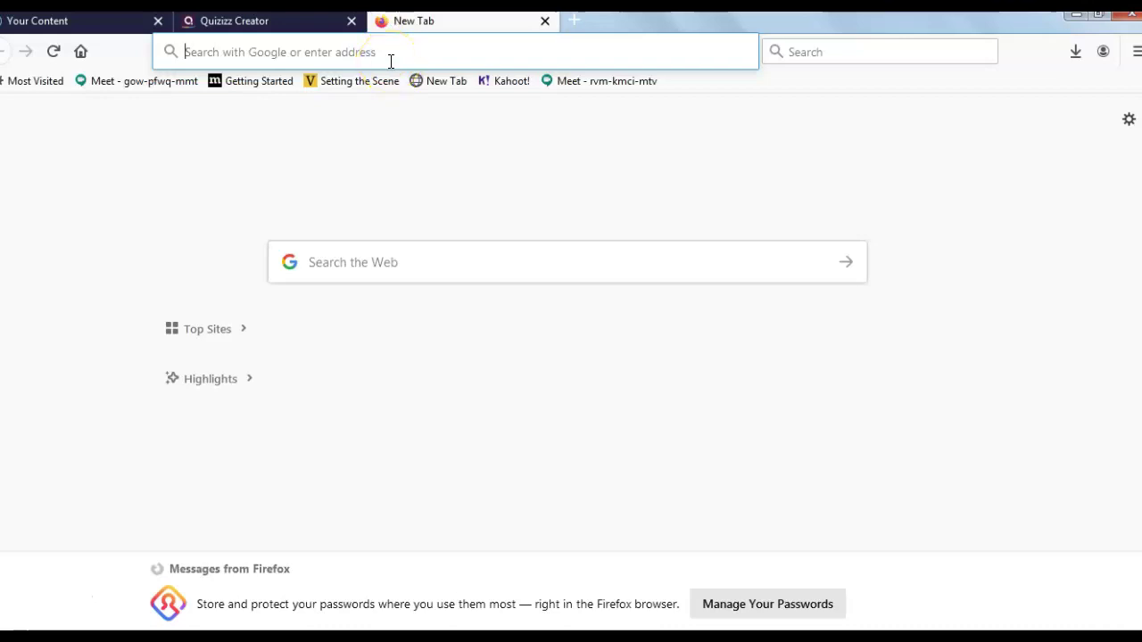
pyautogui.write('rai')
pyautogui.press('BackSpace')
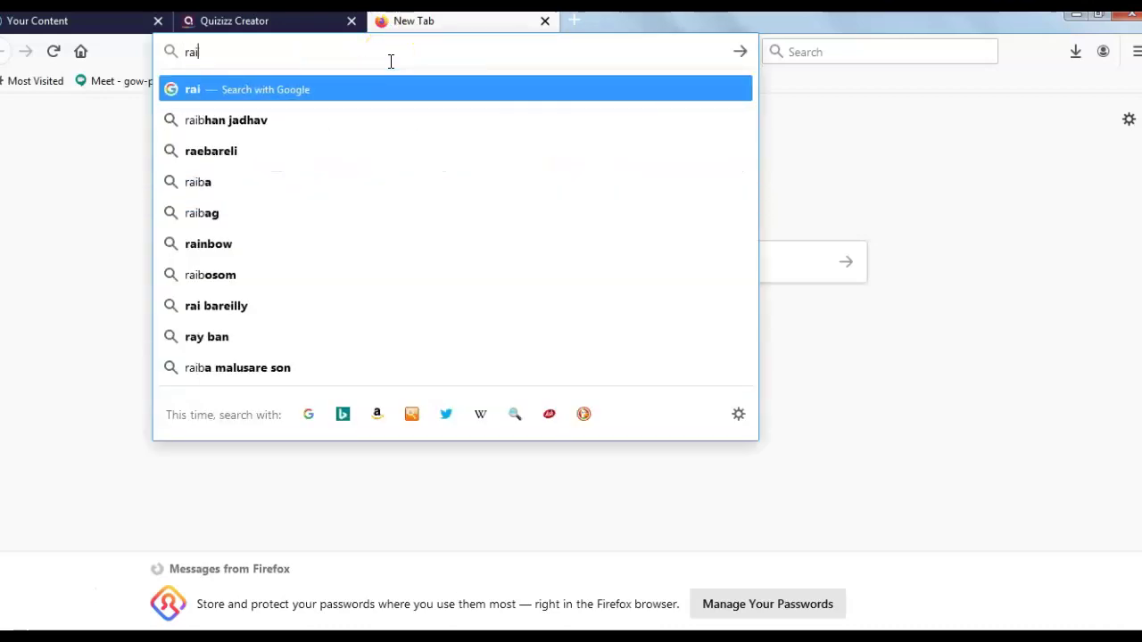
pyautogui.write('i')
pyautogui.press('BackSpace')
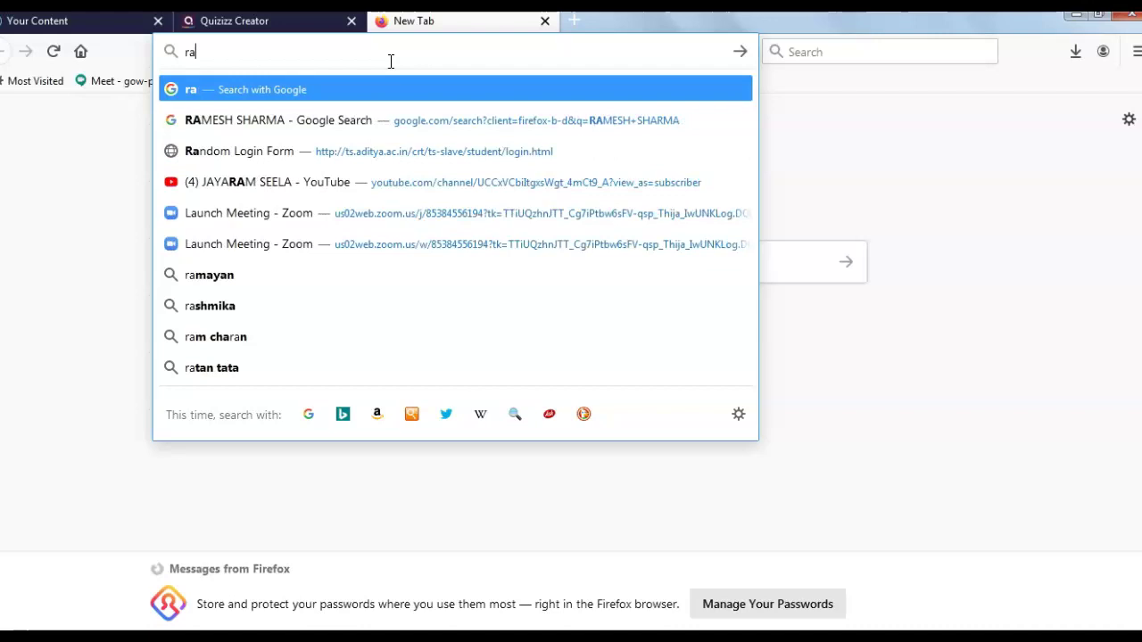
pyautogui.write('inbow')
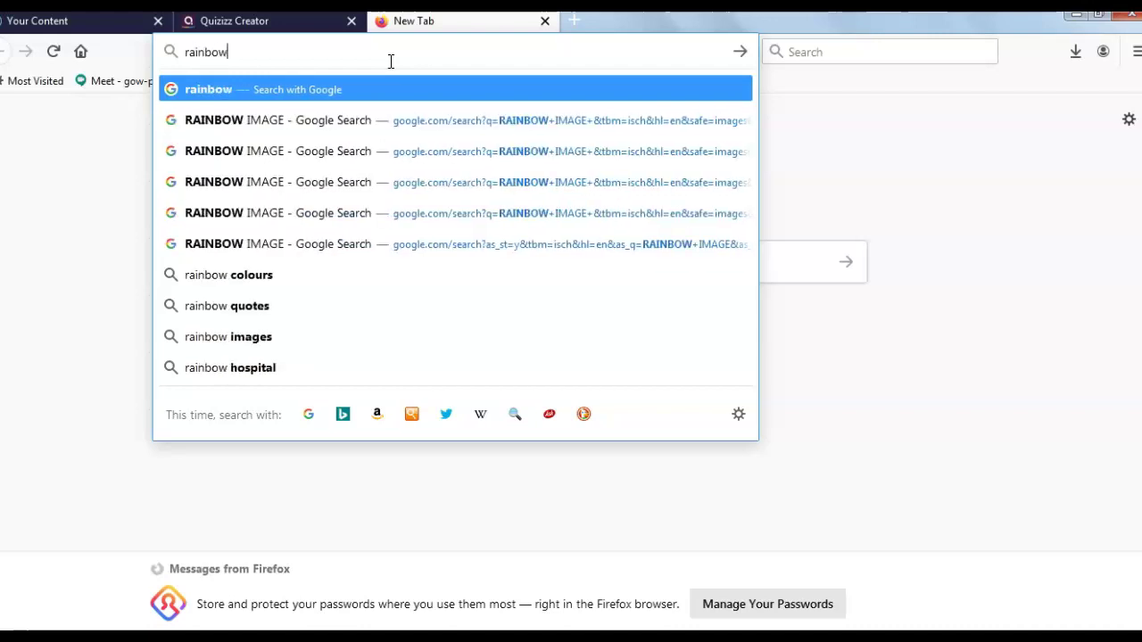
pyautogui.write(' image')
pyautogui.press('Return')
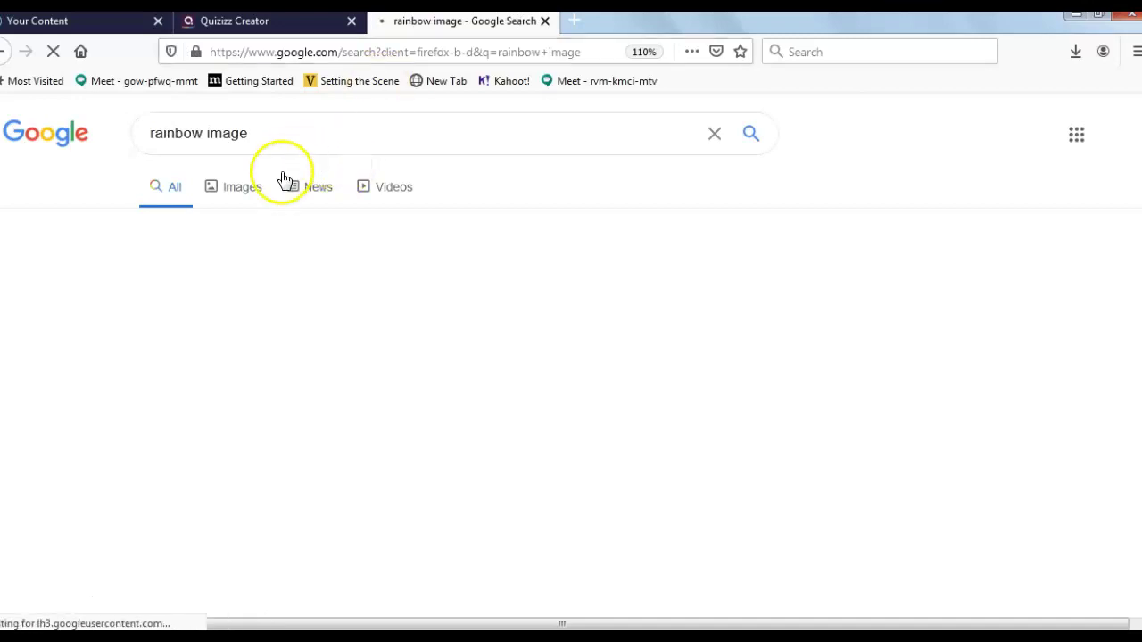
pyautogui.click(257, 193)
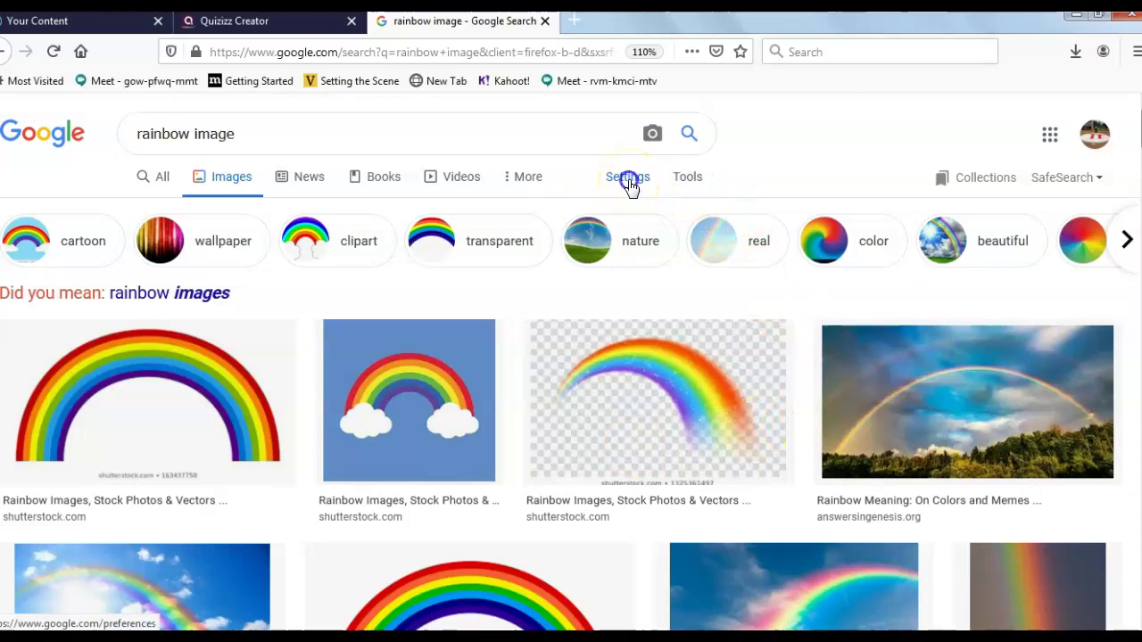
# Run an advanced image search with usage rights set to "free to use, share or modify, even commercially"
pyautogui.click(628, 177)
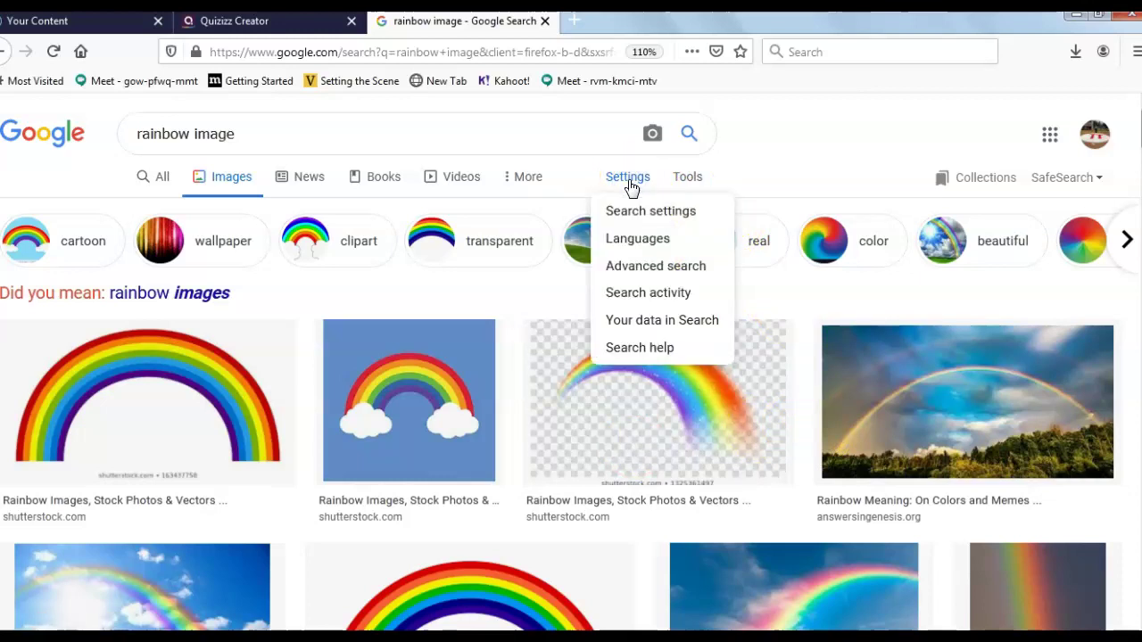
pyautogui.click(642, 192)
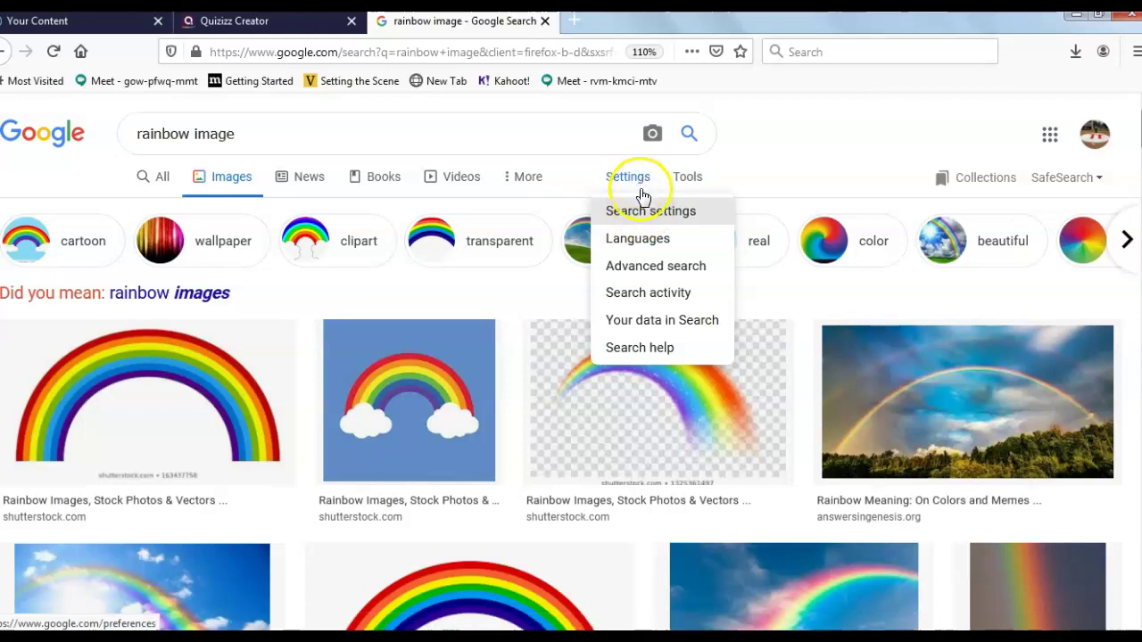
pyautogui.click(651, 273)
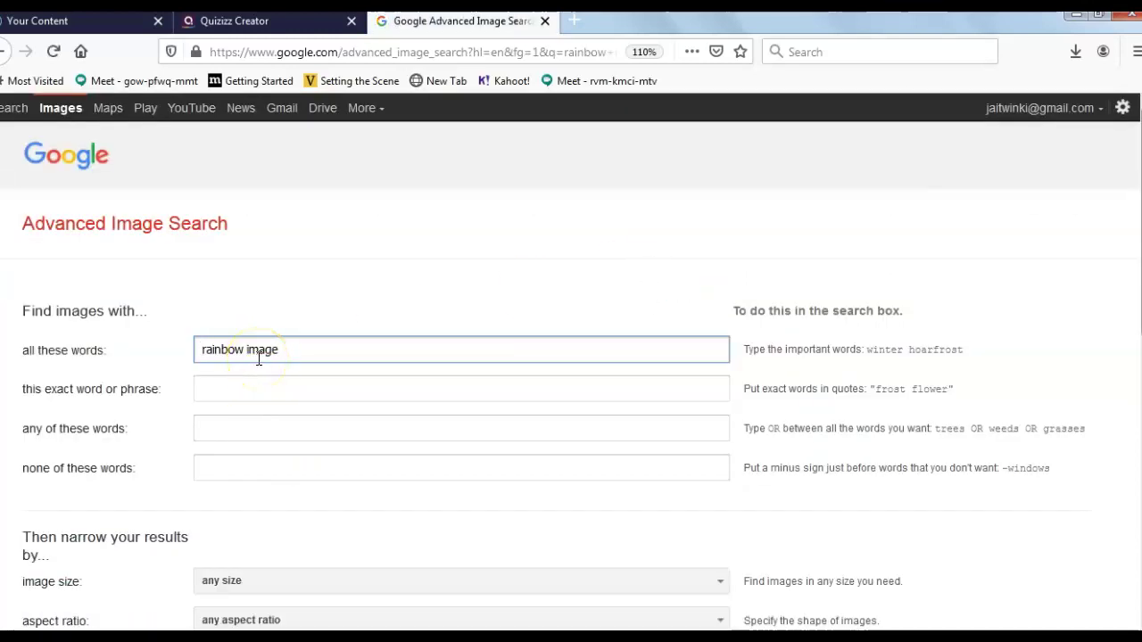
pyautogui.scroll(-7, 259, 359)
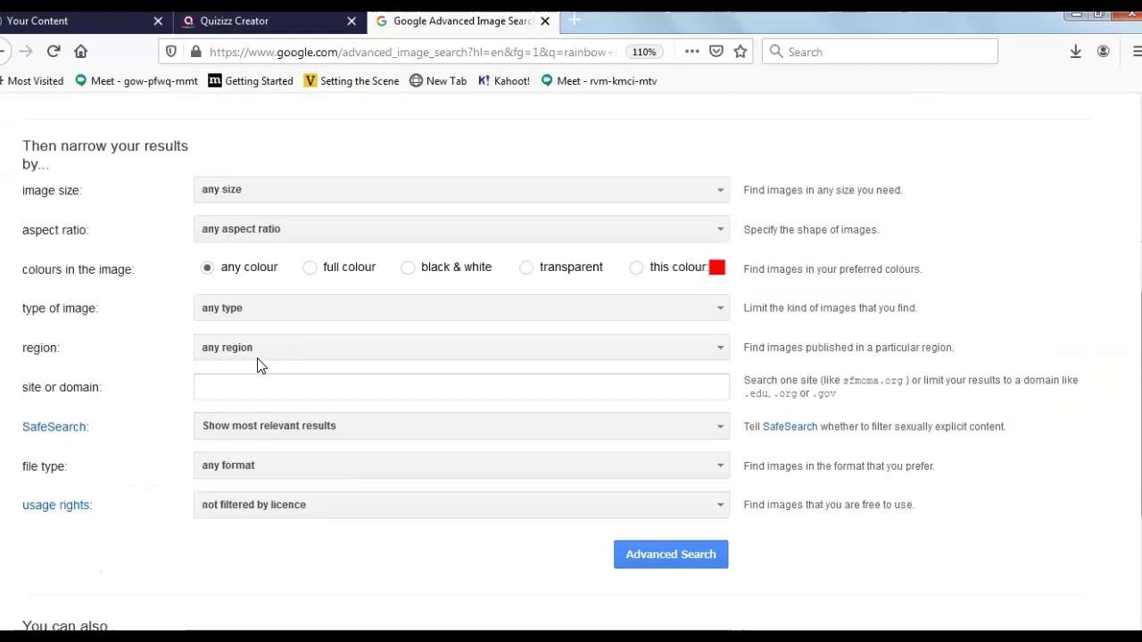
pyautogui.click(84, 308)
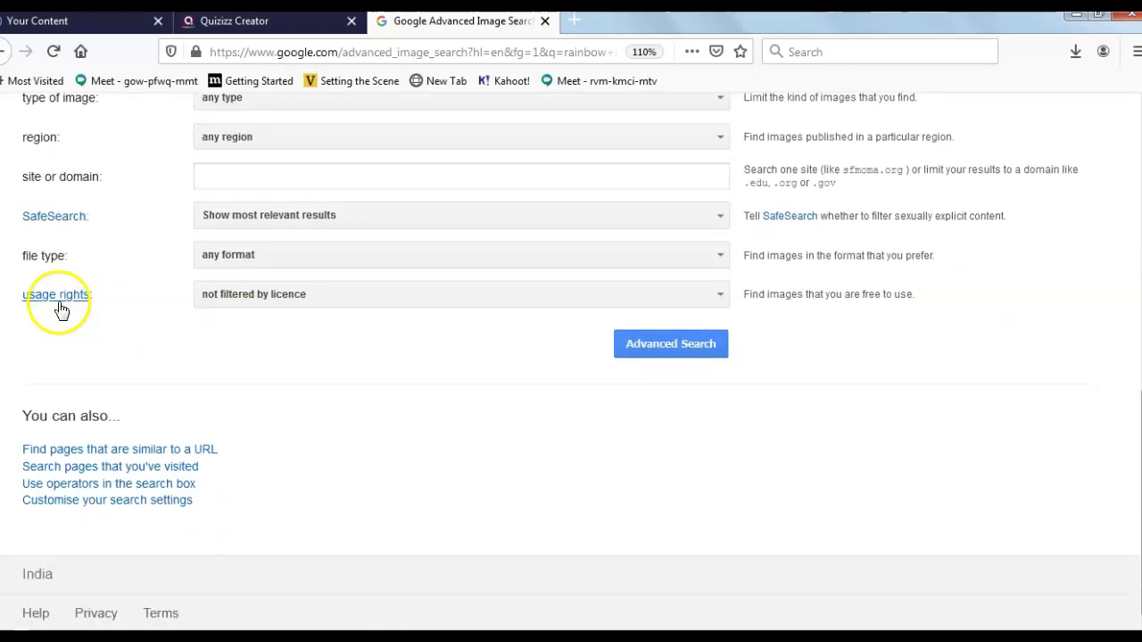
pyautogui.click(304, 302)
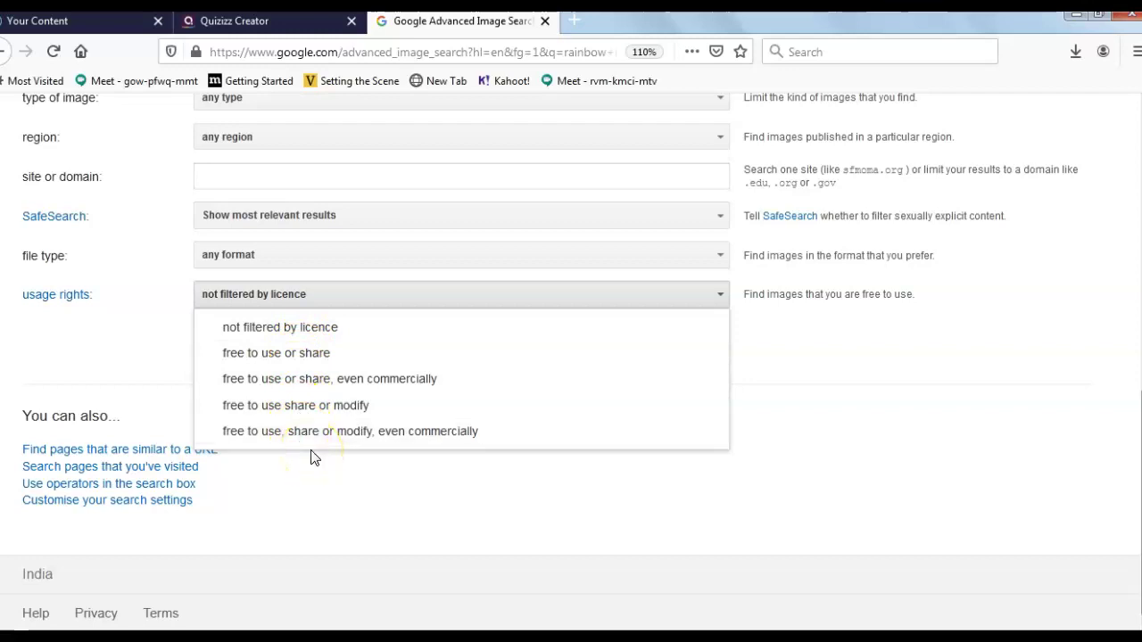
pyautogui.click(390, 433)
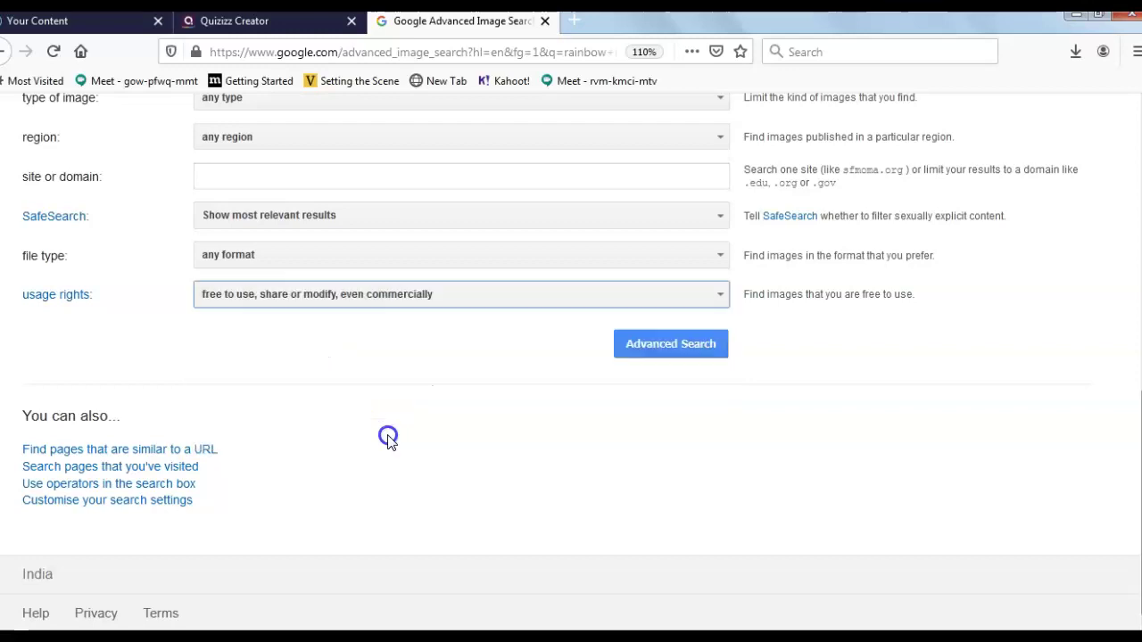
pyautogui.click(641, 354)
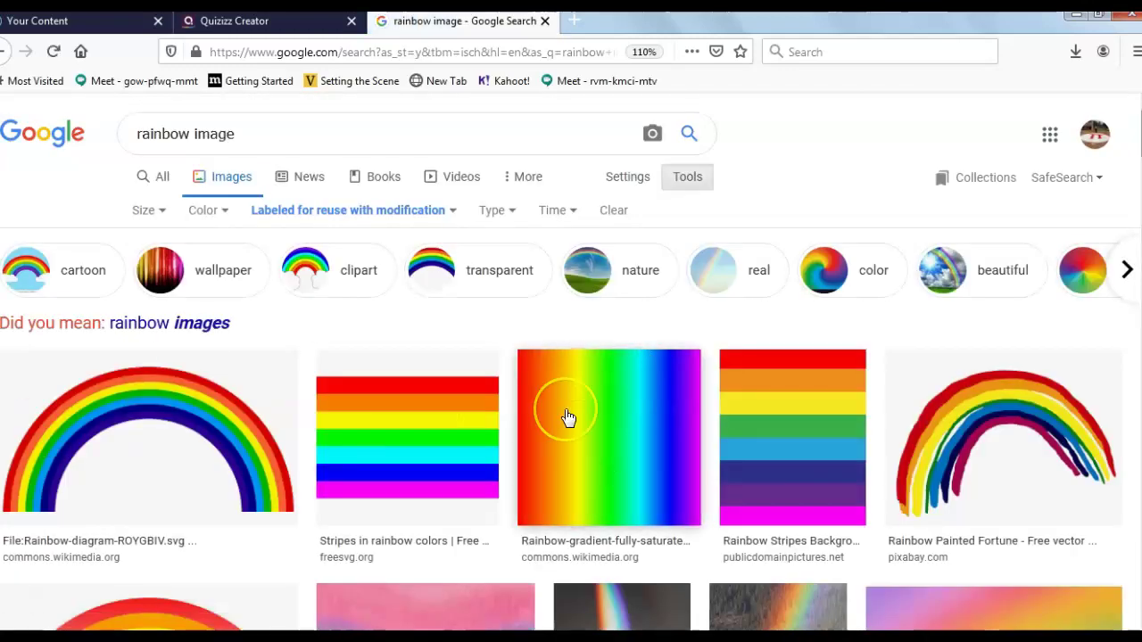
# Open the Rainbow Painted Fortune picture from Pixabay and copy its image location
pyautogui.scroll(-2, 568, 418)
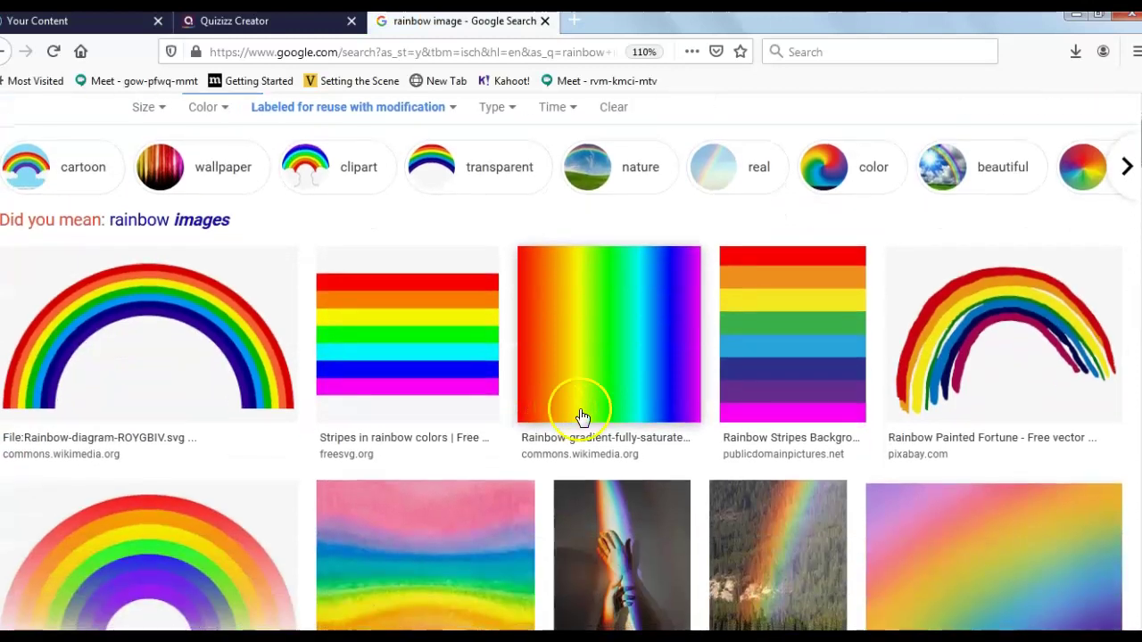
pyautogui.click(1082, 319)
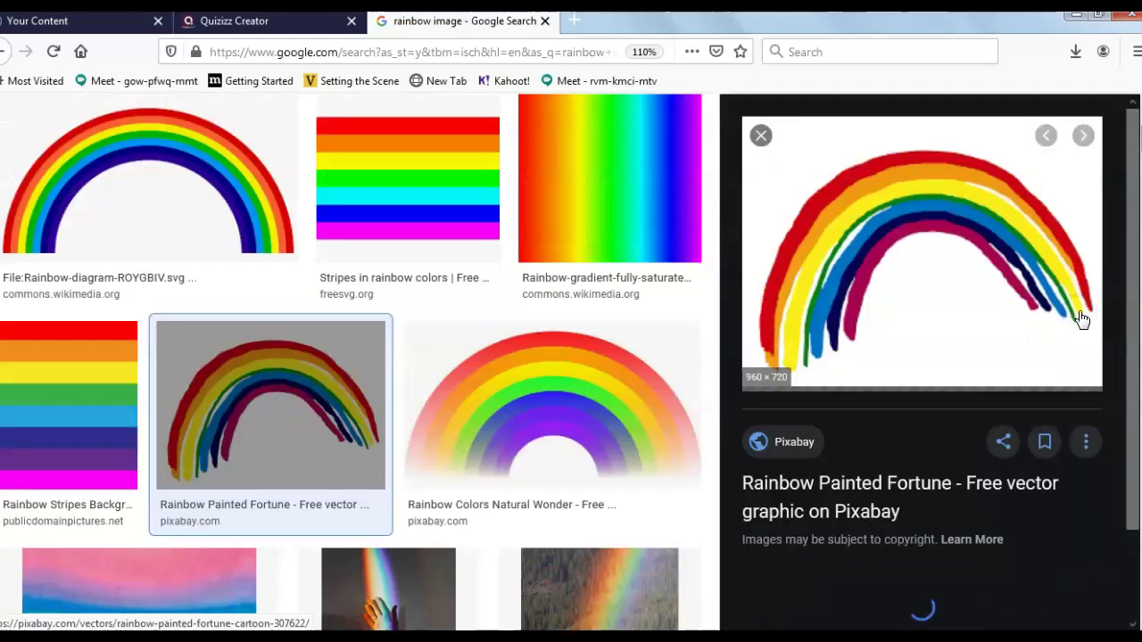
pyautogui.rightClick(936, 227)
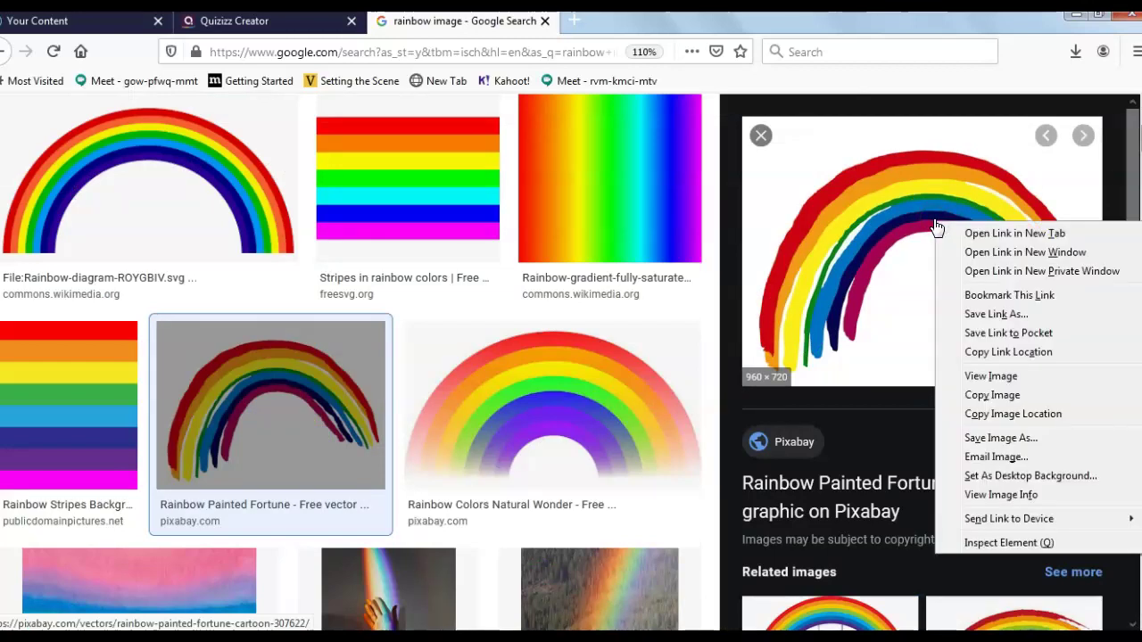
pyautogui.click(1017, 414)
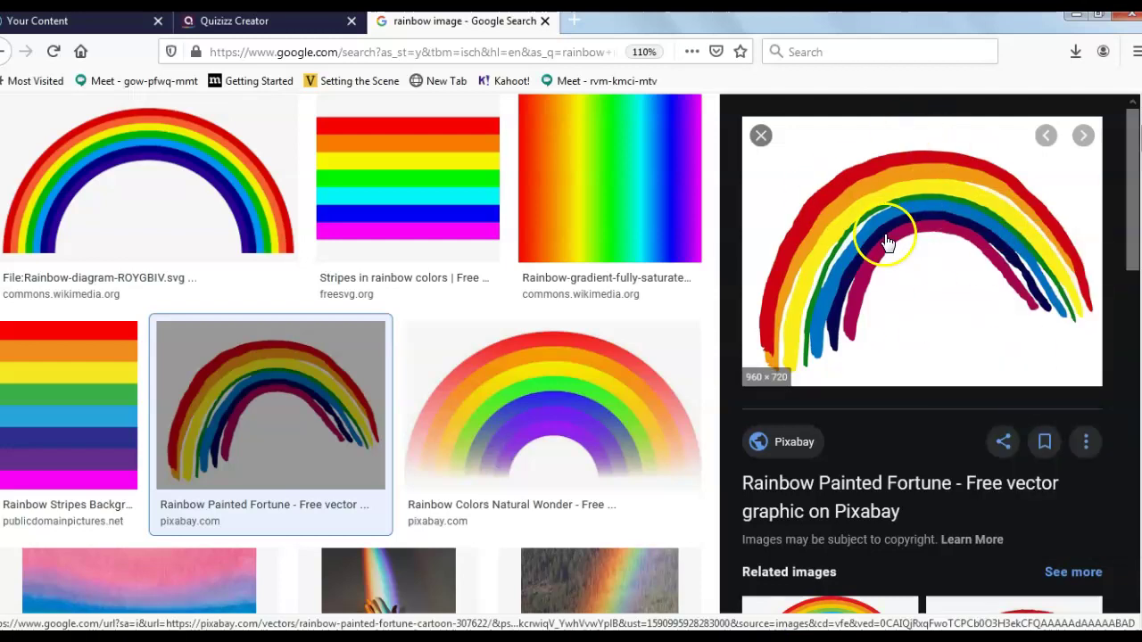
# Return to the Quizizz quiz details, paste the copied rainbow image link as the title image, and try to save
pyautogui.click(268, 23)
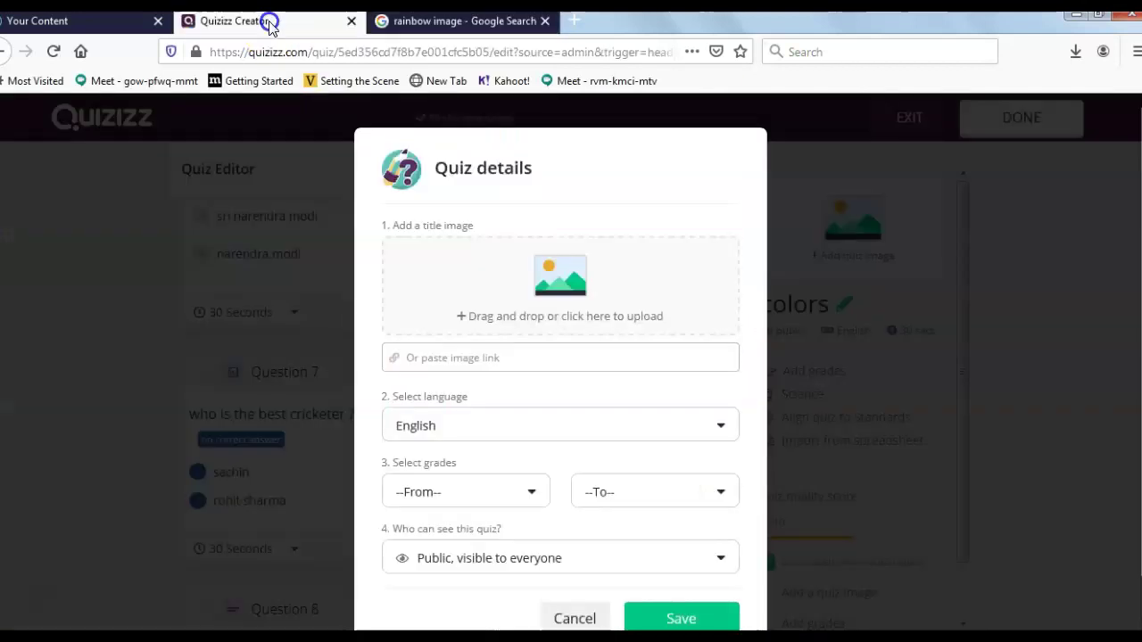
pyautogui.click(436, 358)
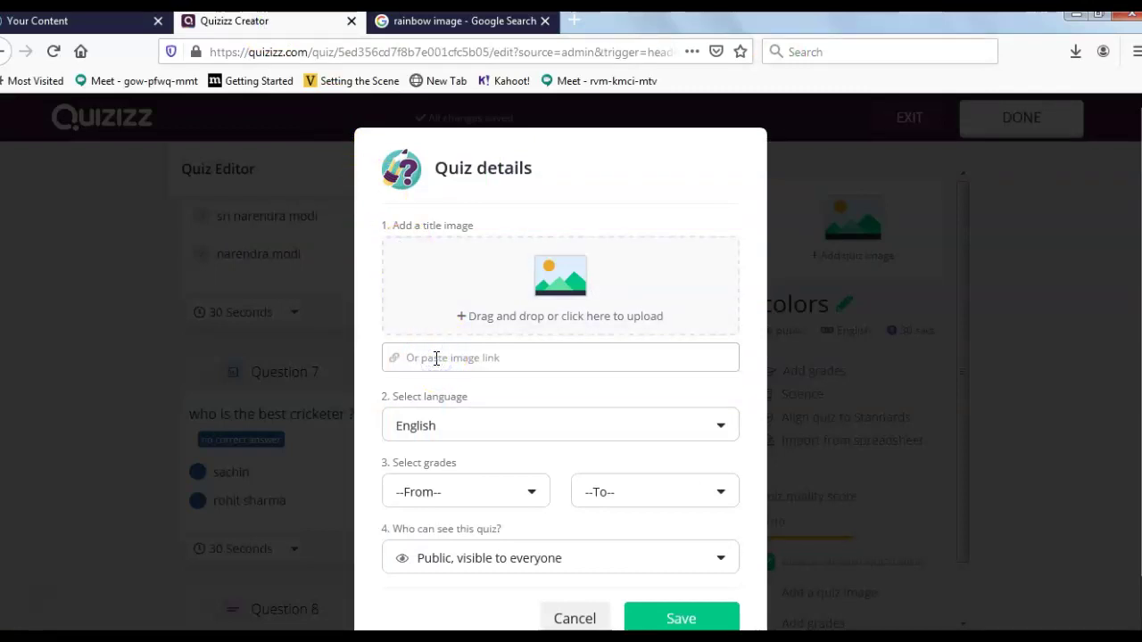
pyautogui.hotkey('ctrl', 'v')
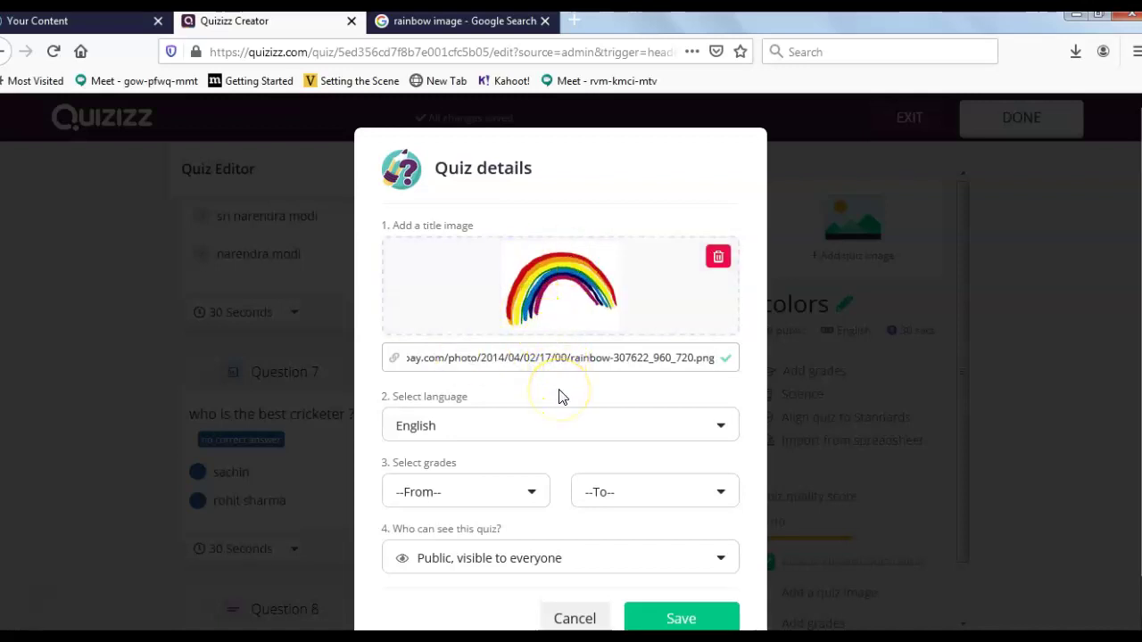
pyautogui.click(681, 618)
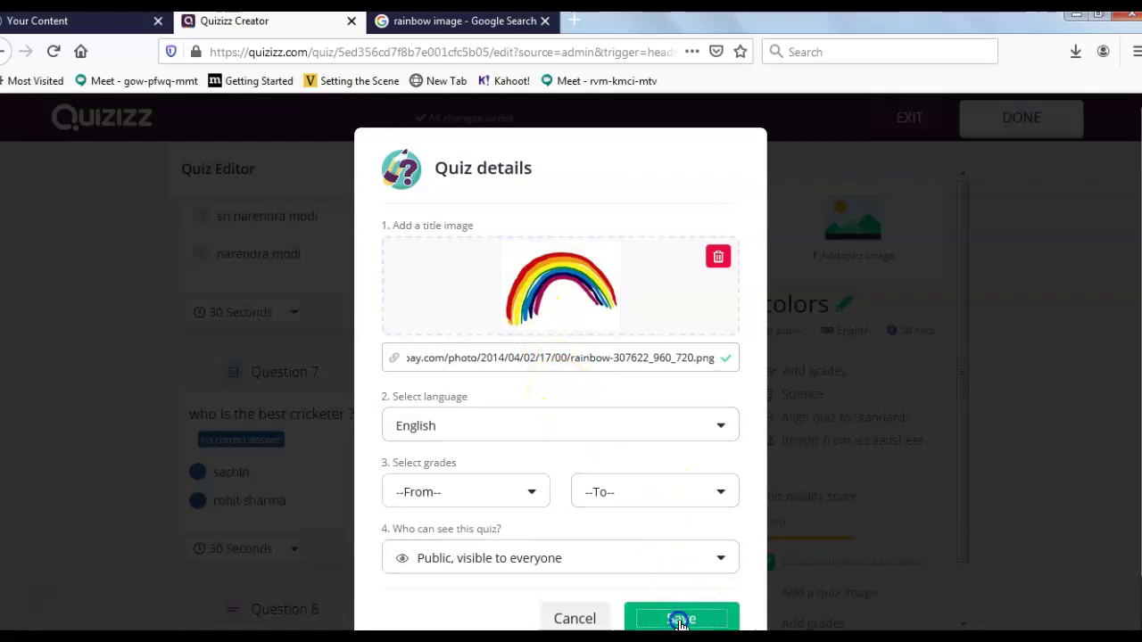
# Set the quiz's grade range from 3rd to 3rd and save the quiz details
pyautogui.click(529, 496)
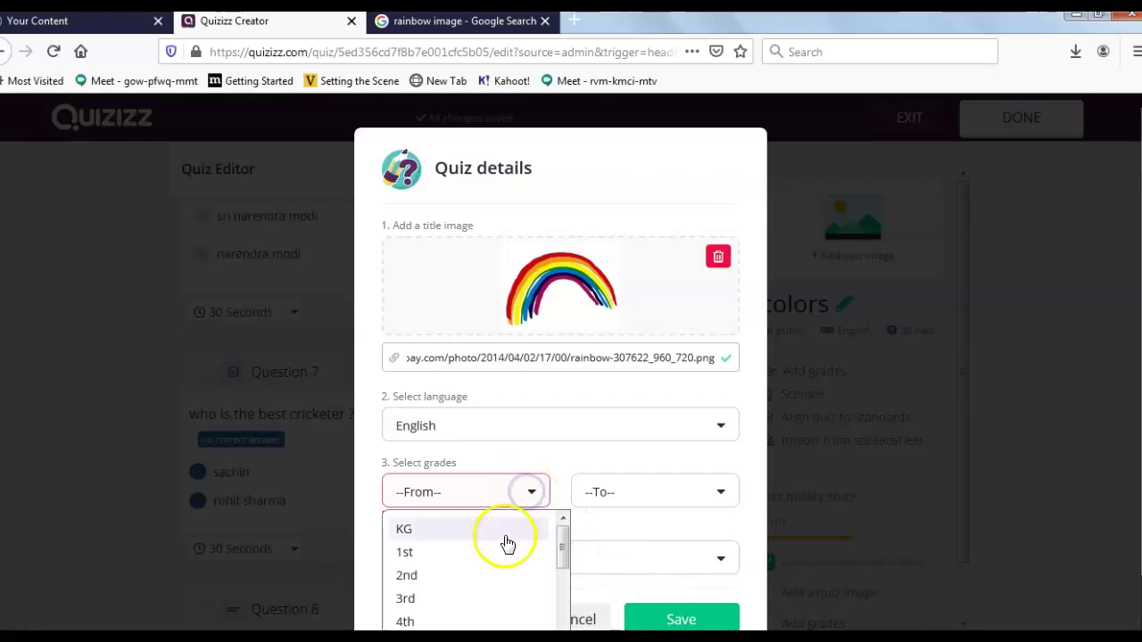
pyautogui.scroll(-2, 504, 547)
pyautogui.scroll(-2, 505, 548)
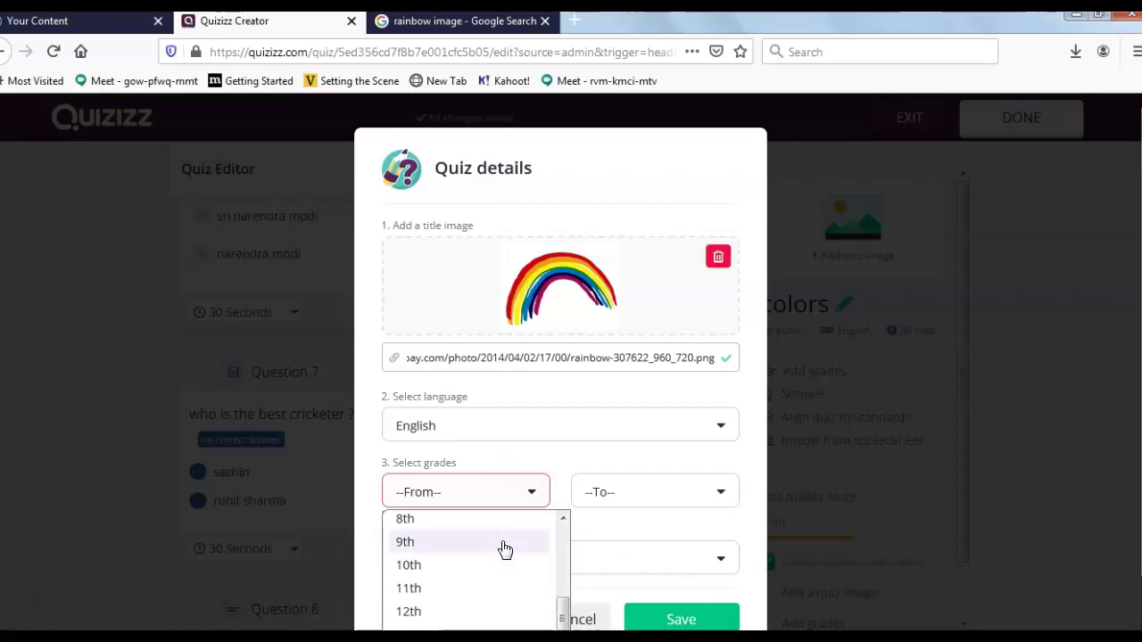
pyautogui.scroll(5, 506, 548)
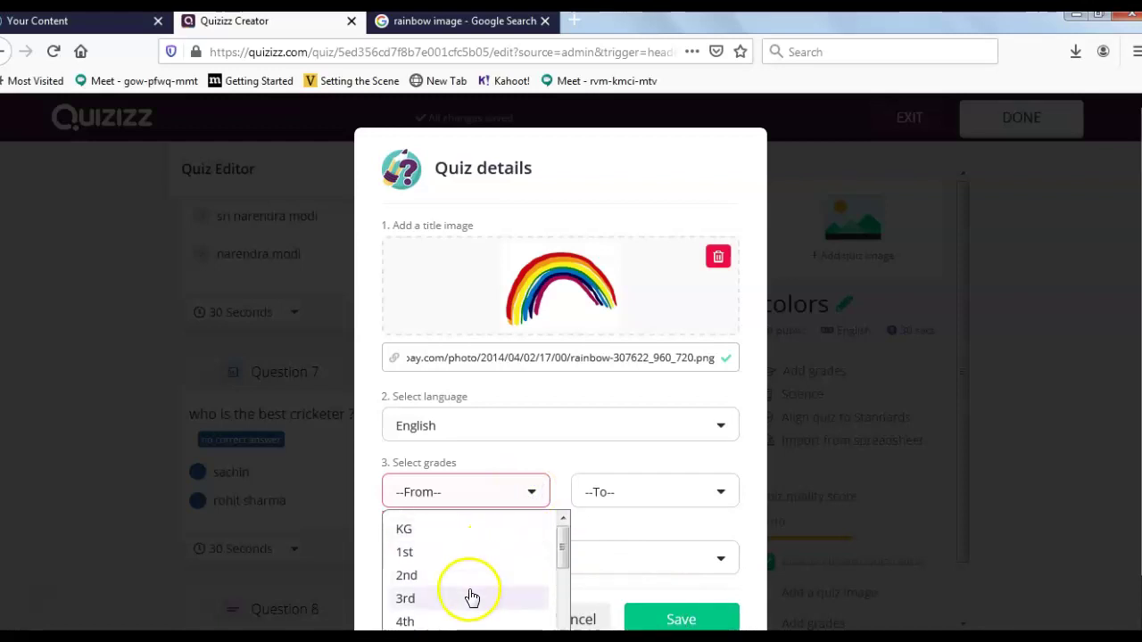
pyautogui.click(470, 600)
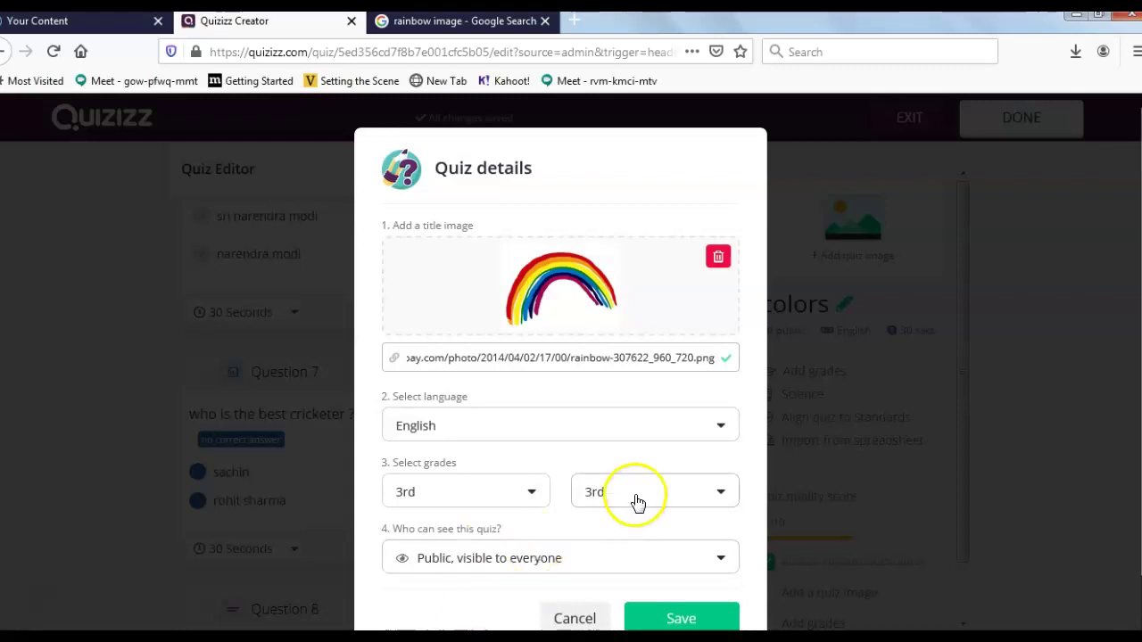
pyautogui.click(689, 625)
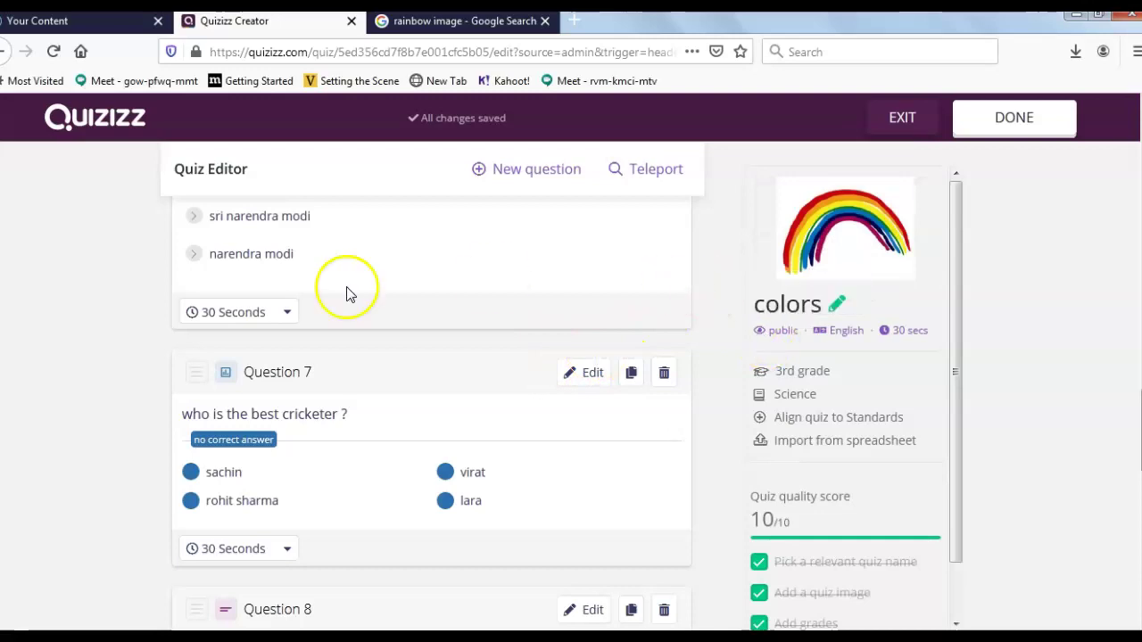
# Add a new multiple-choice question after Question 8 and start its question text
pyautogui.scroll(9, 397, 406)
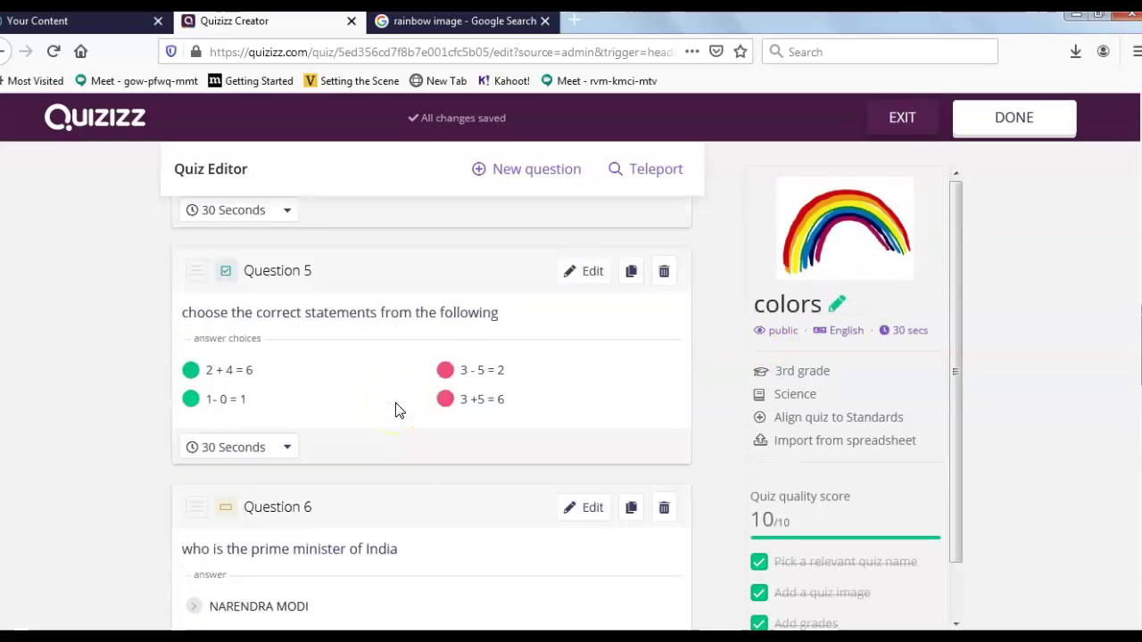
pyautogui.scroll(-9, 399, 411)
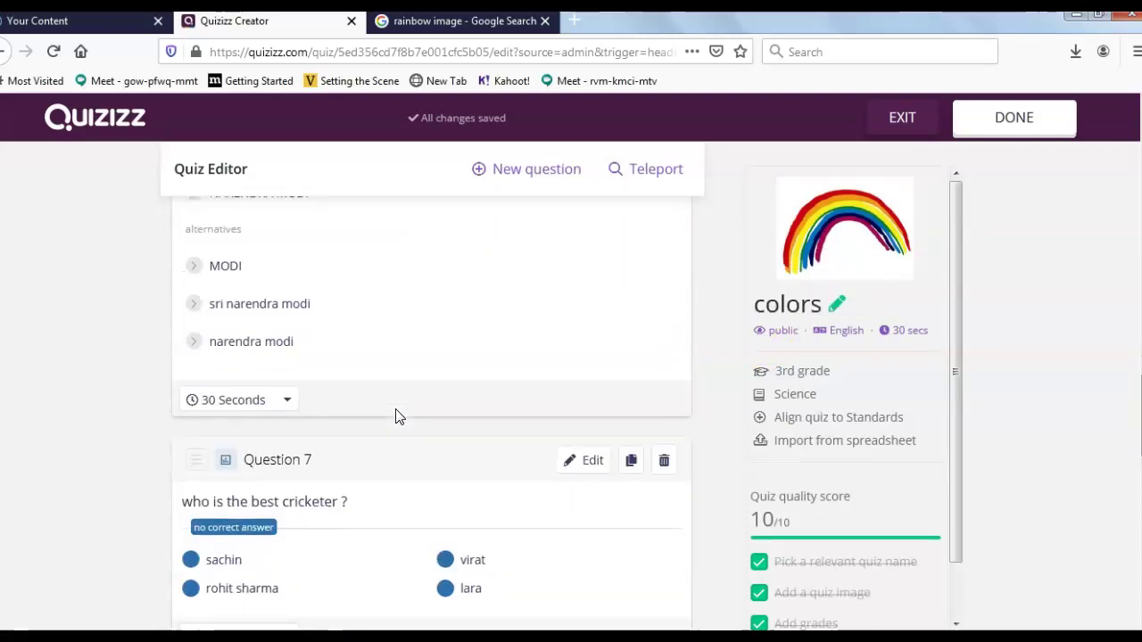
pyautogui.scroll(-2, 398, 417)
pyautogui.scroll(-4, 396, 485)
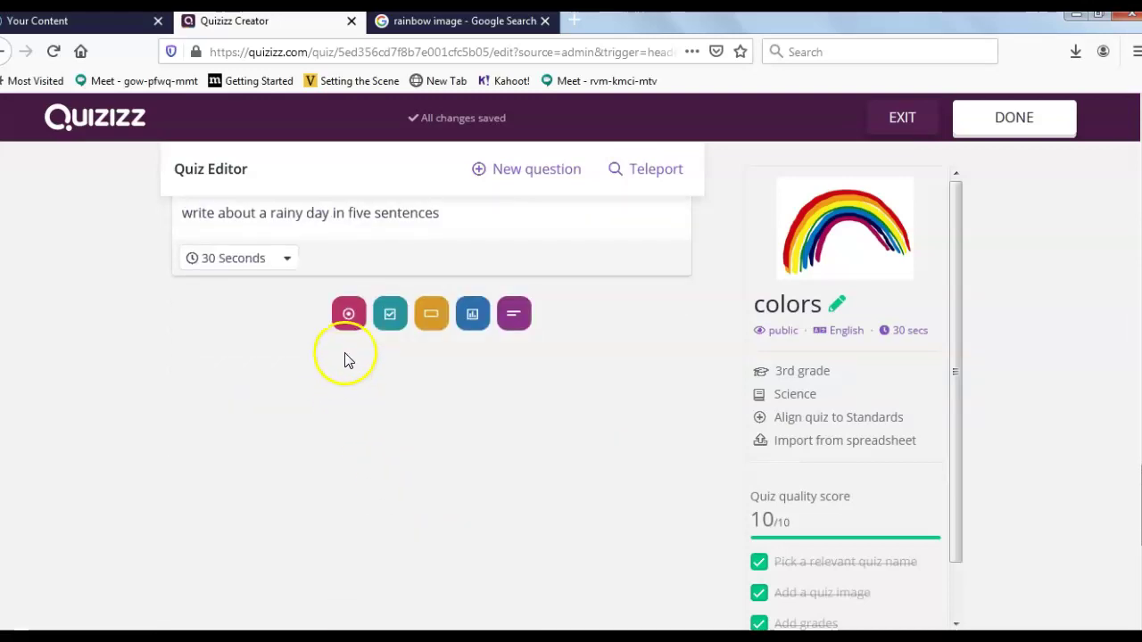
pyautogui.click(348, 321)
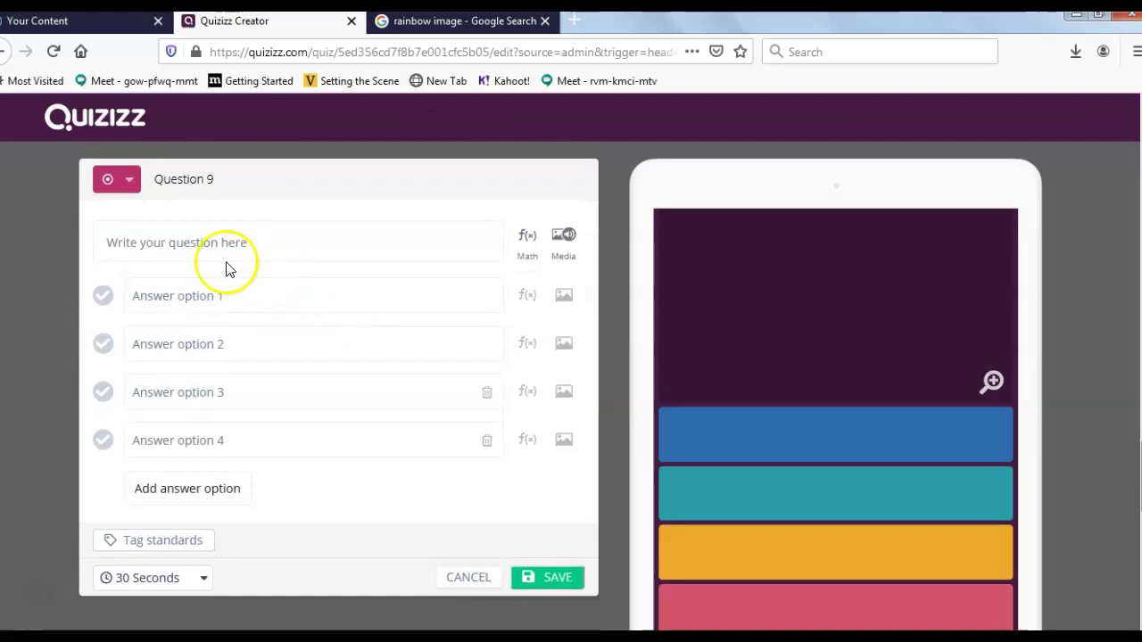
pyautogui.click(199, 247)
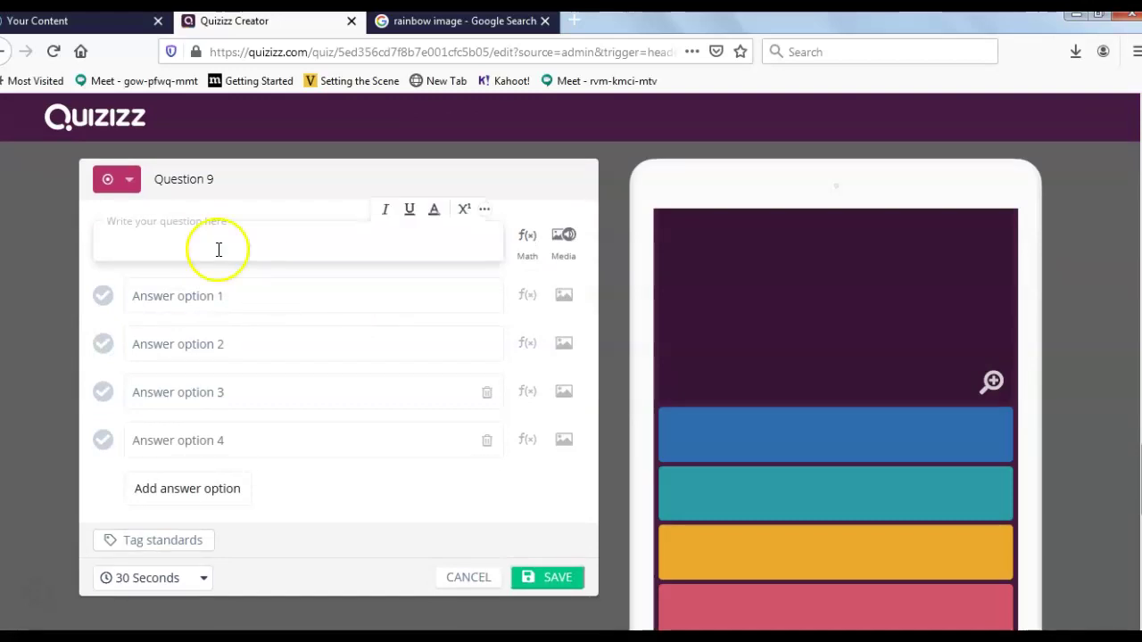
# Build the equation x² − 4x in the Equation Editor and insert it into Question 9's text
pyautogui.click(528, 243)
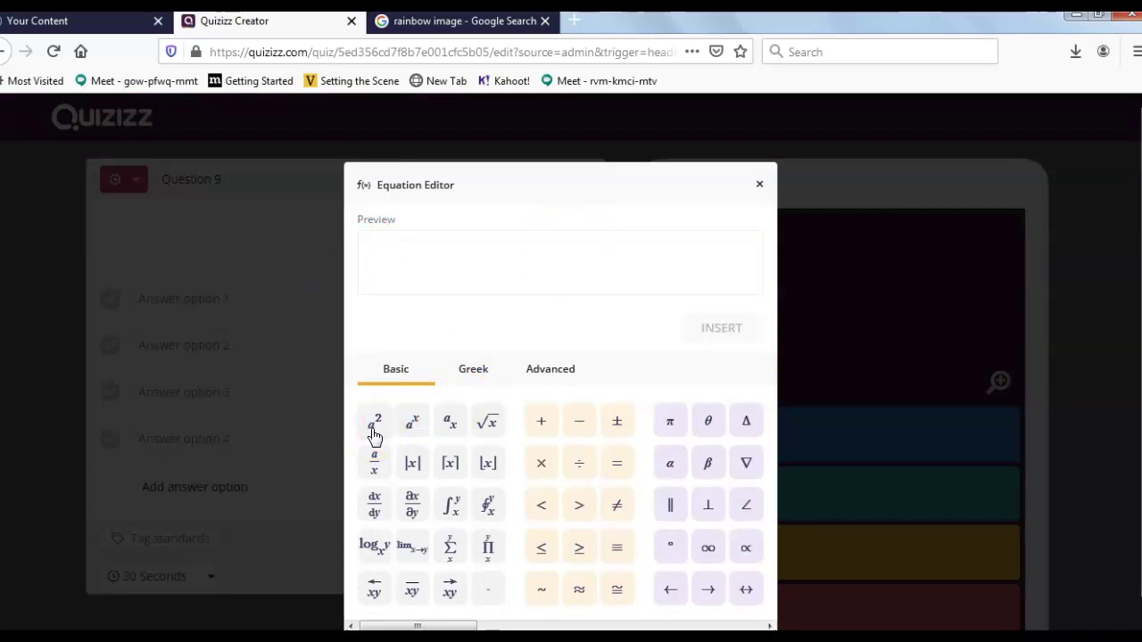
pyautogui.write('x')
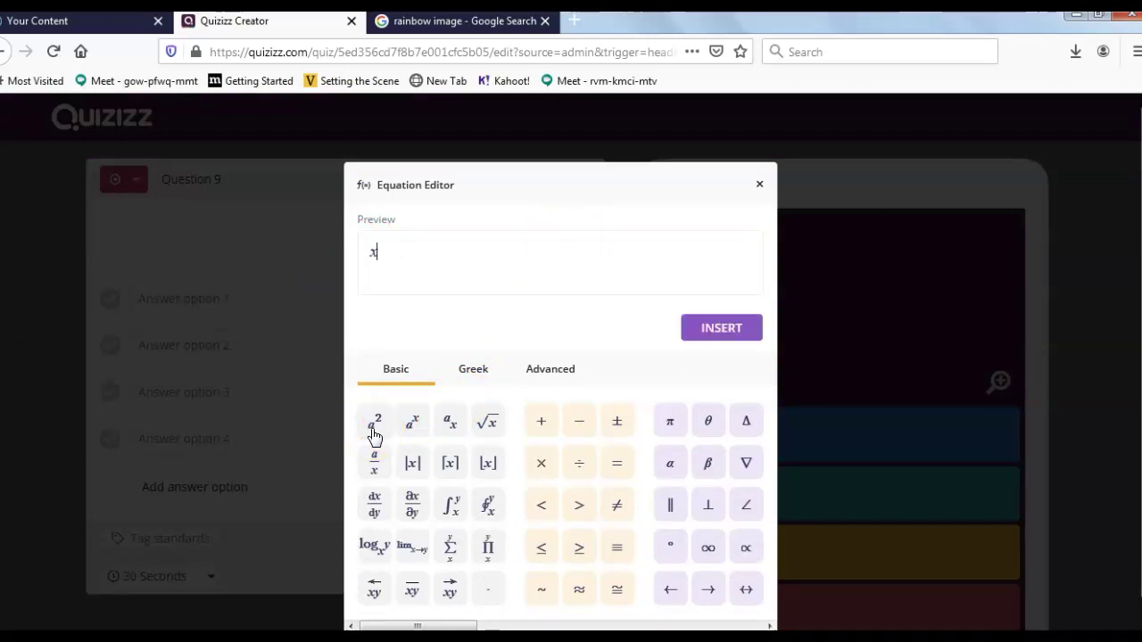
pyautogui.click(373, 436)
pyautogui.click(582, 428)
pyautogui.write('4x')
pyautogui.click(634, 355)
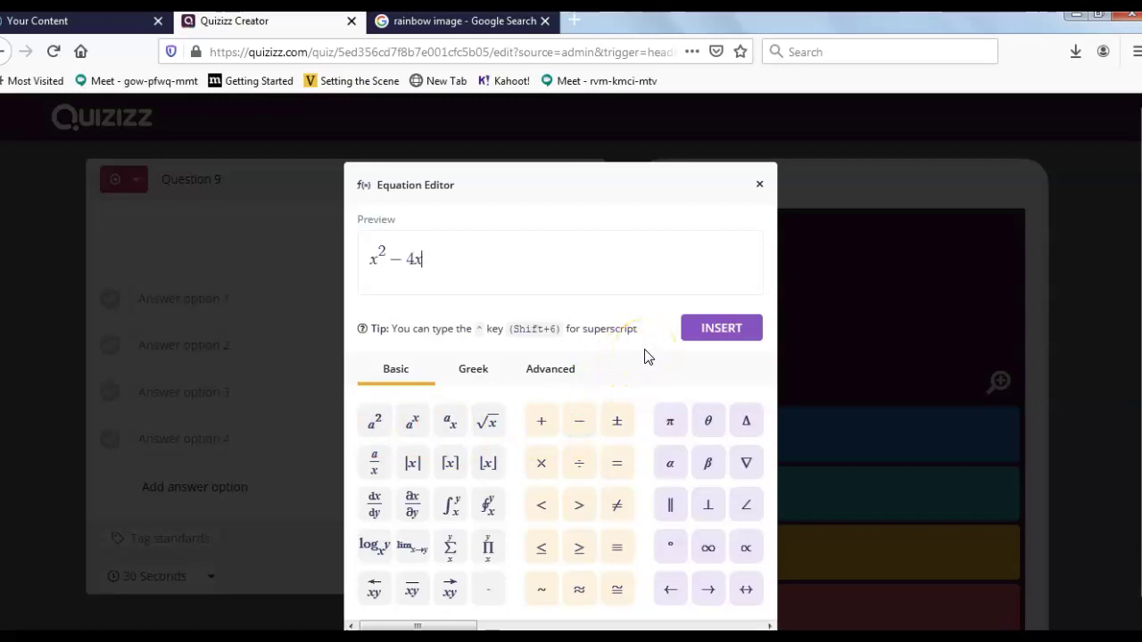
pyautogui.click(699, 335)
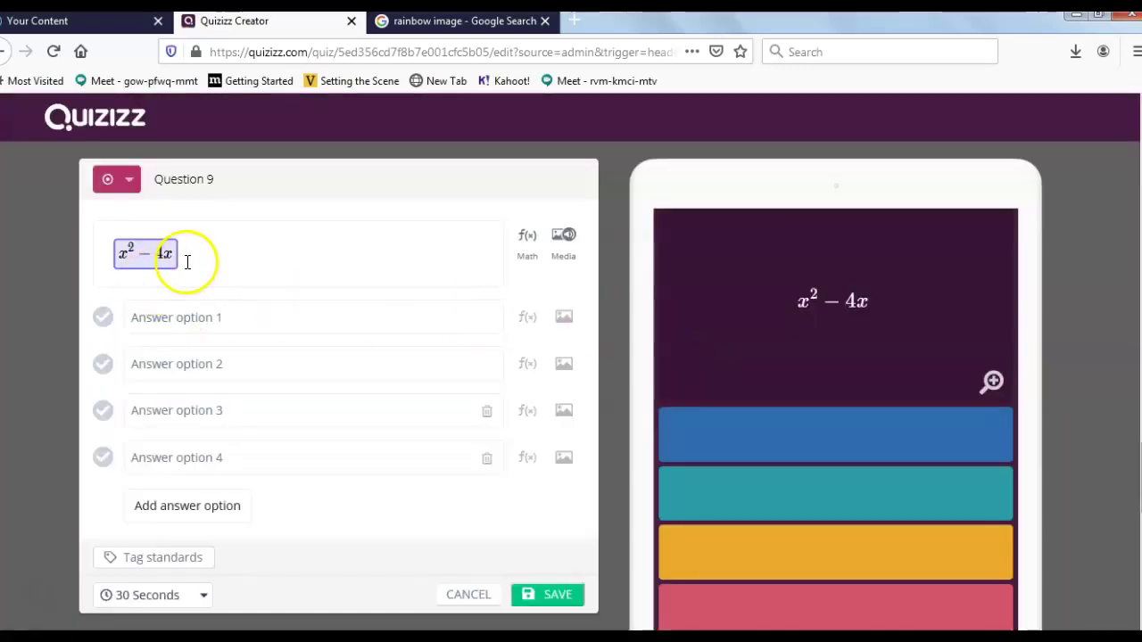
# Add the text "degree of this polynomial is ......." after the equation in Question 9
pyautogui.click(341, 261)
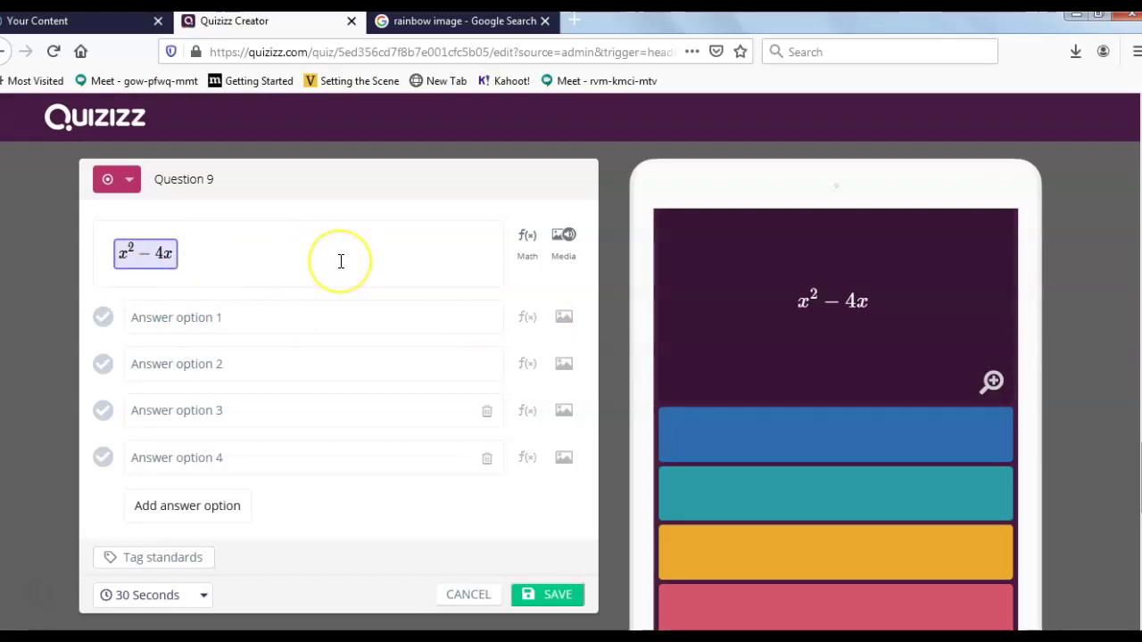
pyautogui.click(250, 253)
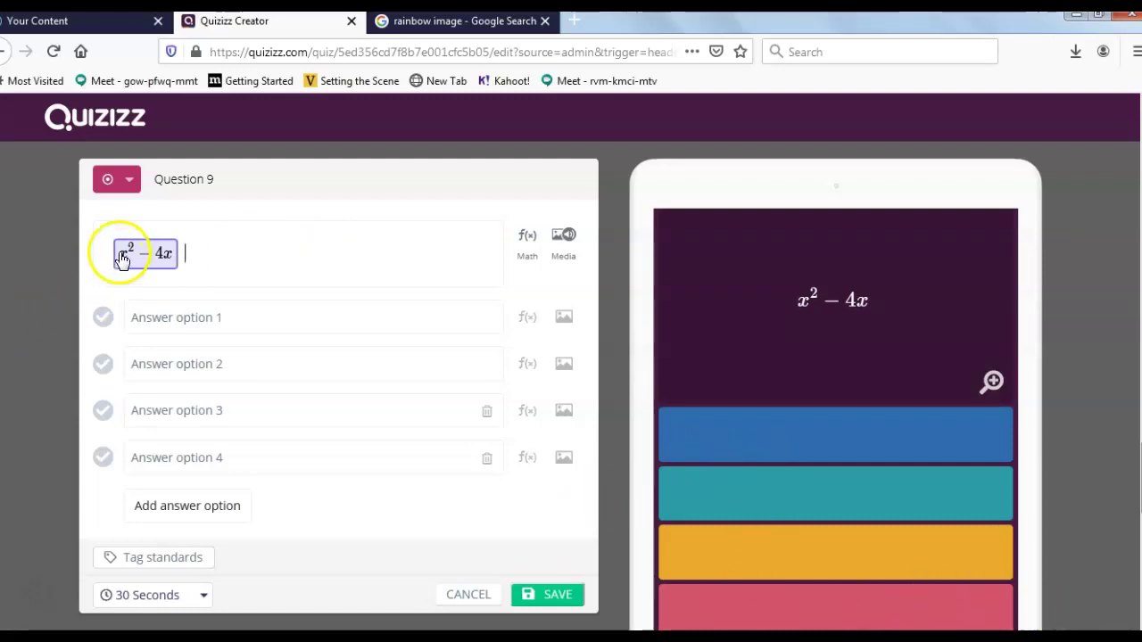
pyautogui.click(203, 259)
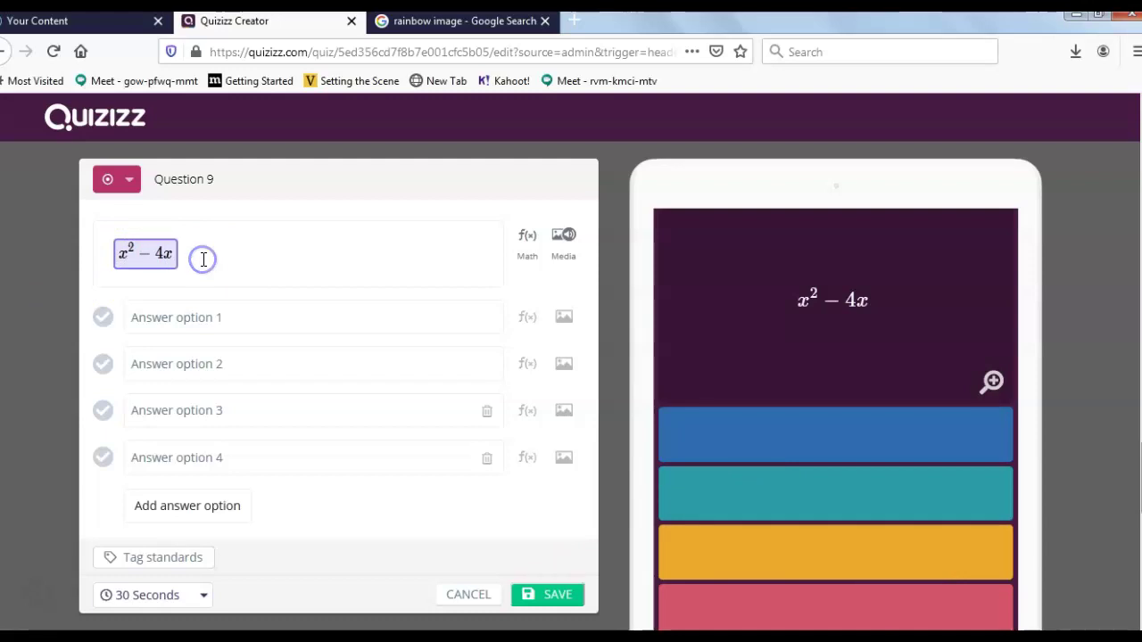
pyautogui.write('degree of this polynomil')
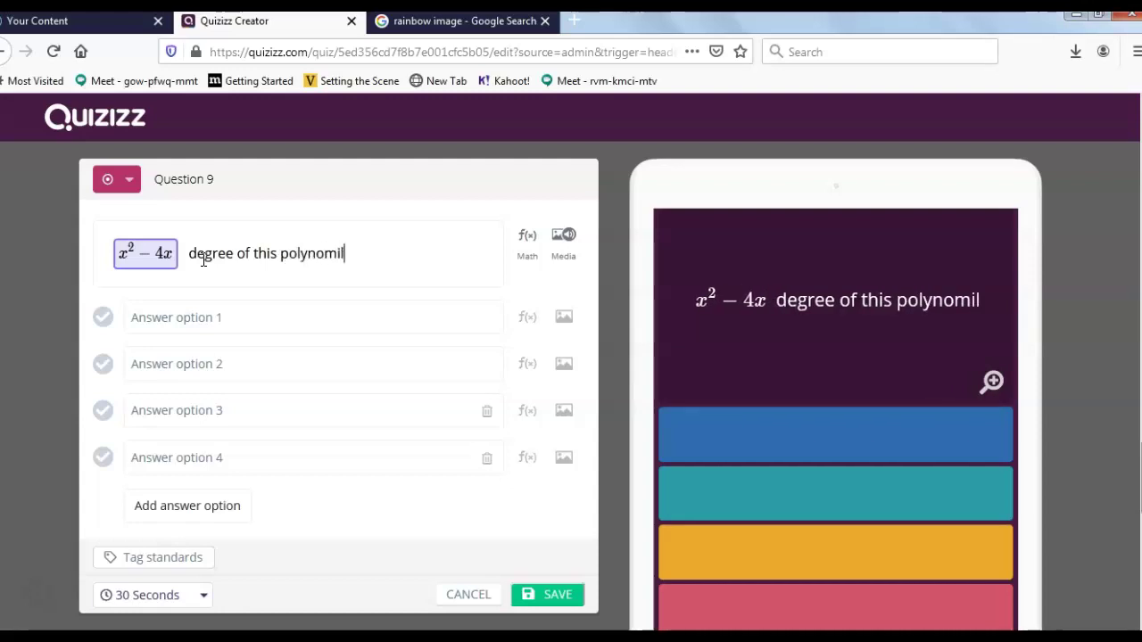
pyautogui.press('BackSpace')
pyautogui.press('BackSpace')
pyautogui.write('ial is ')
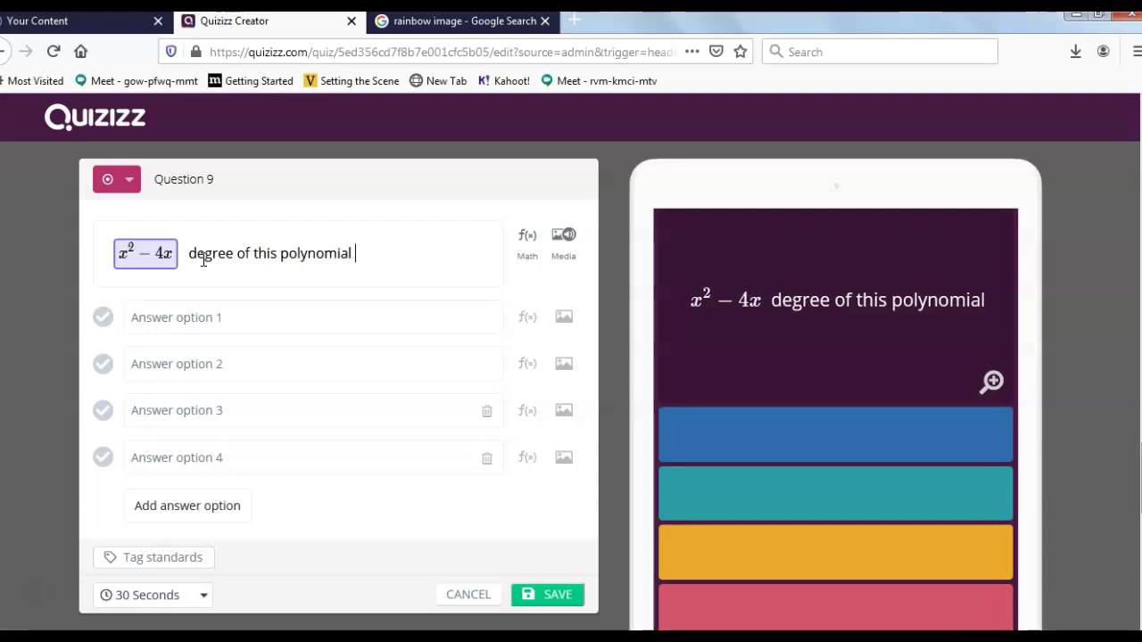
pyautogui.write('.......')
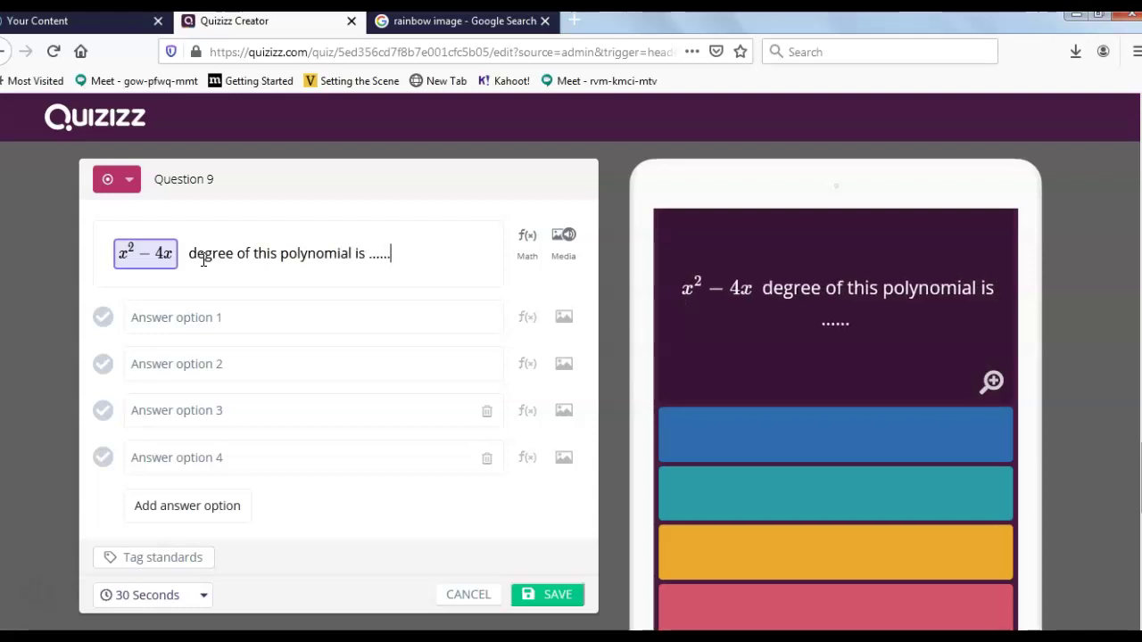
# Enter 0, 1, 2 and 3 as Question 9's answer options, mark 2 as correct and save the question
pyautogui.click(155, 318)
pyautogui.write('0')
pyautogui.press('Tab')
pyautogui.write('1')
pyautogui.press('Tab')
pyautogui.write('2')
pyautogui.press('Tab')
pyautogui.write('3')
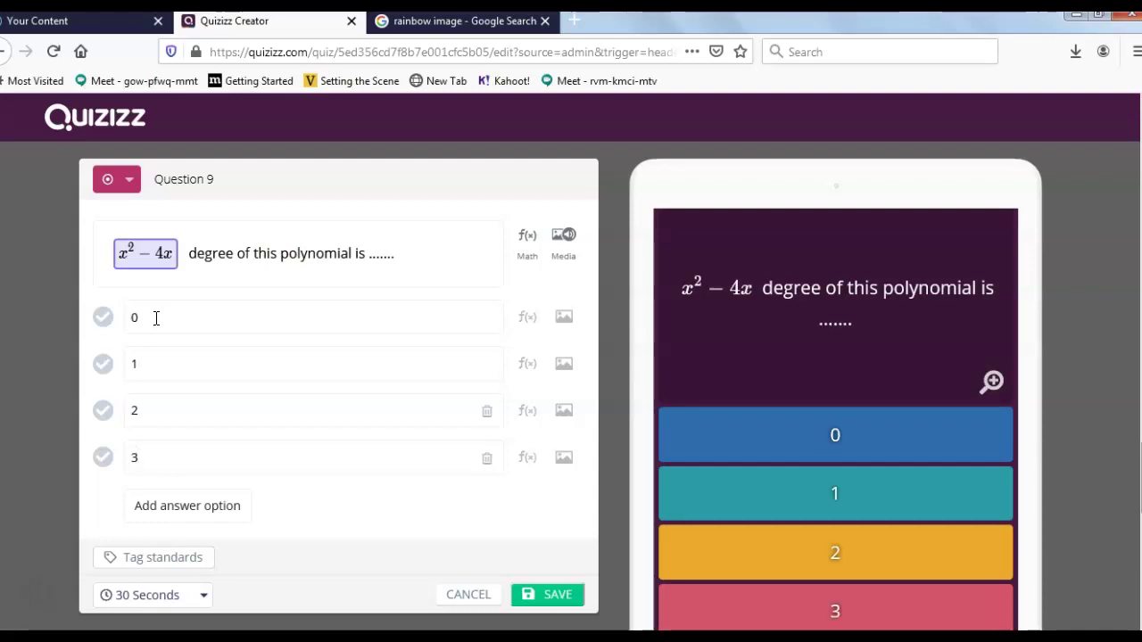
pyautogui.click(102, 412)
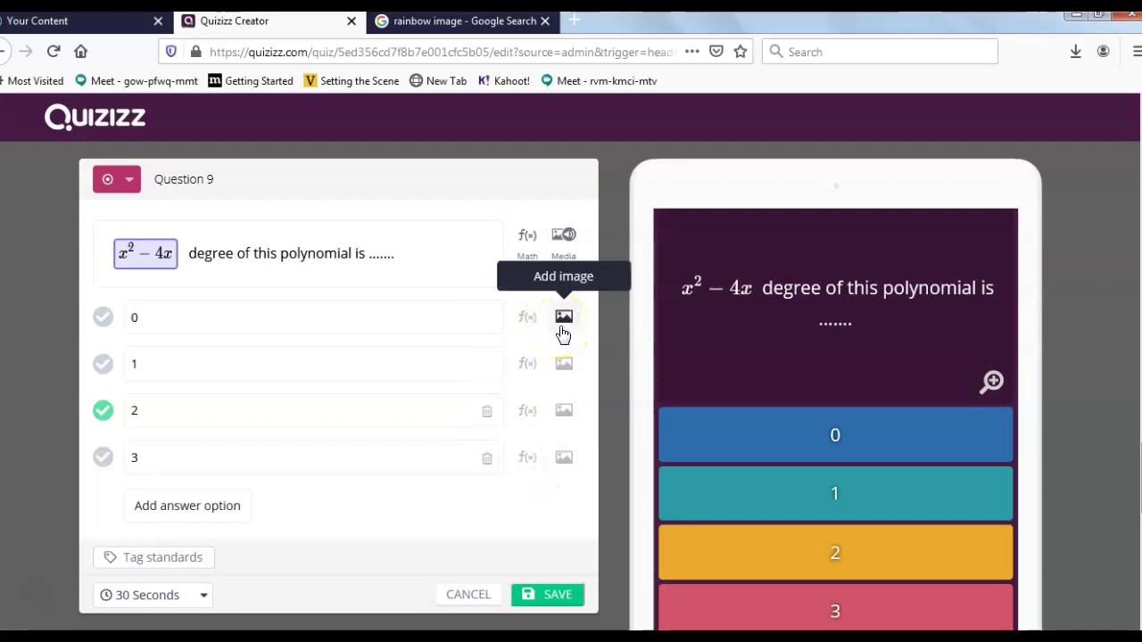
pyautogui.click(537, 601)
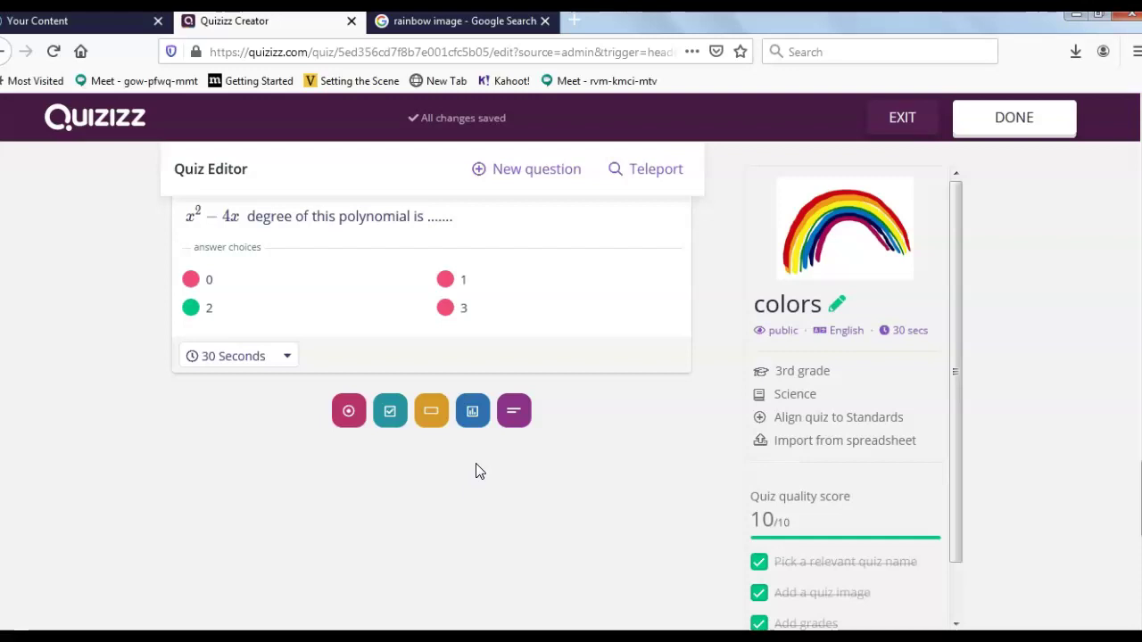
# Dismiss the antivirus update notification and finish editing the colors quiz
pyautogui.click(499, 330)
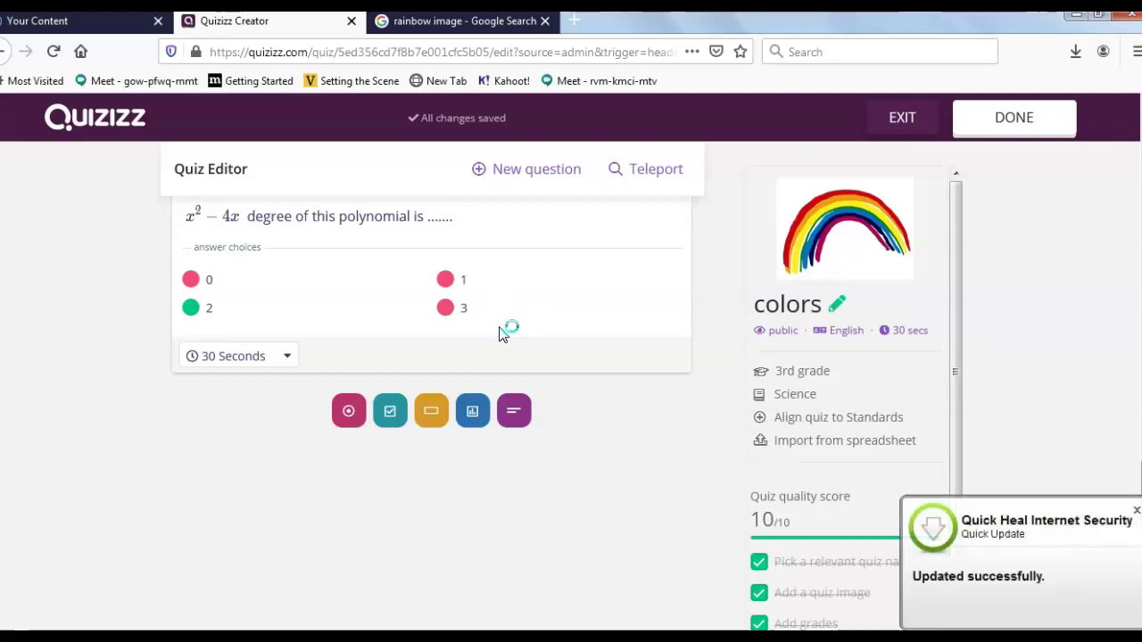
pyautogui.click(290, 298)
pyautogui.scroll(3, 285, 319)
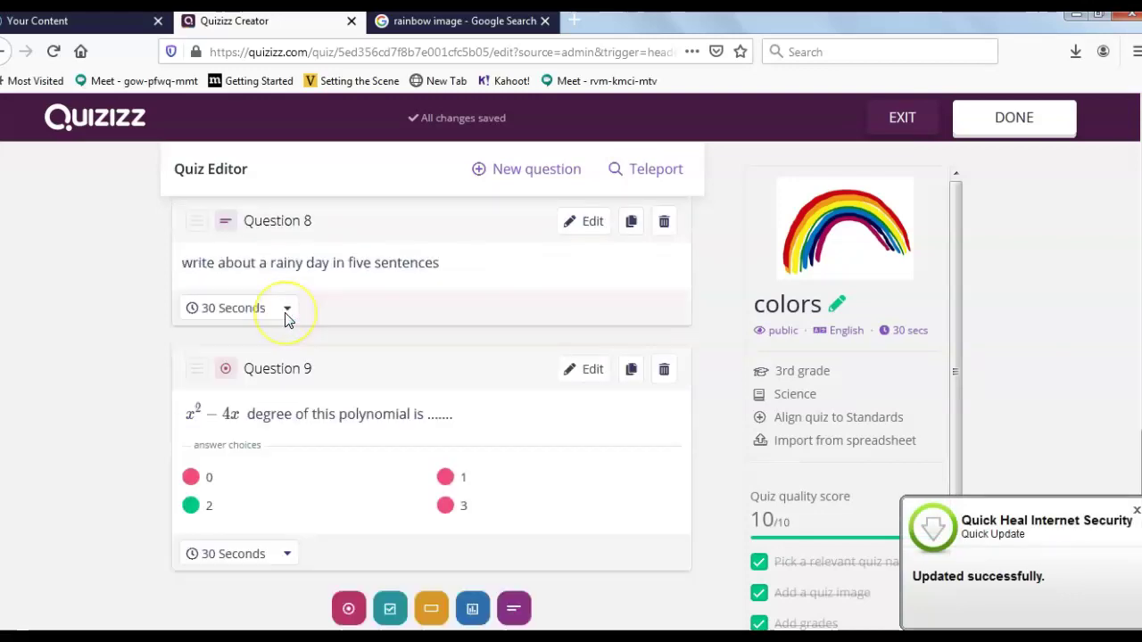
pyautogui.click(461, 264)
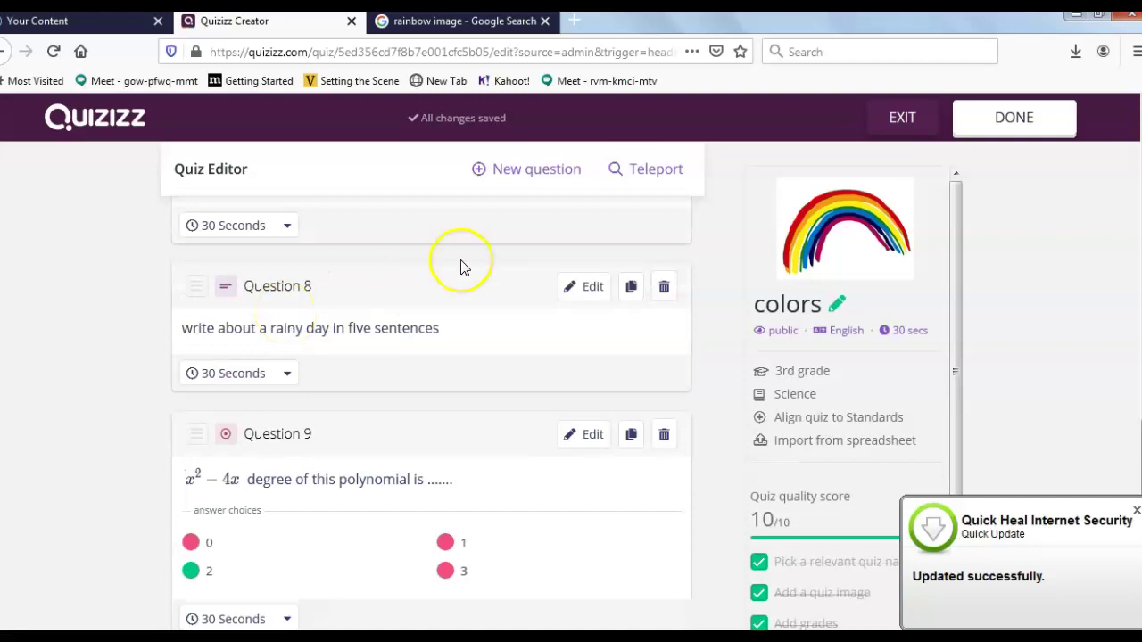
pyautogui.scroll(-4, 461, 266)
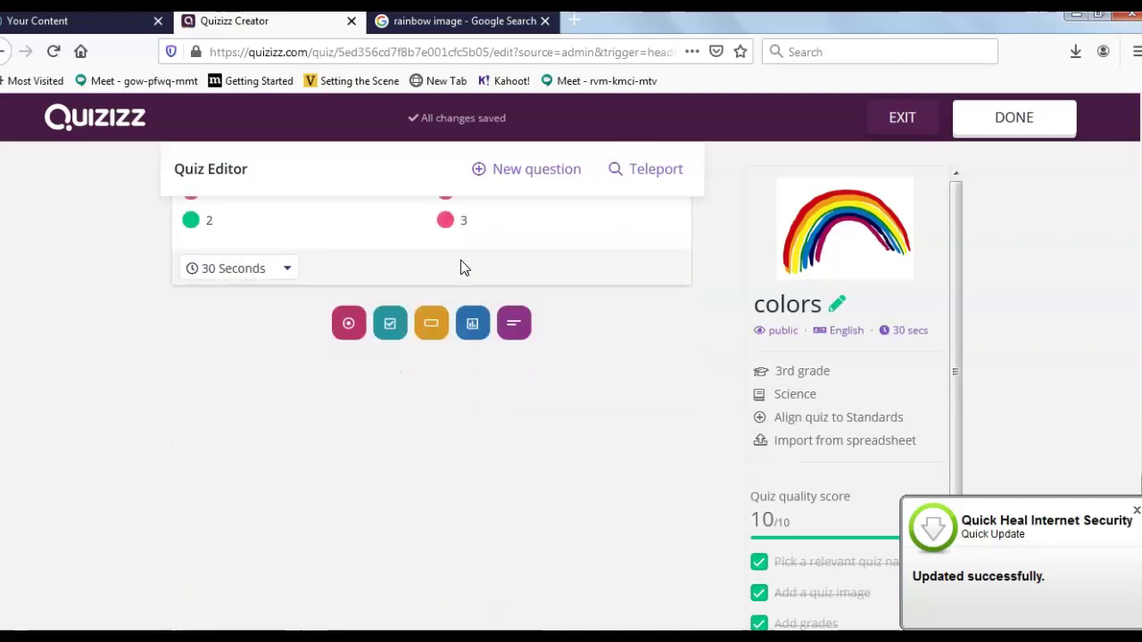
pyautogui.click(1135, 509)
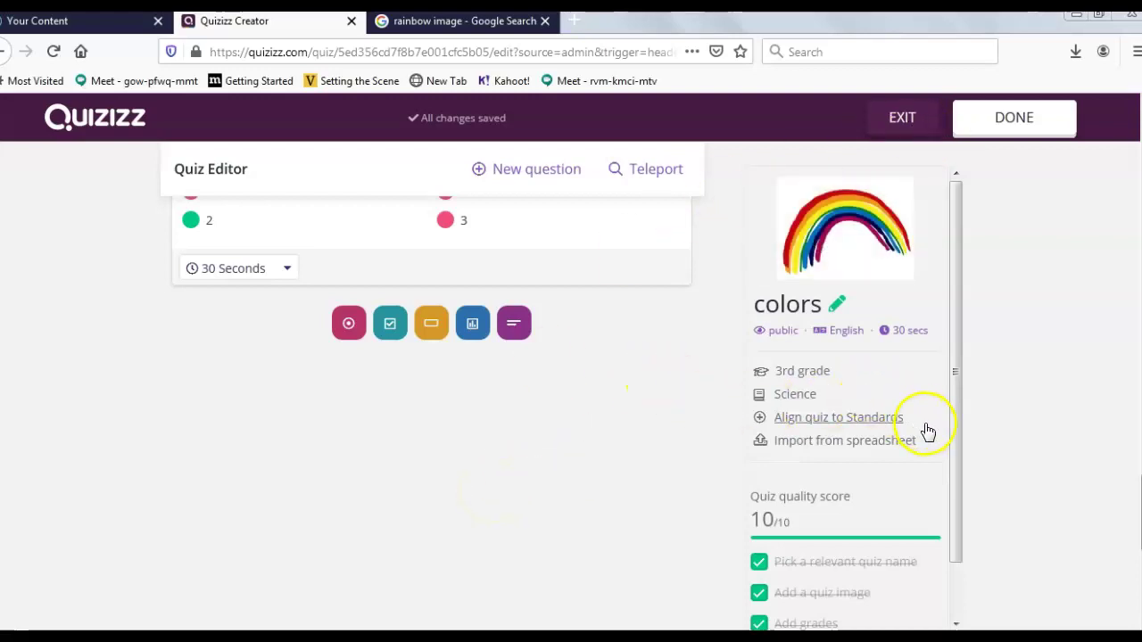
pyautogui.click(954, 442)
pyautogui.moveTo(954, 442); pyautogui.dragTo(958, 408)
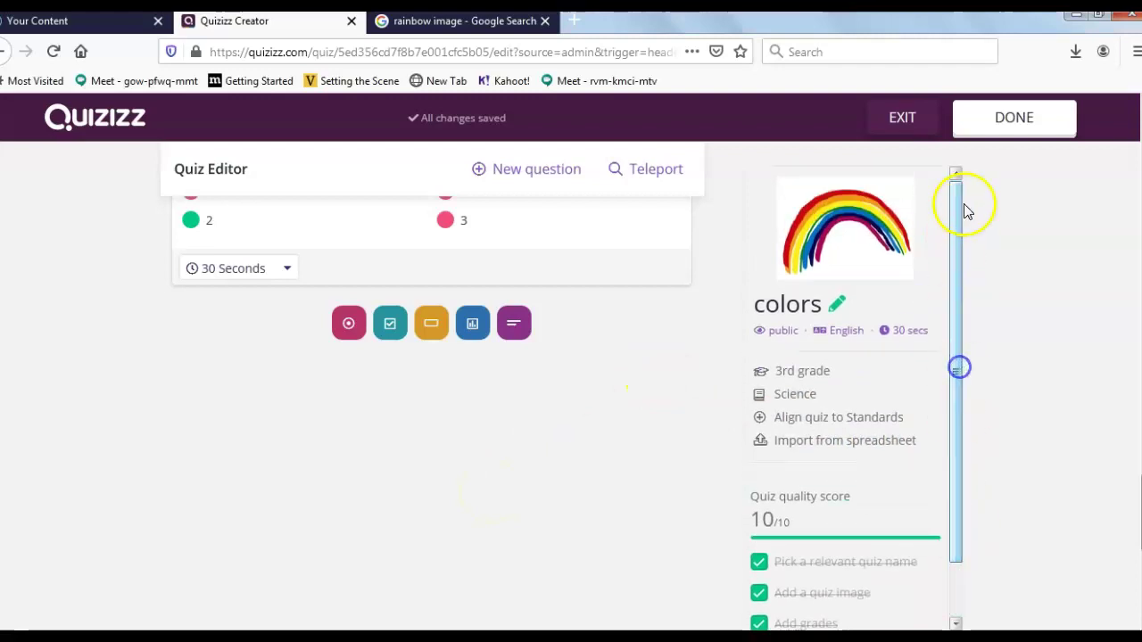
pyautogui.click(1006, 131)
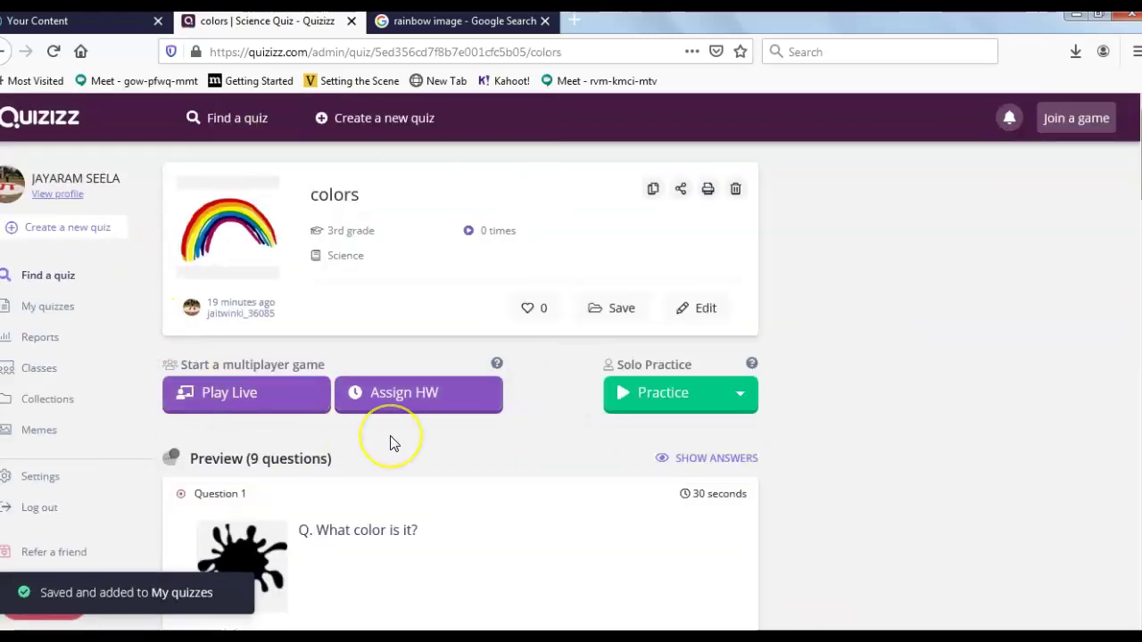
# Examine the finished quiz's title, grade and subject, and look through the preview of all its questions
pyautogui.click(367, 269)
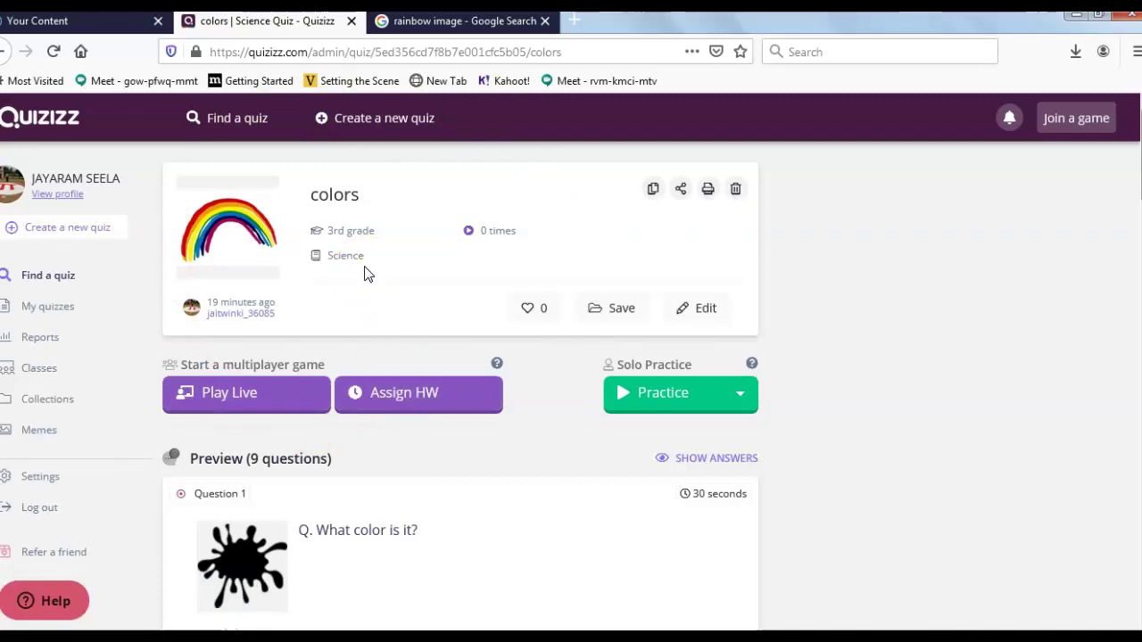
pyautogui.click(341, 209)
pyautogui.click(348, 230)
pyautogui.click(348, 253)
pyautogui.scroll(-5, 976, 375)
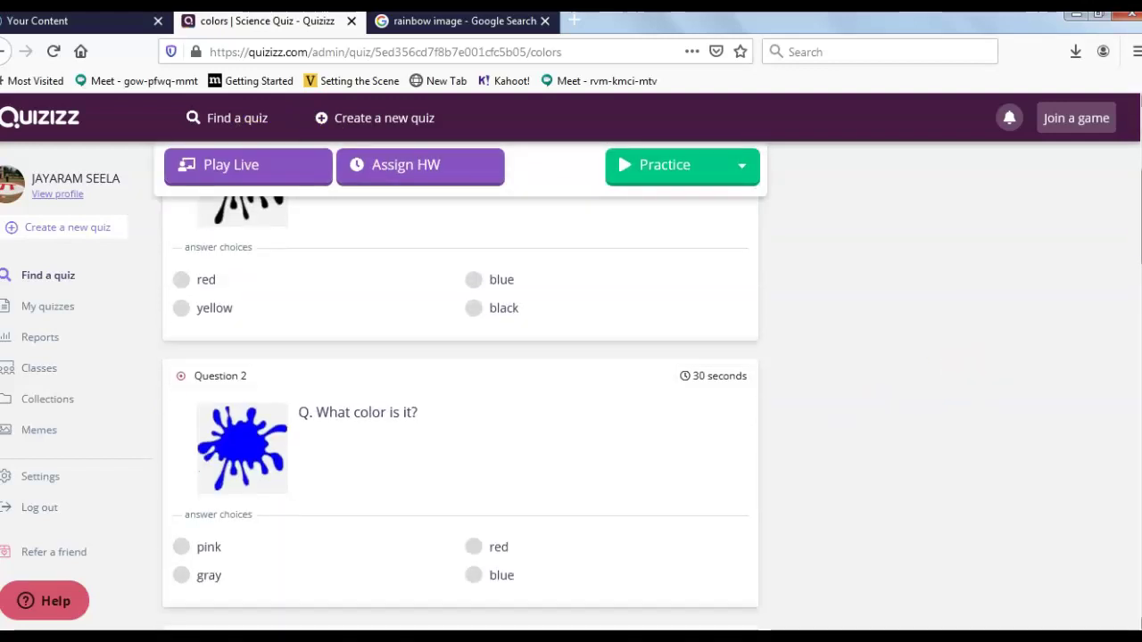
pyautogui.scroll(-2, 803, 347)
pyautogui.scroll(-10, 776, 357)
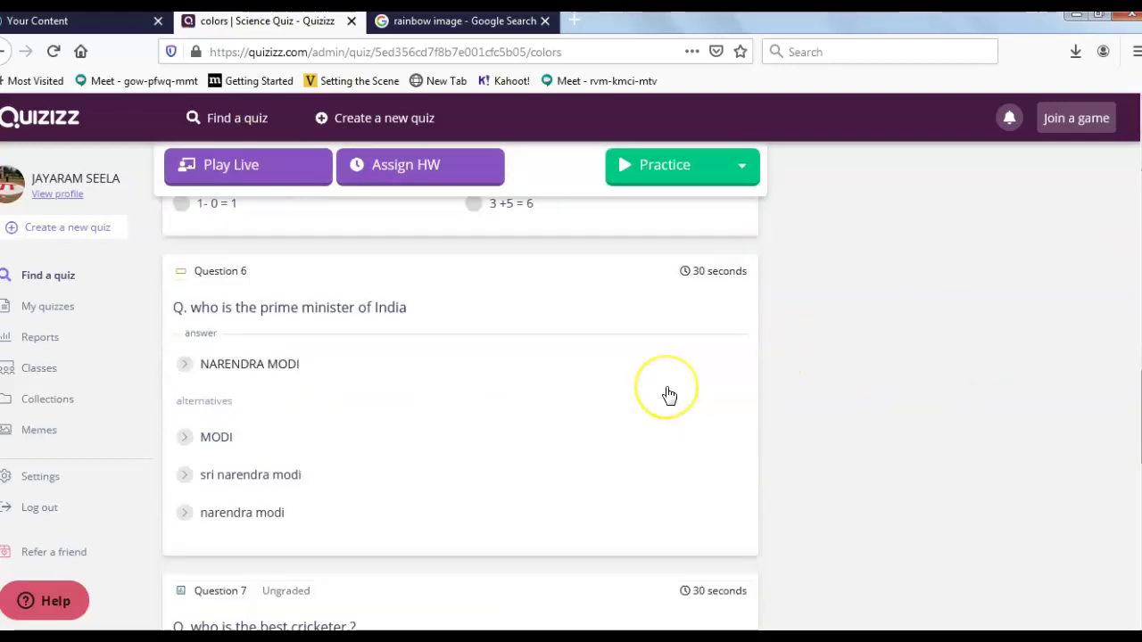
pyautogui.scroll(-8, 669, 395)
pyautogui.scroll(15, 670, 396)
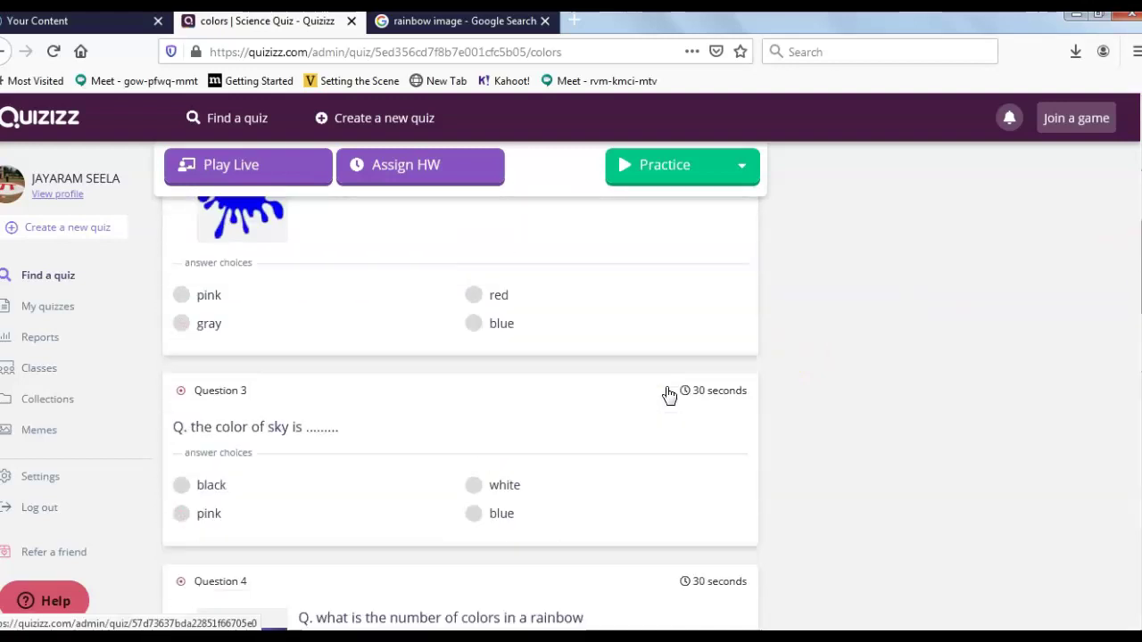
pyautogui.scroll(5, 669, 395)
# Examine the duplicate, share, print and delete options offered for the colors quiz and its first previewed questions
pyautogui.click(685, 225)
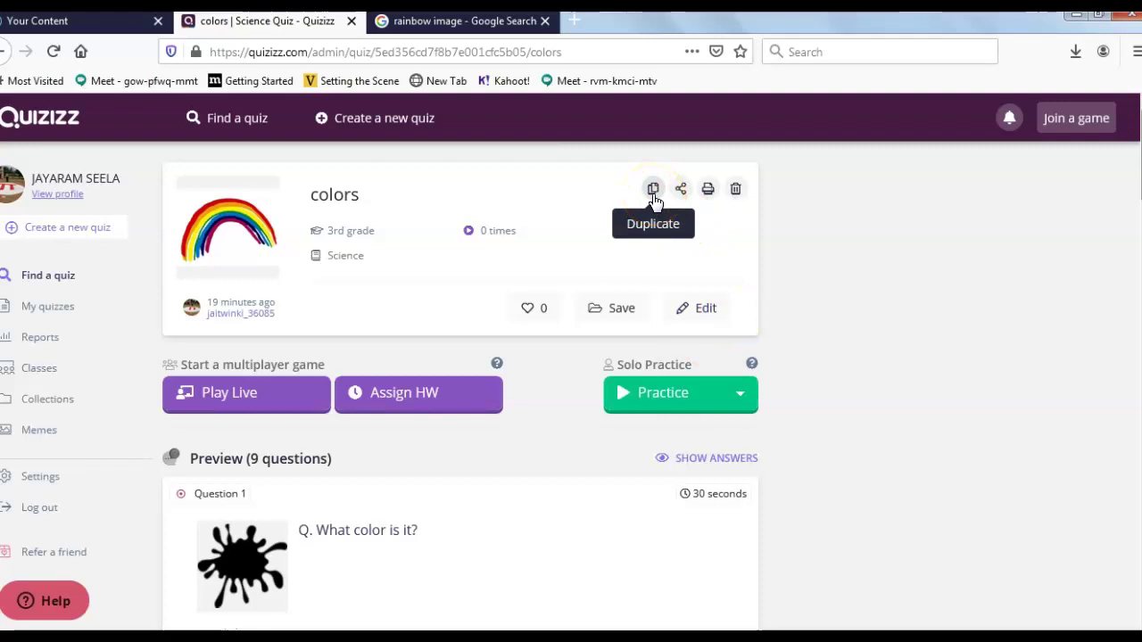
pyautogui.click(709, 191)
pyautogui.click(734, 193)
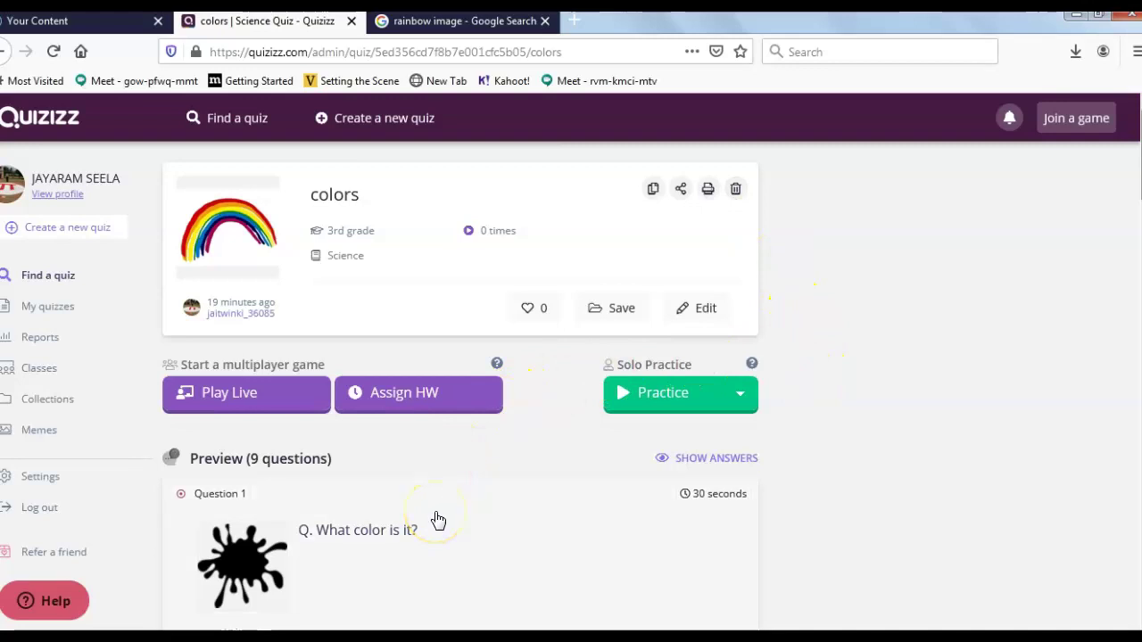
pyautogui.scroll(-2, 438, 520)
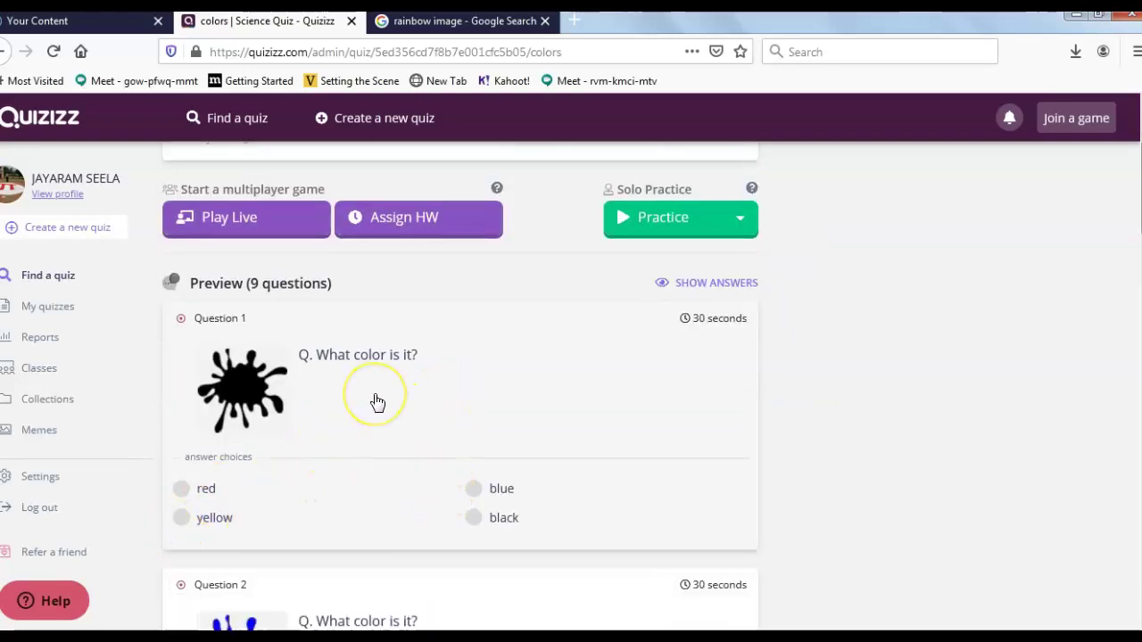
pyautogui.scroll(2, 378, 402)
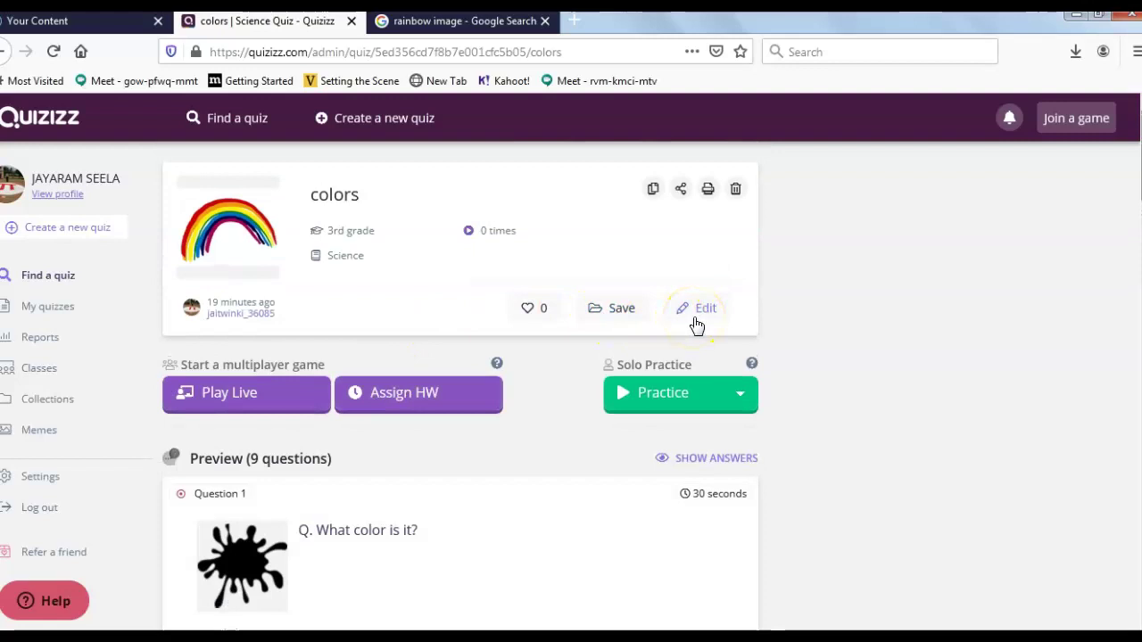
# Reopen the colors quiz for editing, look through its first questions and finish editing again
pyautogui.click(697, 323)
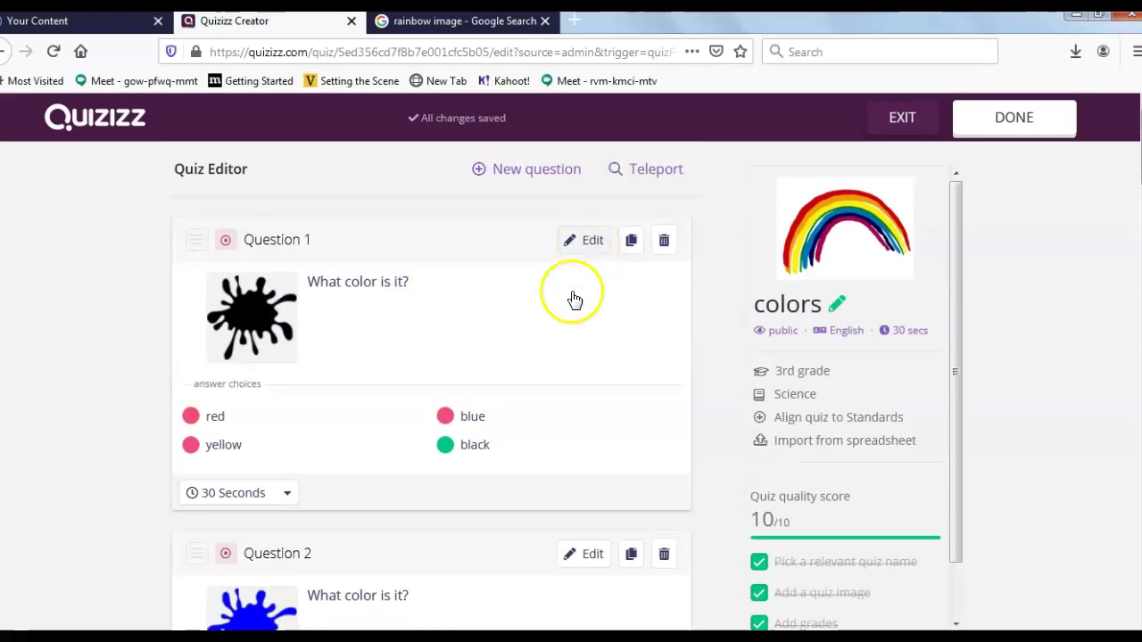
pyautogui.scroll(-5, 560, 413)
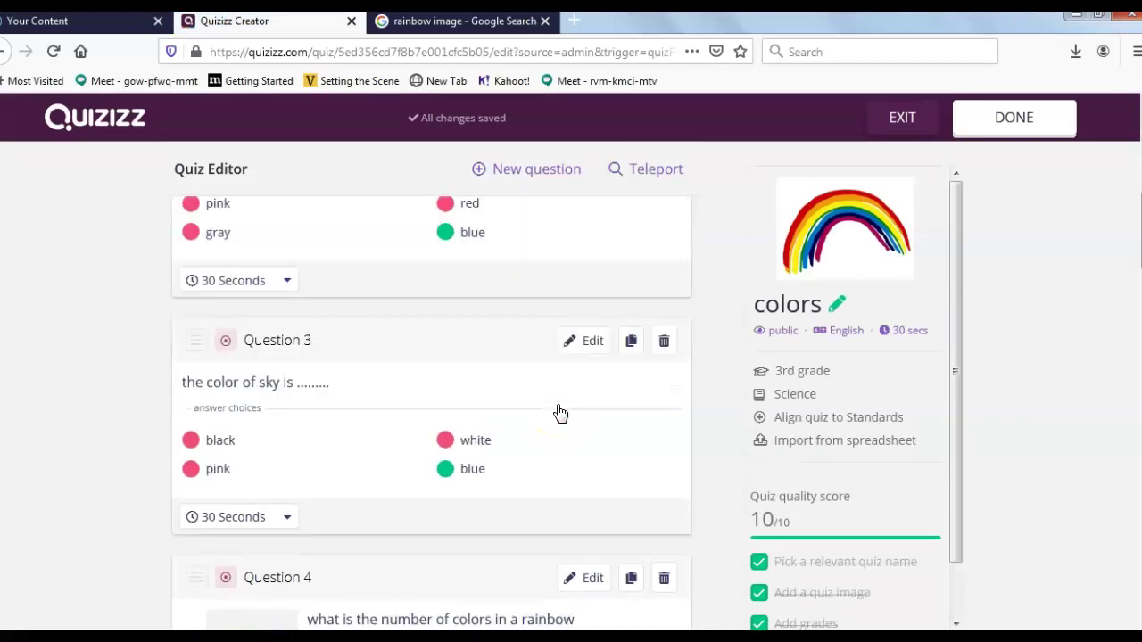
pyautogui.scroll(5, 559, 413)
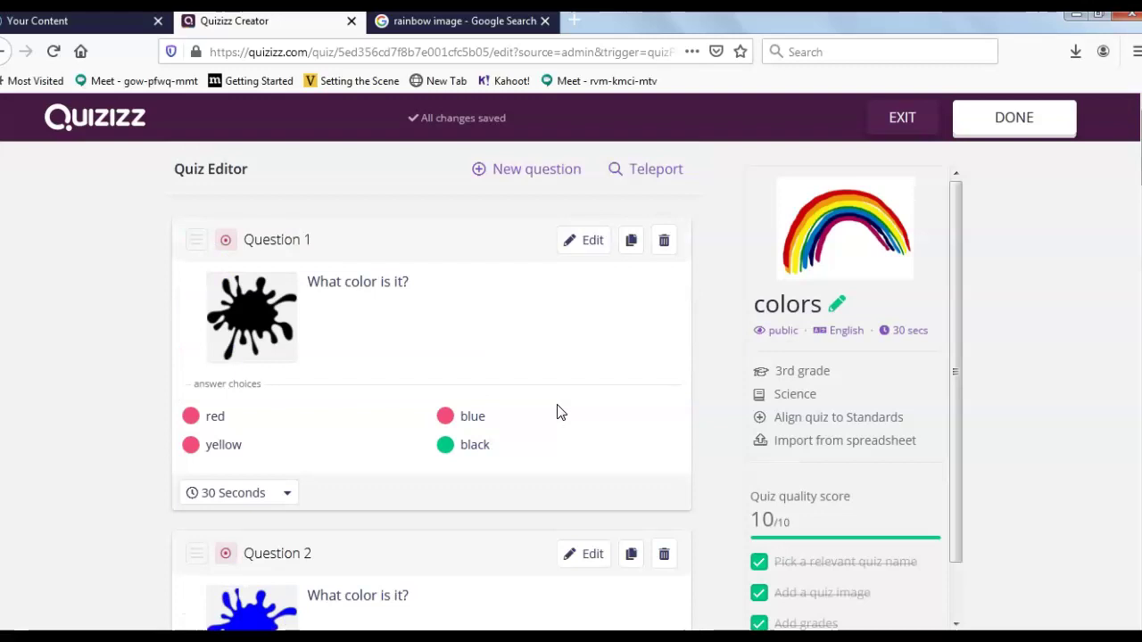
pyautogui.click(986, 120)
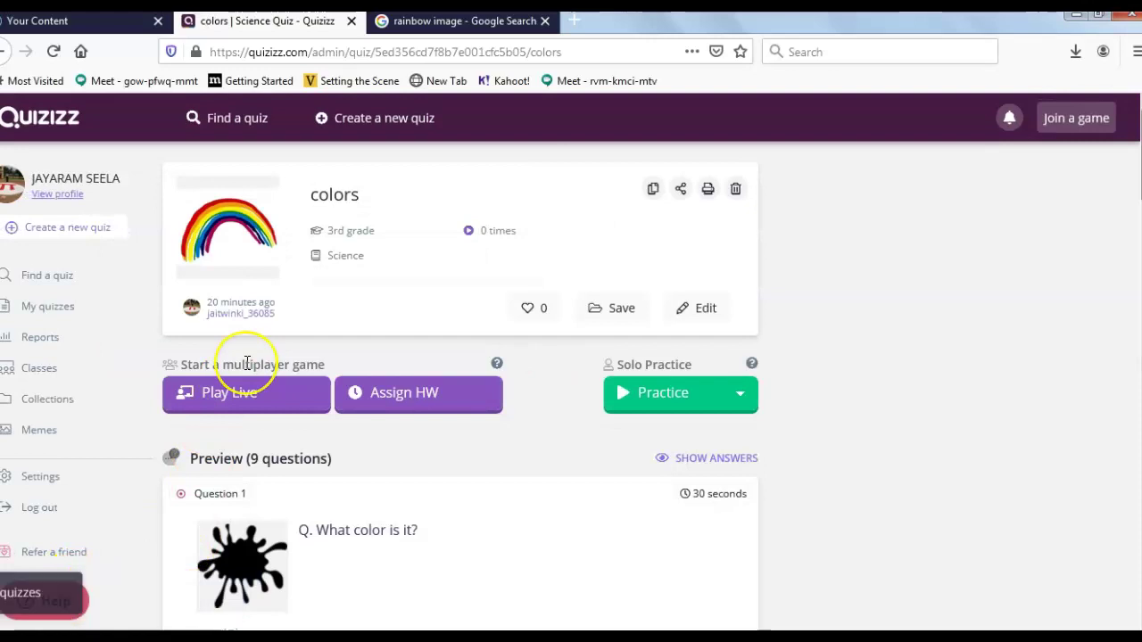
# Open the list of own quizzes and look through the entries below the colors quiz
pyautogui.click(39, 601)
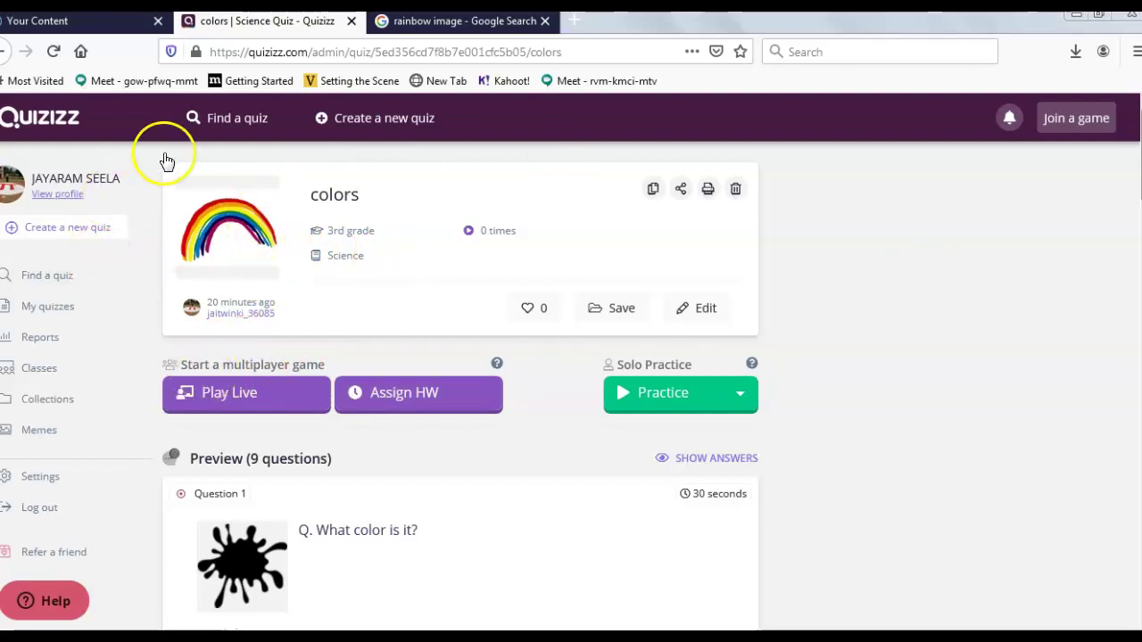
pyautogui.click(54, 306)
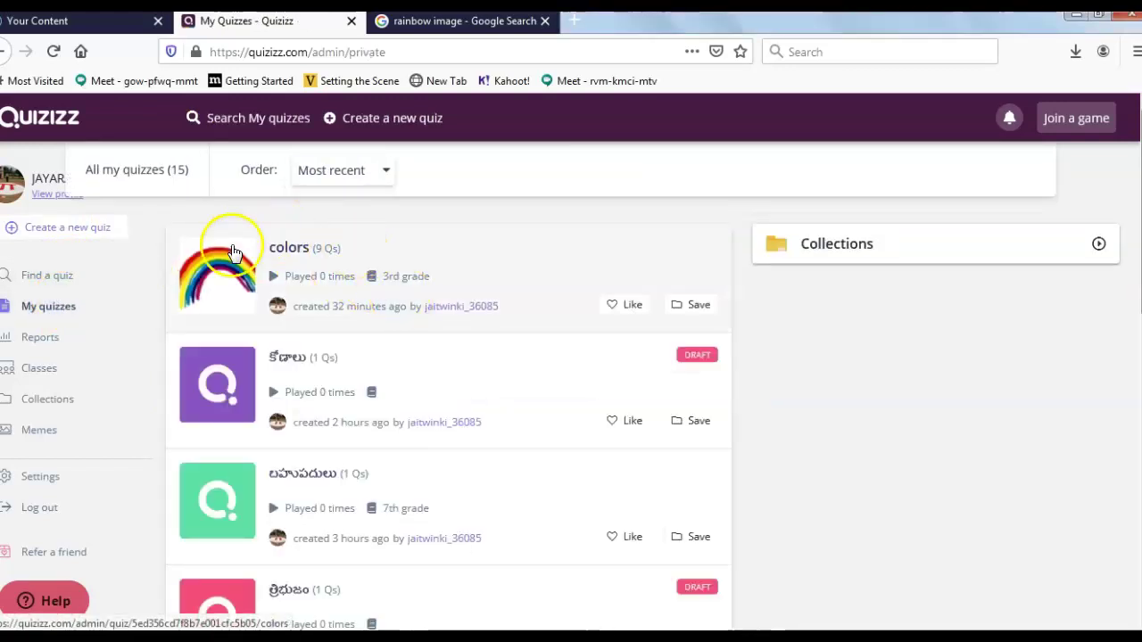
pyautogui.scroll(-10, 402, 412)
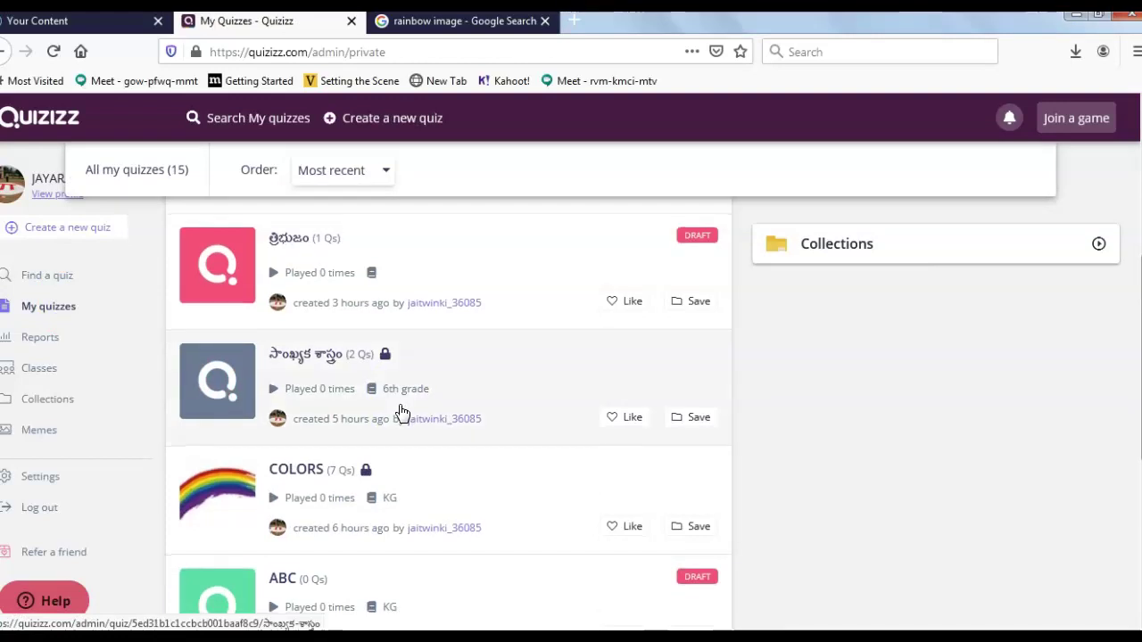
# Open the colors quiz from the own quizzes and copy the share link for its solo practice
pyautogui.scroll(8, 402, 412)
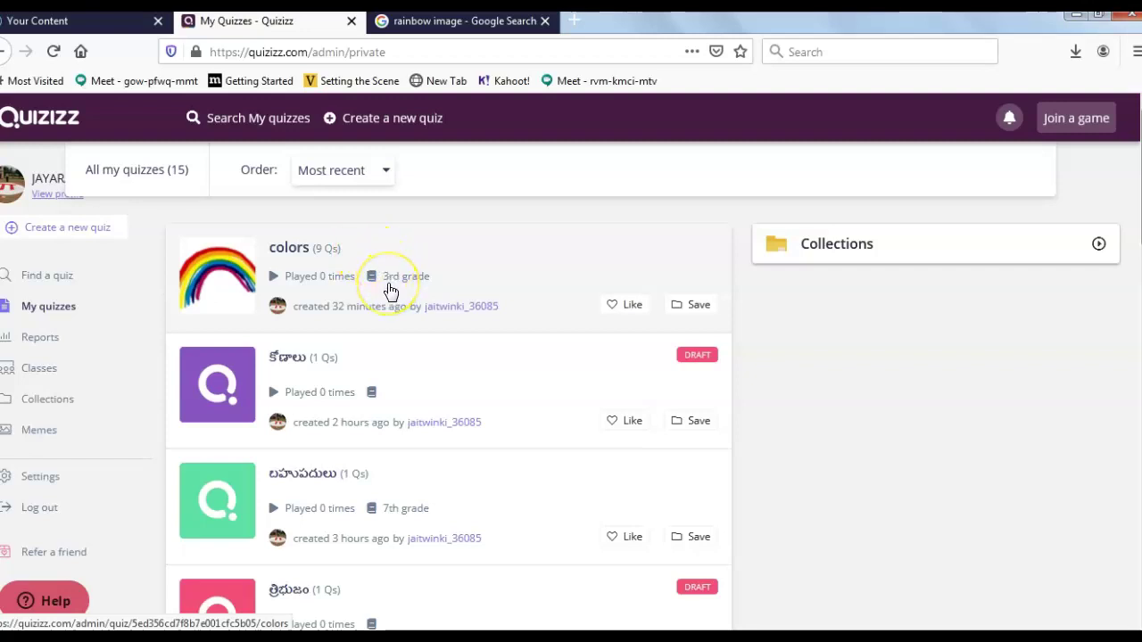
pyautogui.click(243, 271)
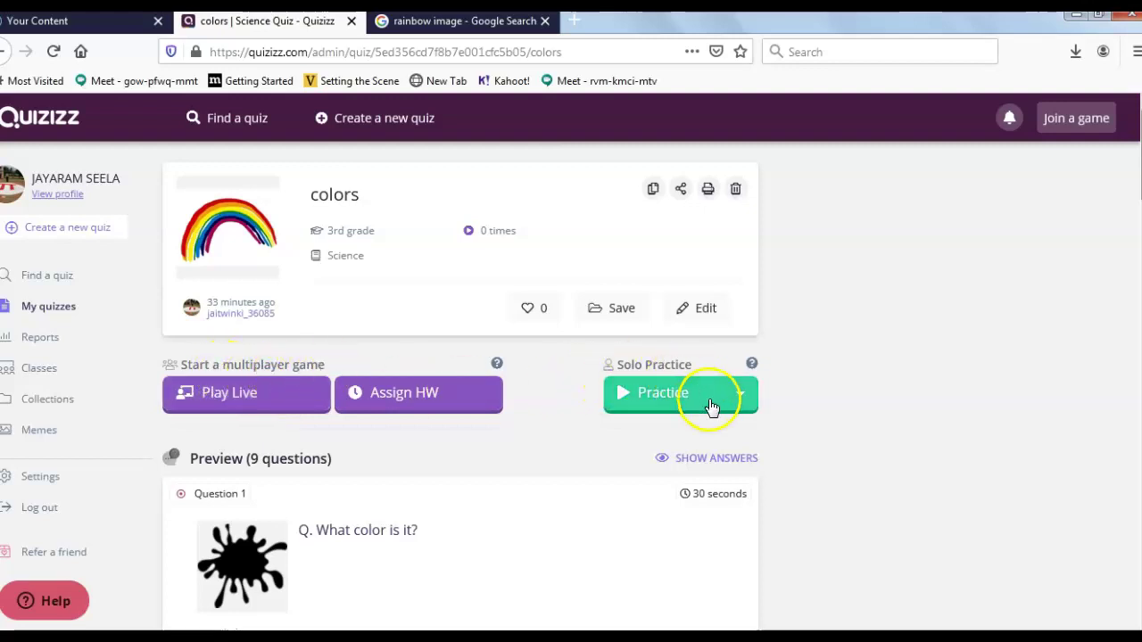
pyautogui.click(656, 410)
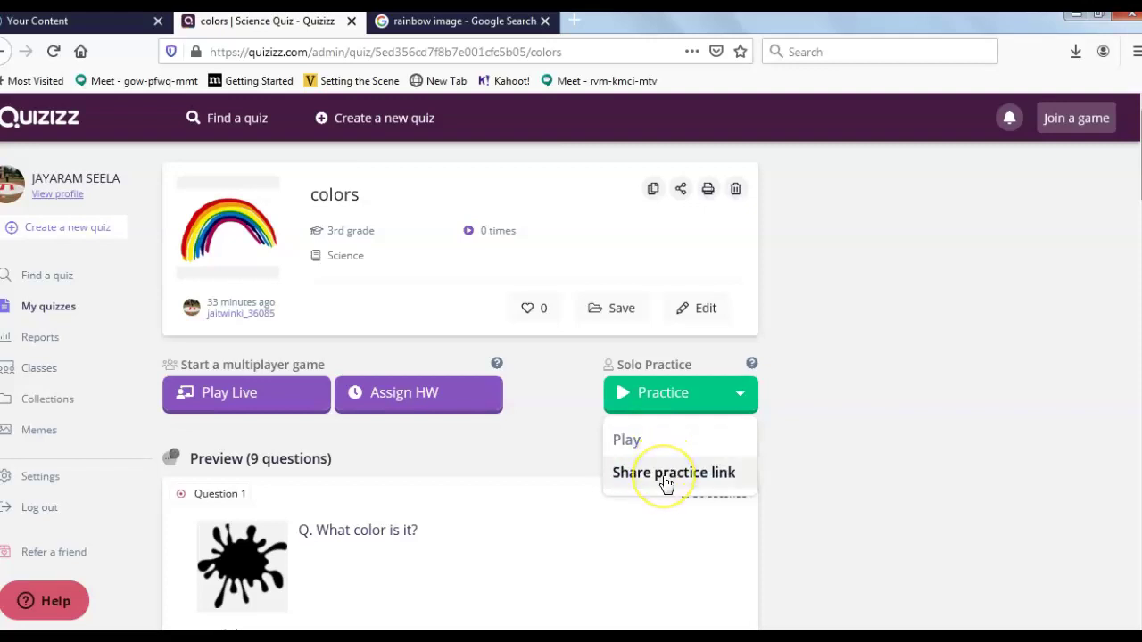
pyautogui.click(631, 451)
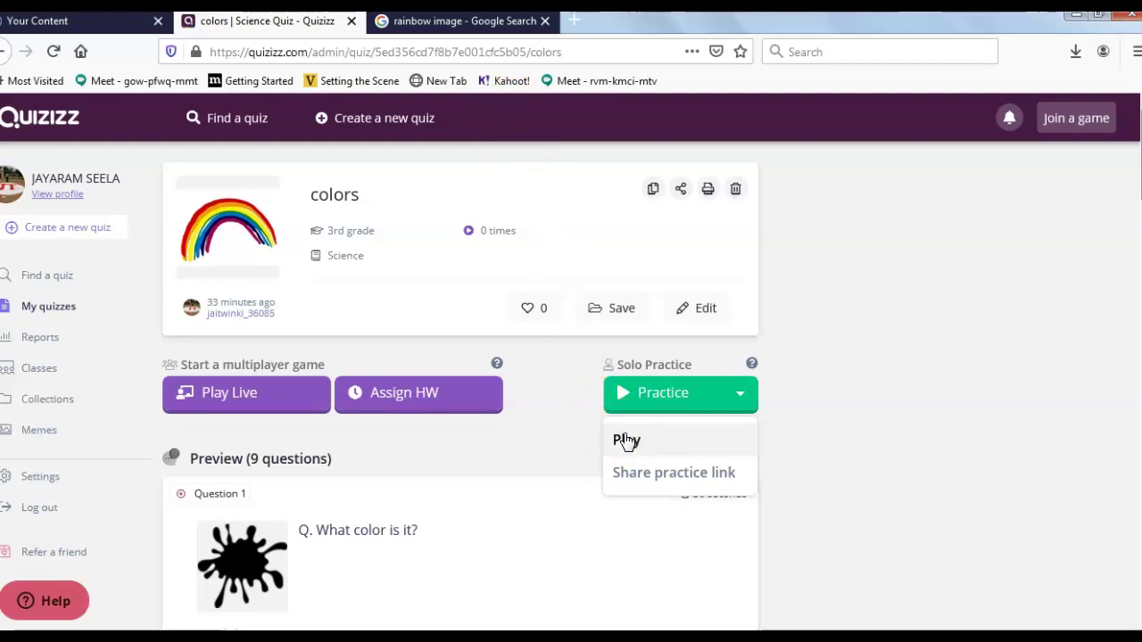
pyautogui.click(660, 481)
pyautogui.click(664, 480)
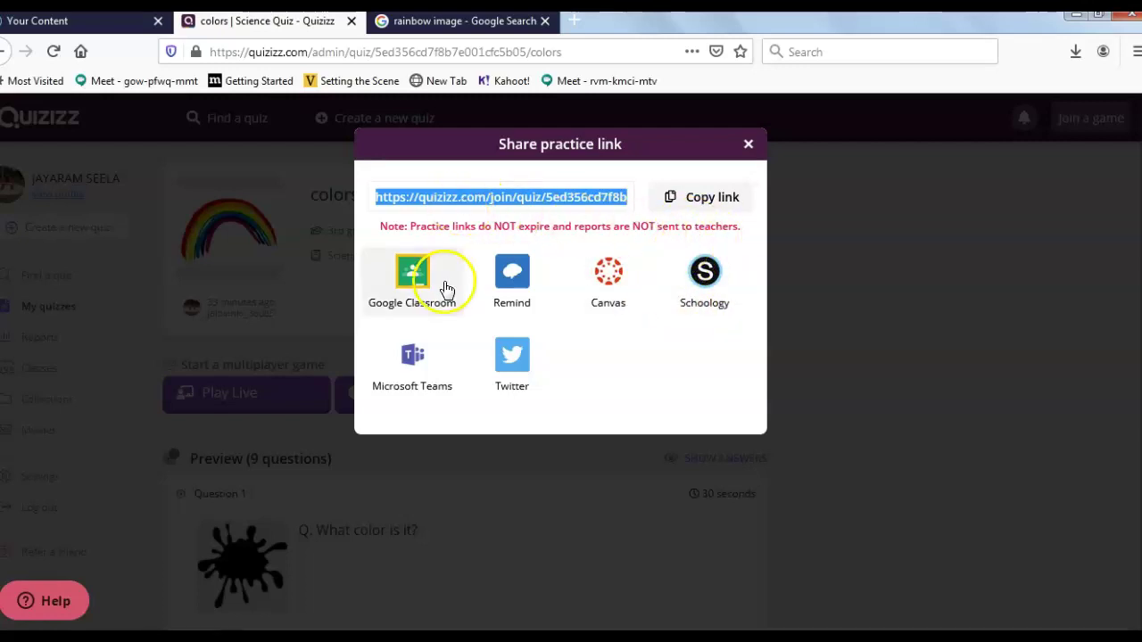
pyautogui.click(712, 202)
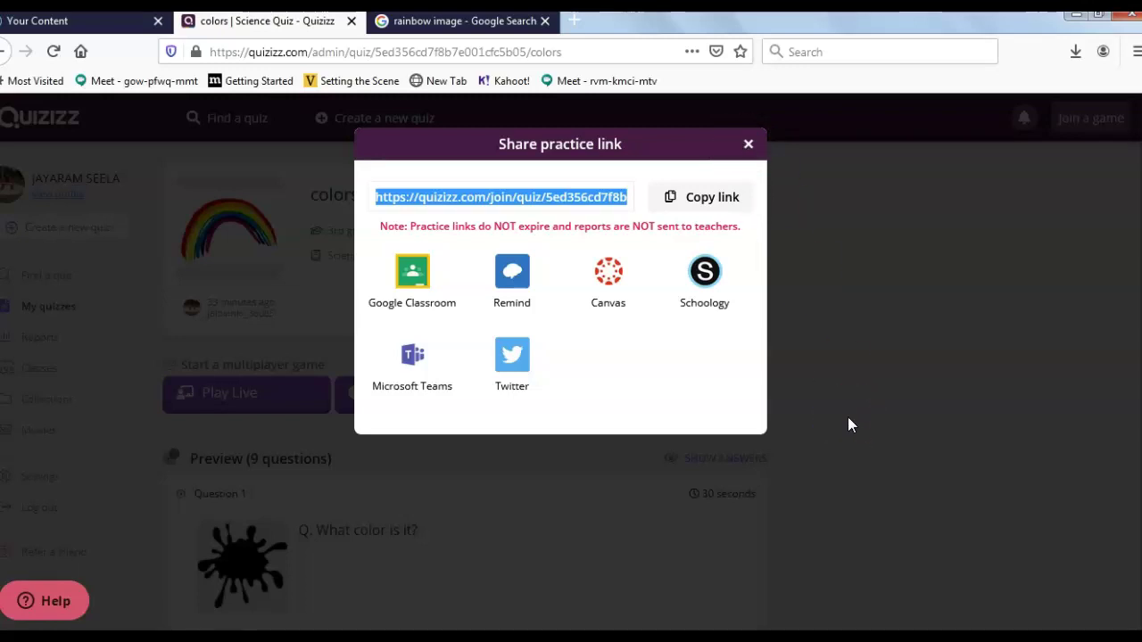
pyautogui.click(748, 144)
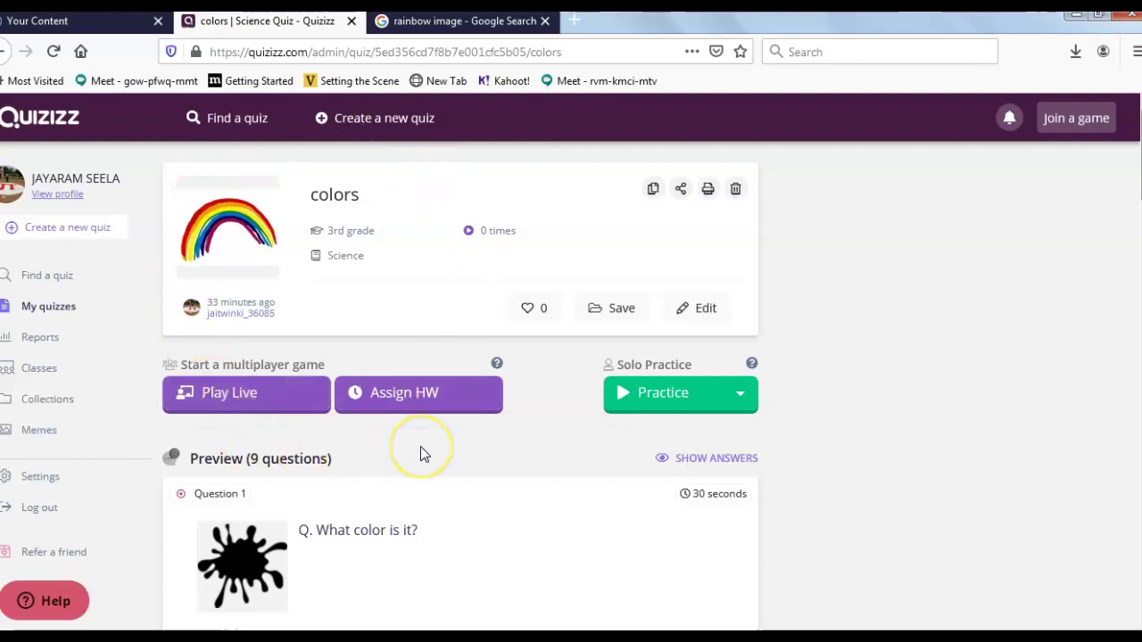
# Host the colors quiz as a live game in Classic mode and start it once two players have joined
pyautogui.click(286, 402)
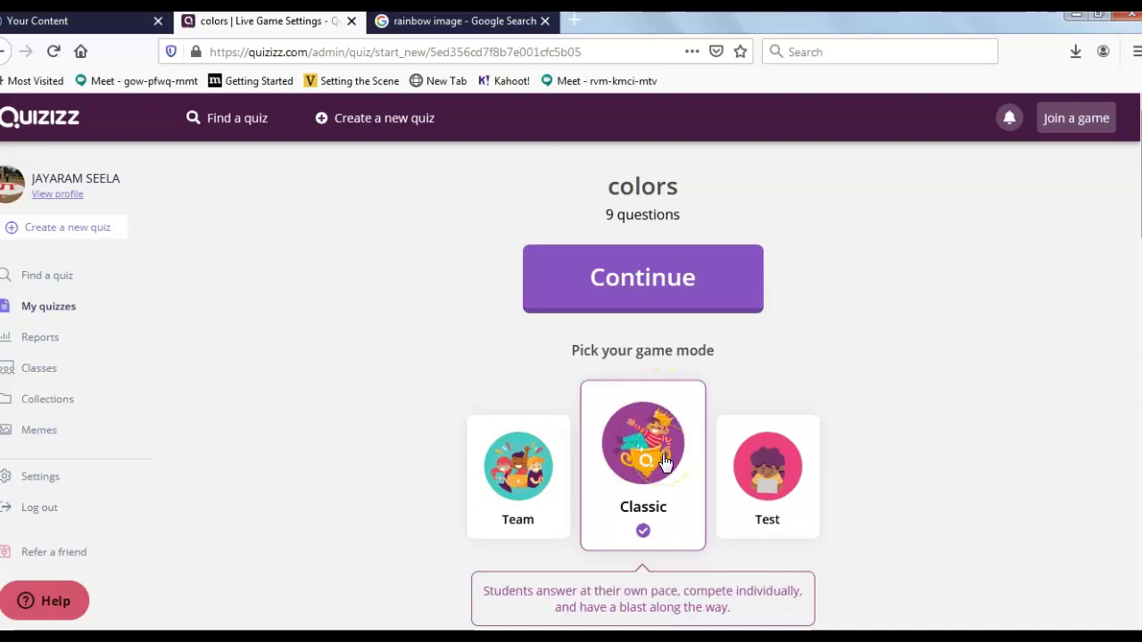
pyautogui.click(649, 294)
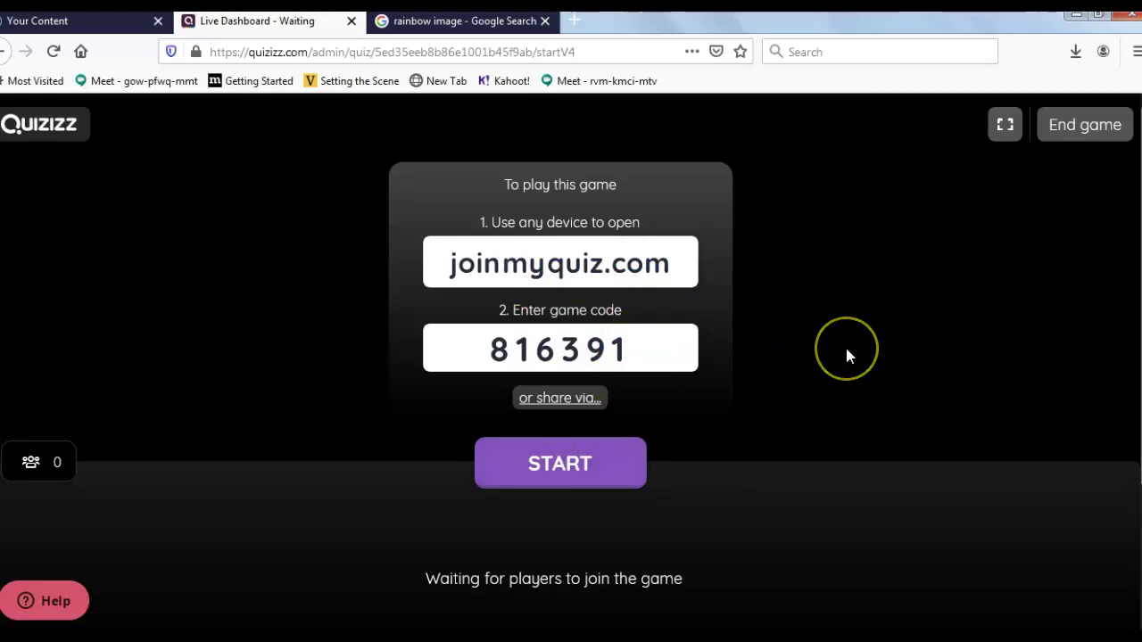
pyautogui.scroll(-3, 847, 355)
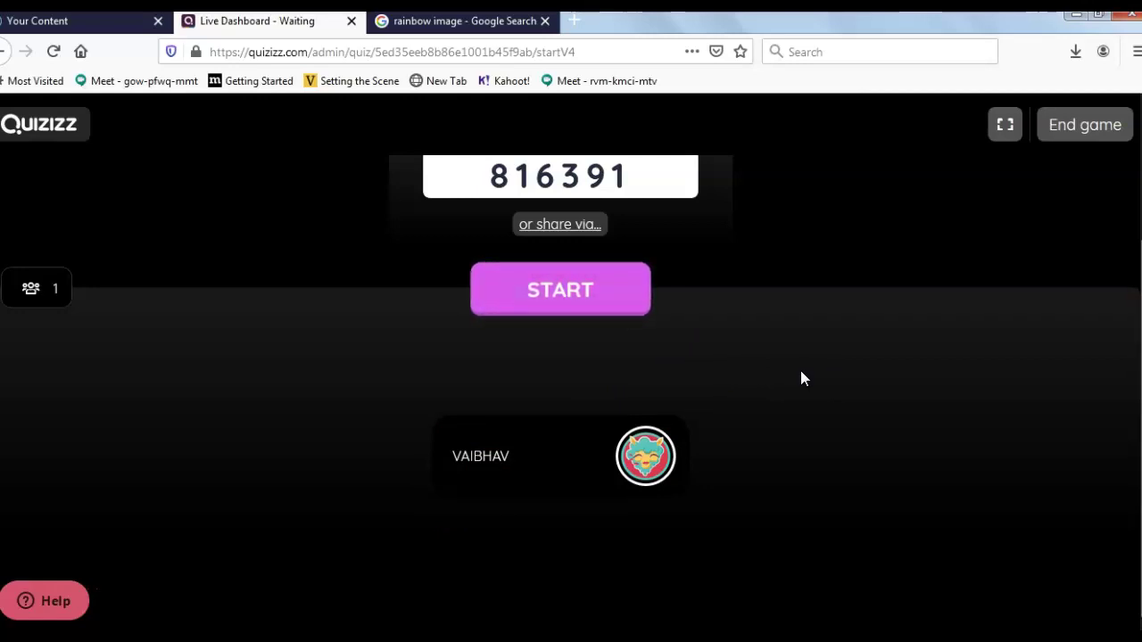
pyautogui.click(800, 412)
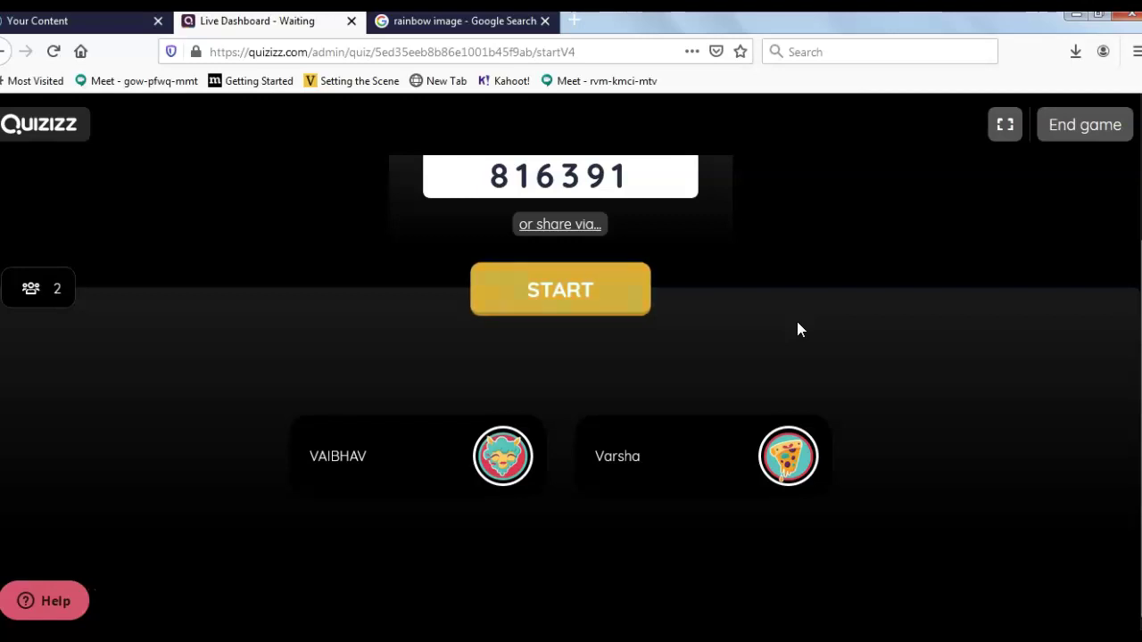
pyautogui.moveTo(450, 477)
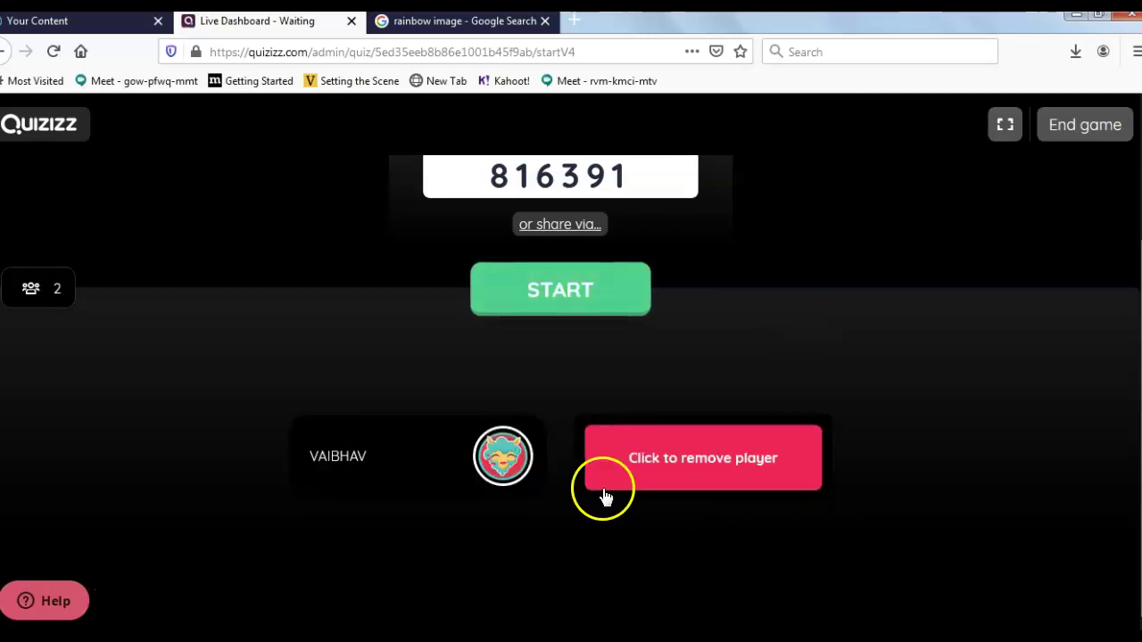
pyautogui.click(585, 305)
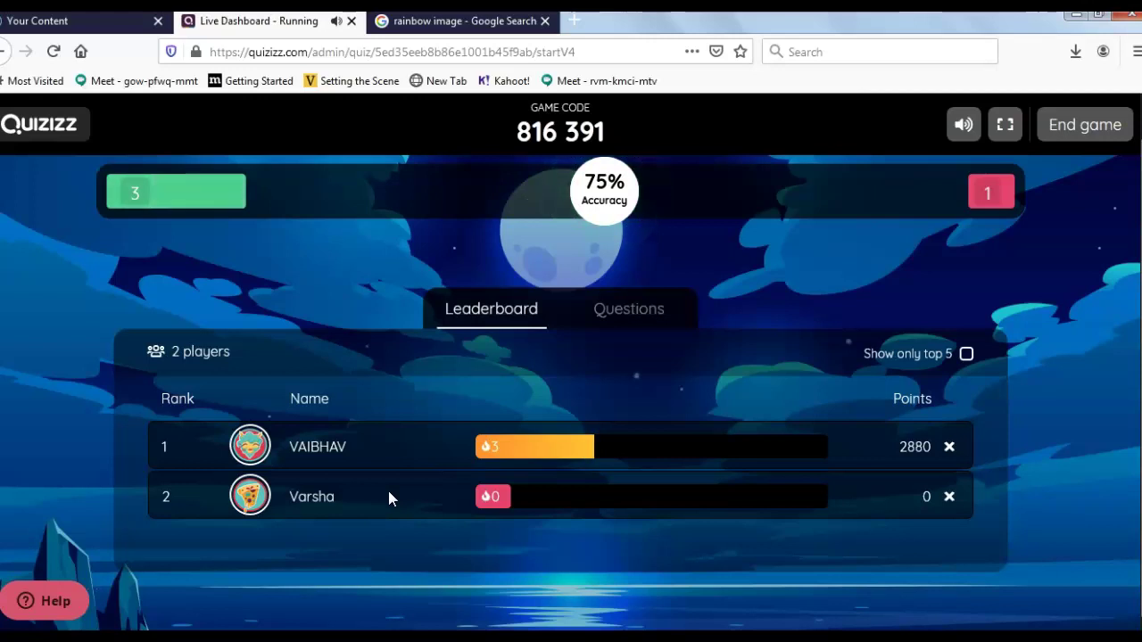
# Follow the players' progress on the leaderboard, lower the sound volume and end the live game
pyautogui.click(434, 507)
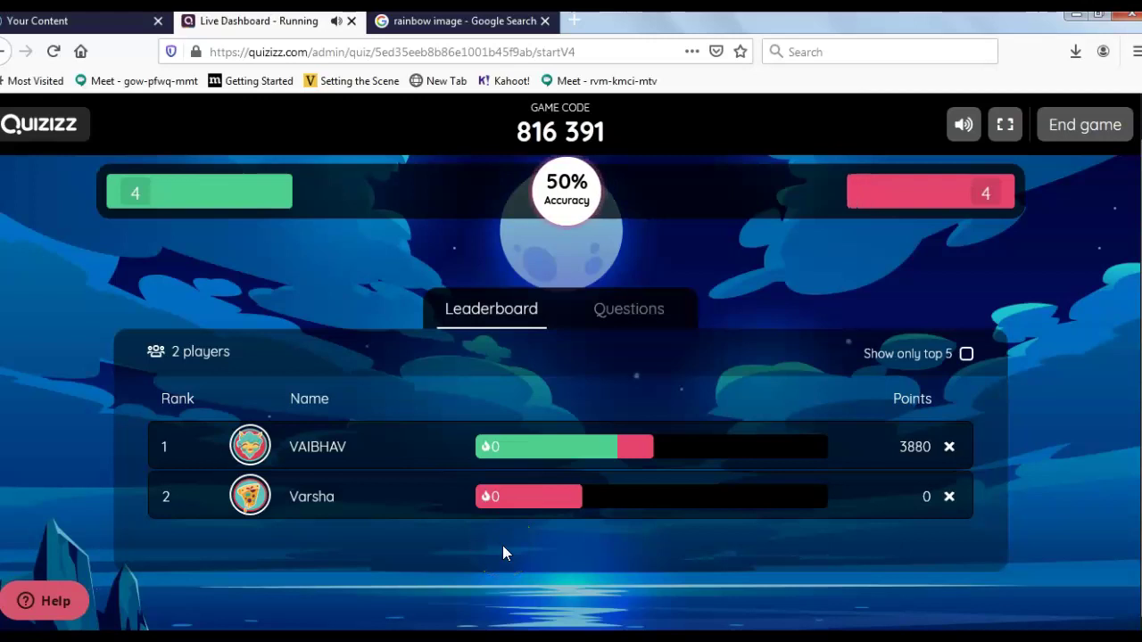
pyautogui.press('XF86AudioLowerVolume')
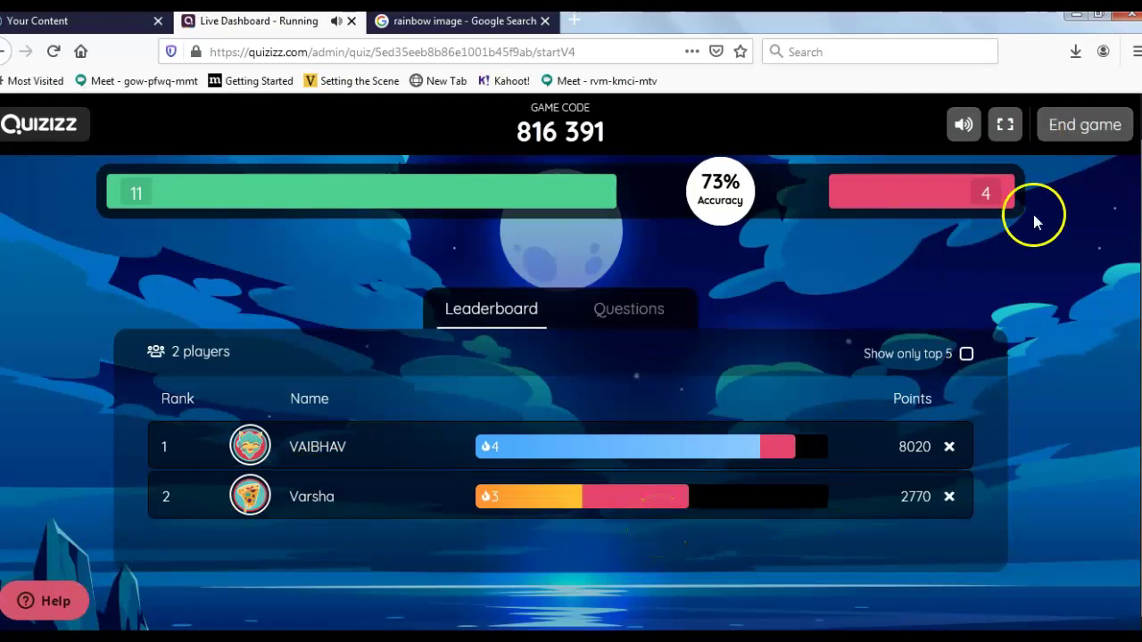
pyautogui.click(1086, 134)
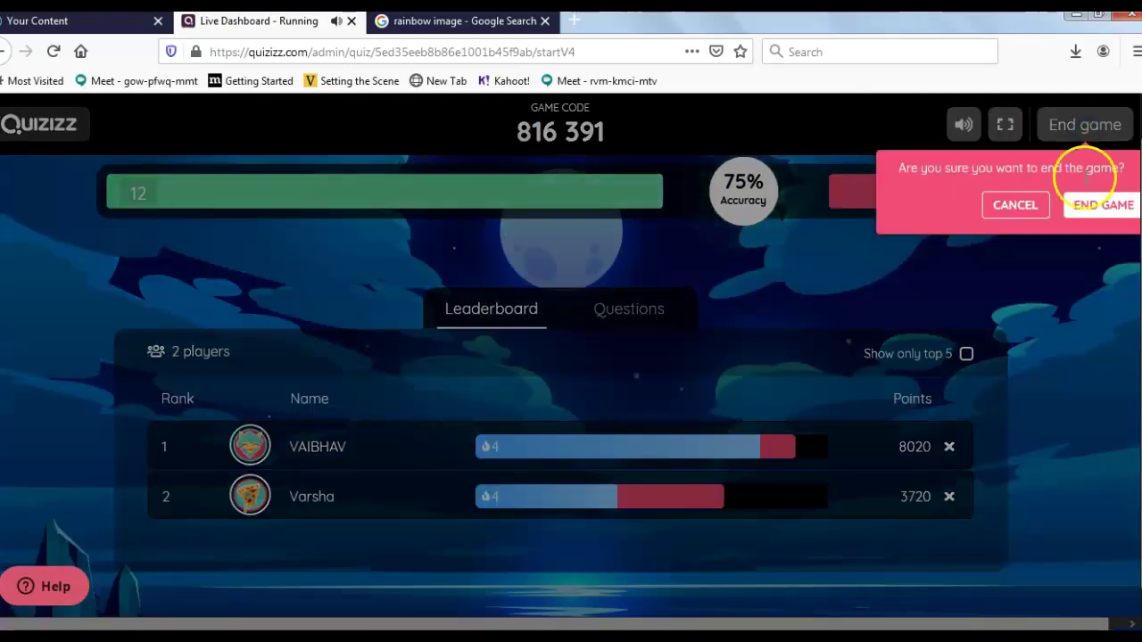
pyautogui.click(1102, 209)
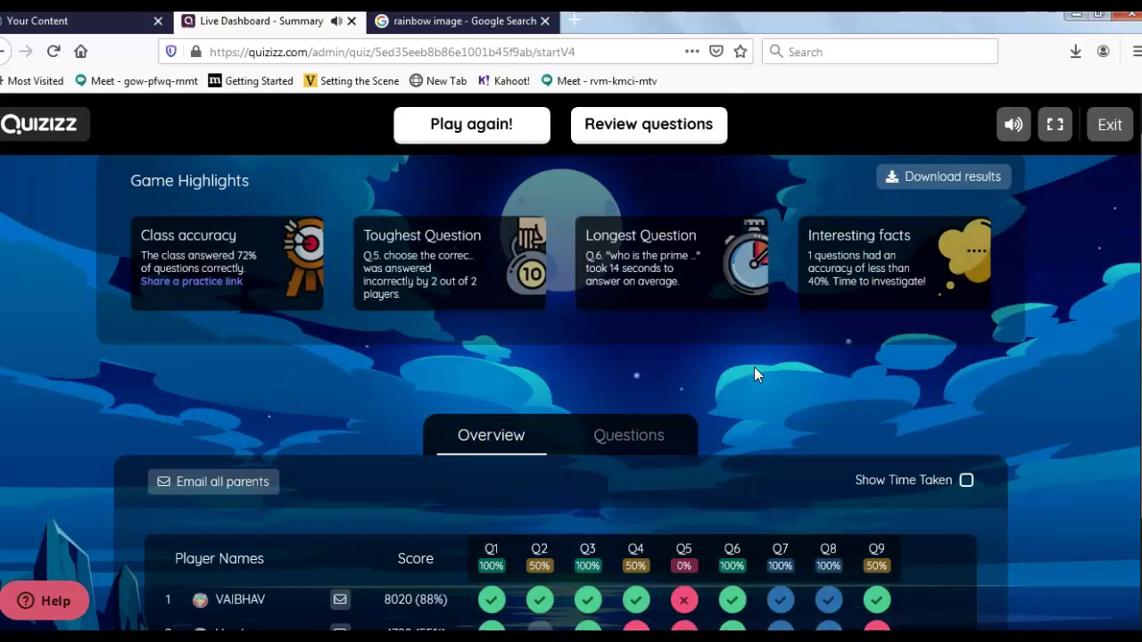
# Review the game highlights and each player's answers, and show the time taken per question in the overview
pyautogui.scroll(-3, 754, 368)
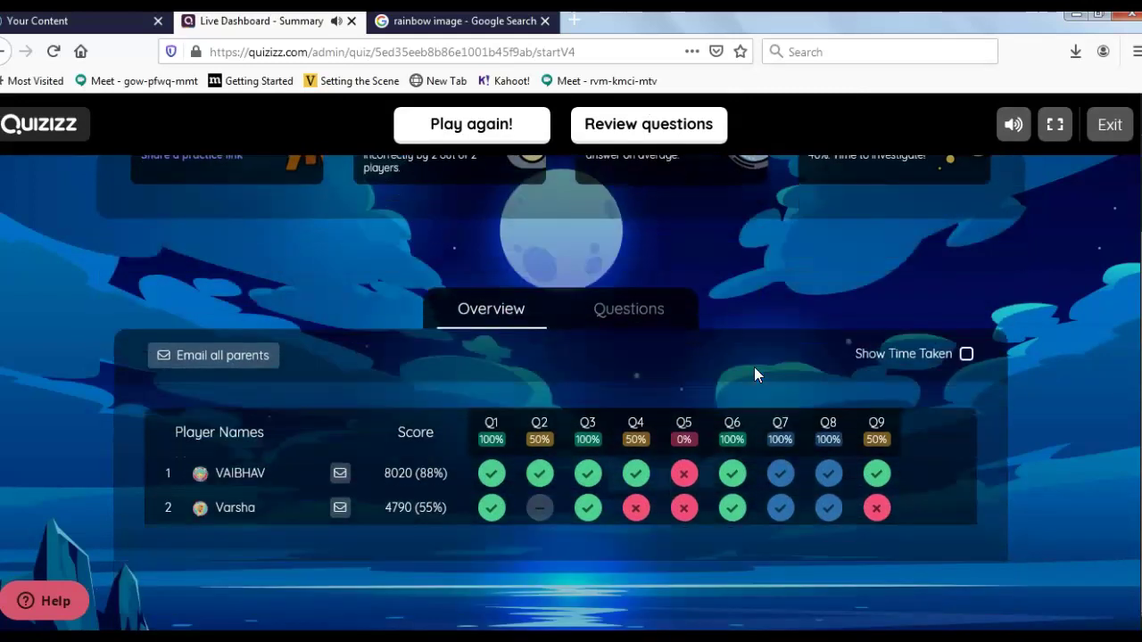
pyautogui.scroll(1, 502, 312)
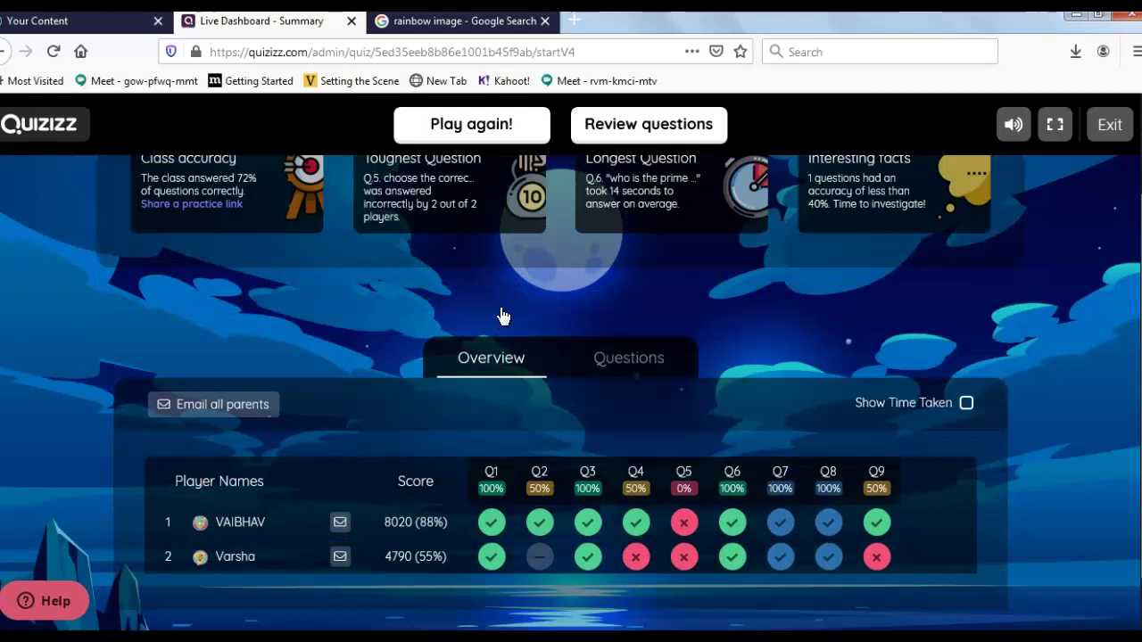
pyautogui.scroll(3, 502, 315)
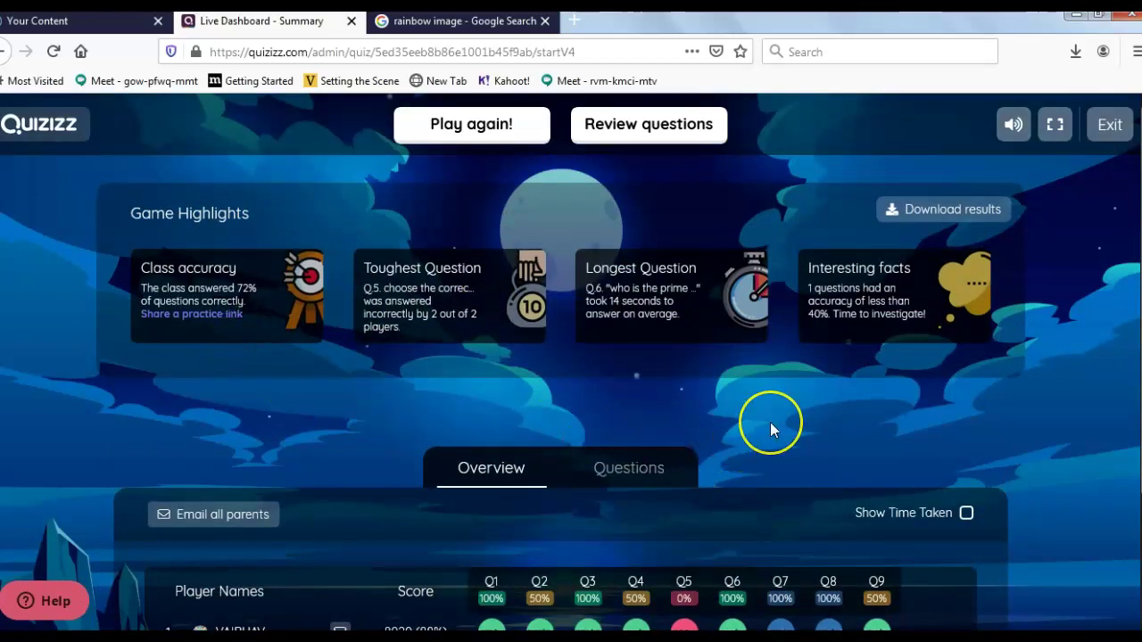
pyautogui.scroll(-2, 770, 422)
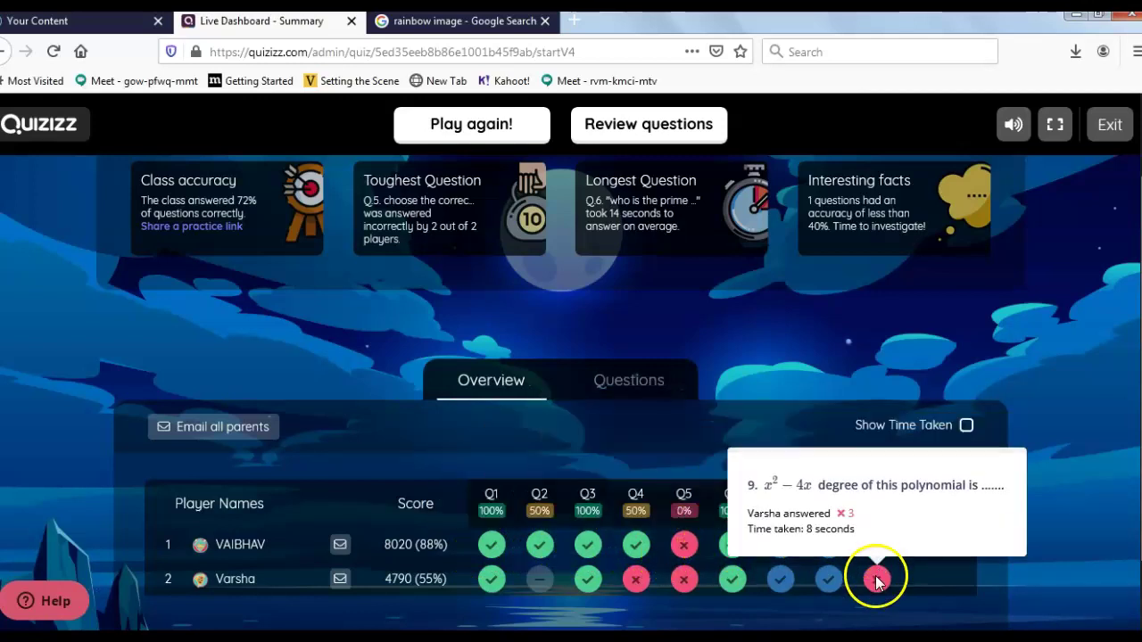
pyautogui.click(967, 426)
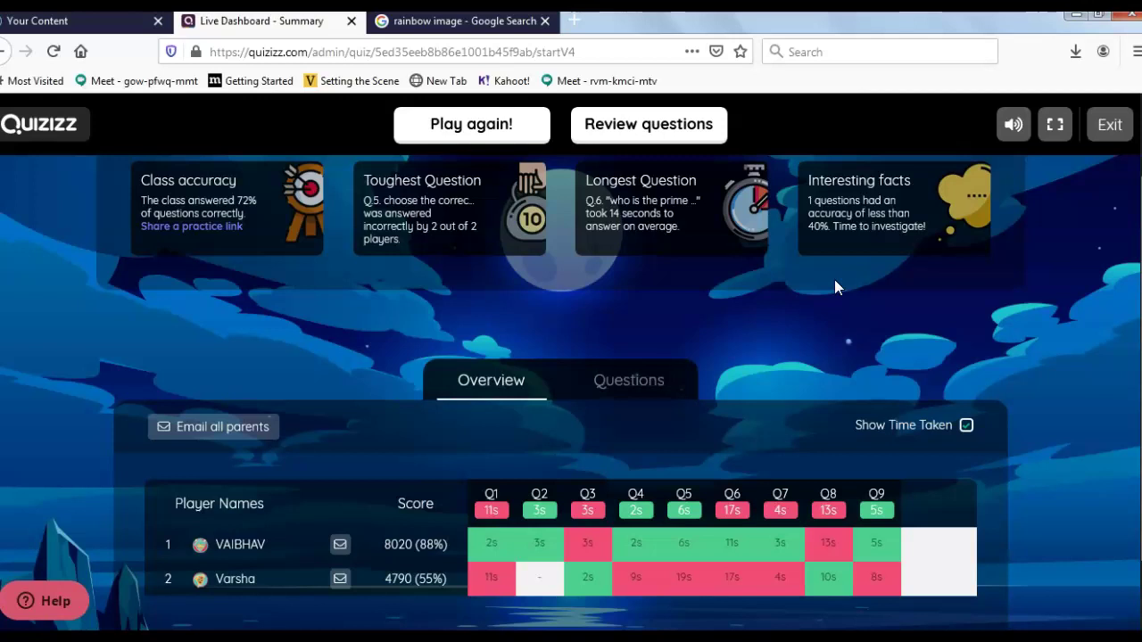
pyautogui.scroll(-2, 835, 280)
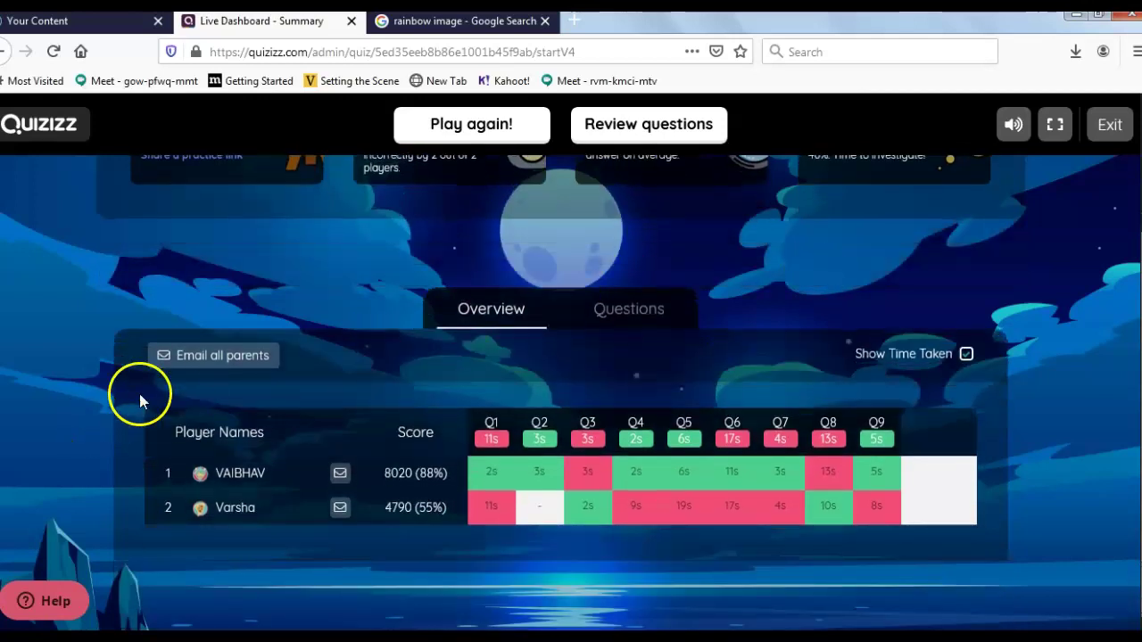
# Examine the form for emailing progress to the players' parents and leave it without sending
pyautogui.click(223, 366)
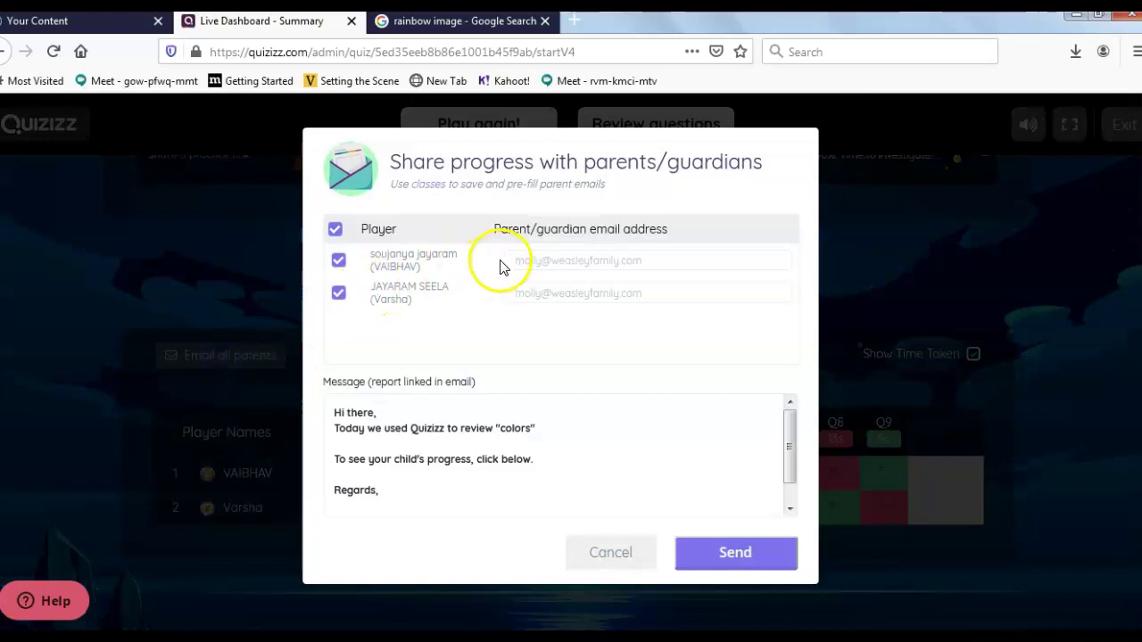
pyautogui.click(529, 261)
pyautogui.click(527, 289)
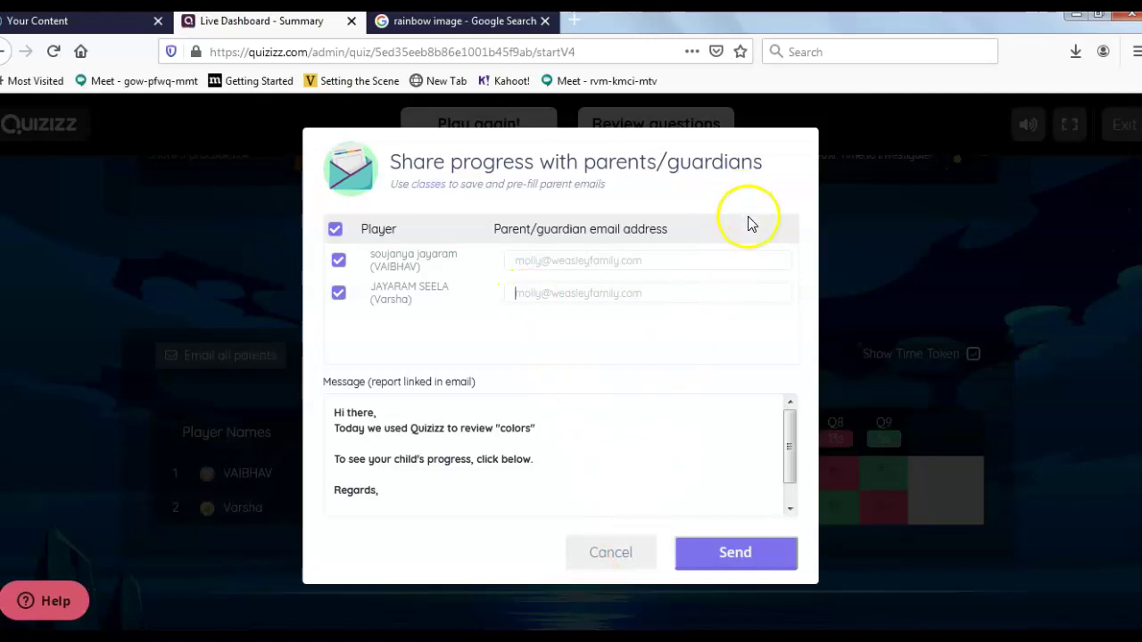
pyautogui.click(626, 555)
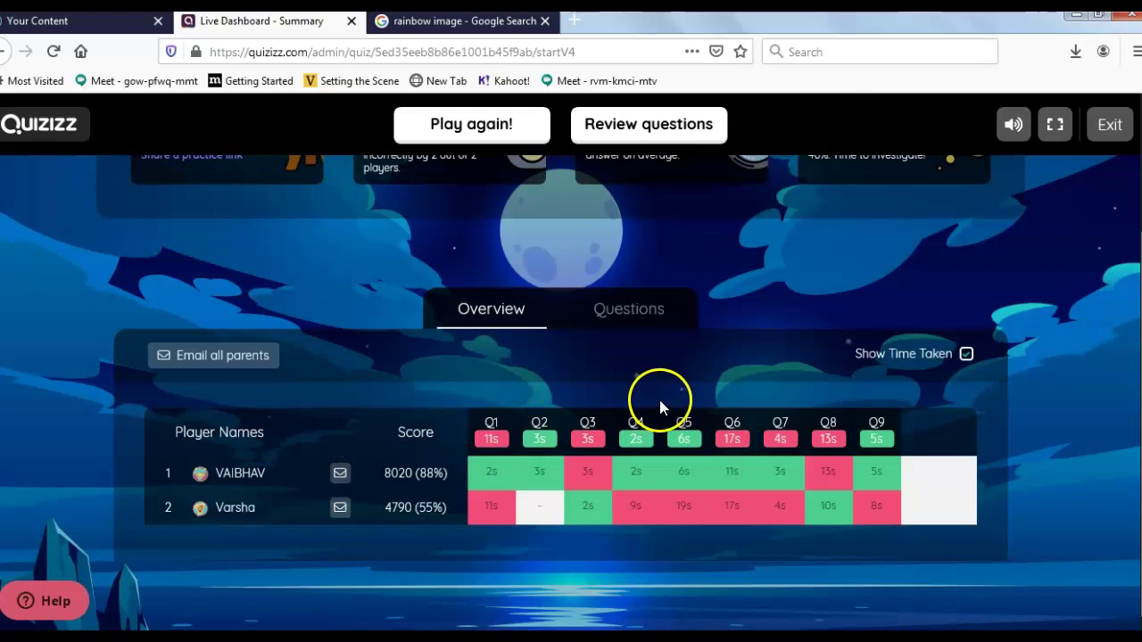
# Download the game results, save them as an Excel file and open the file in Excel
pyautogui.scroll(3, 854, 298)
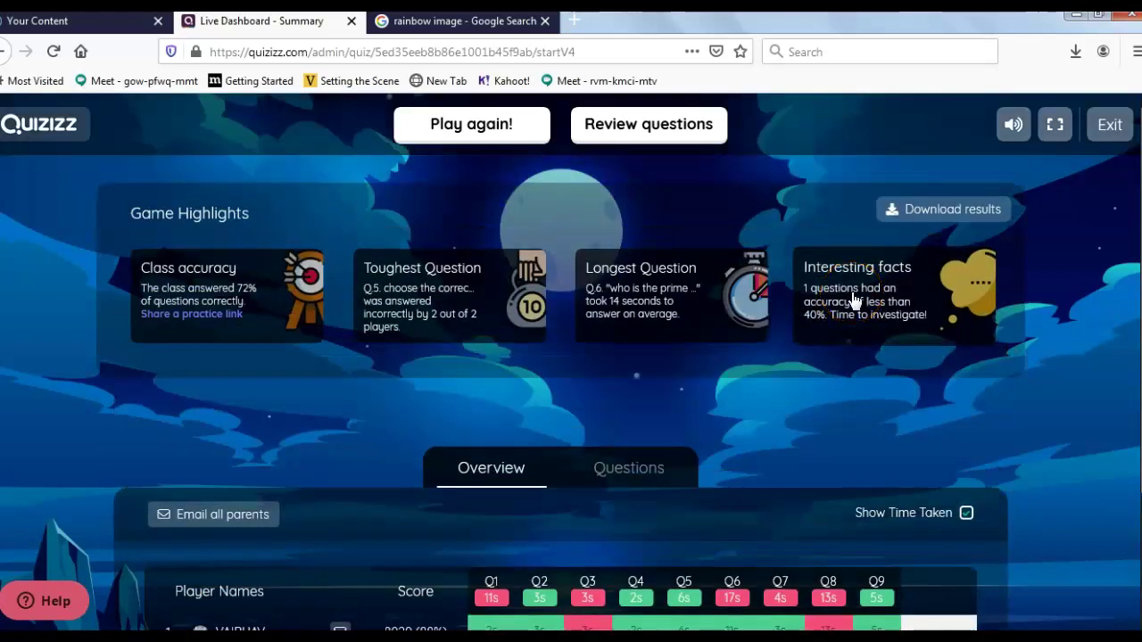
pyautogui.click(695, 366)
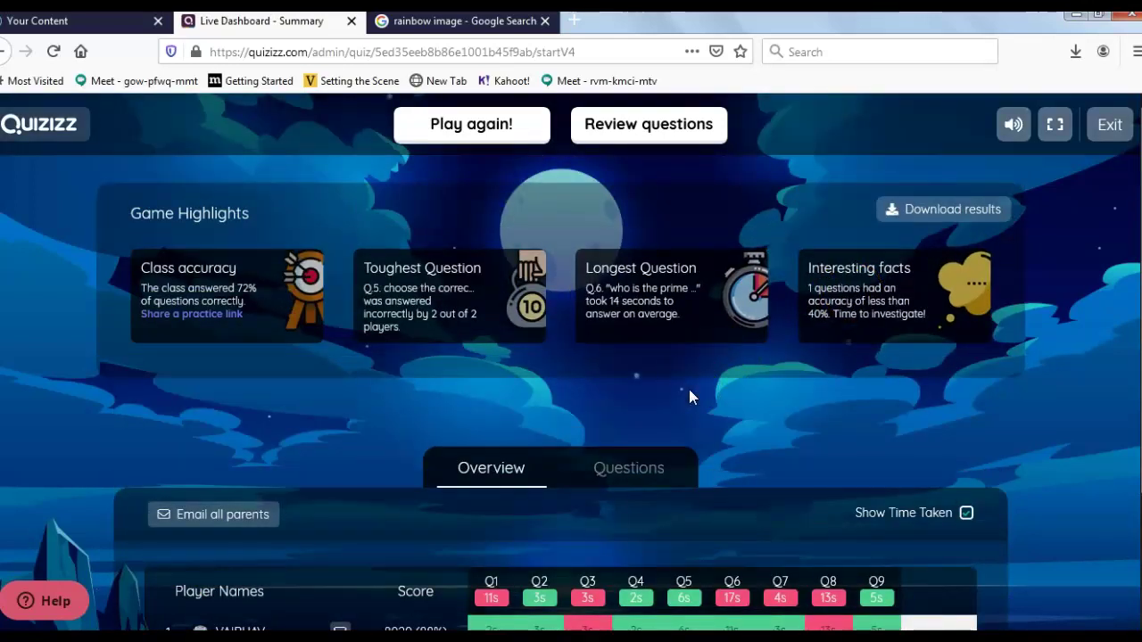
pyautogui.click(953, 215)
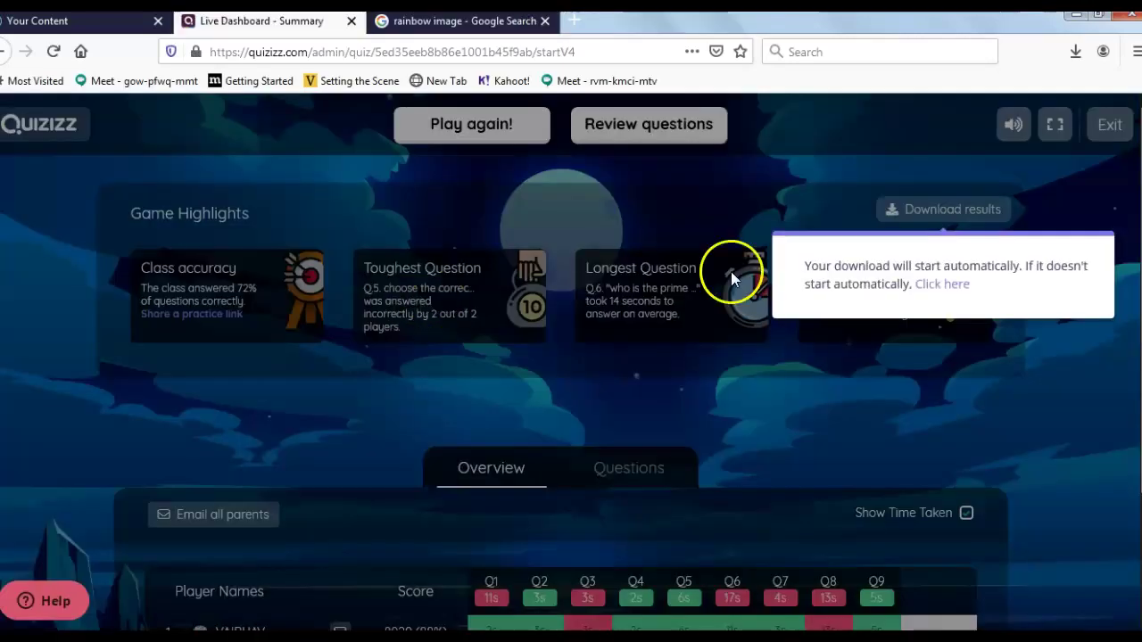
pyautogui.click(953, 290)
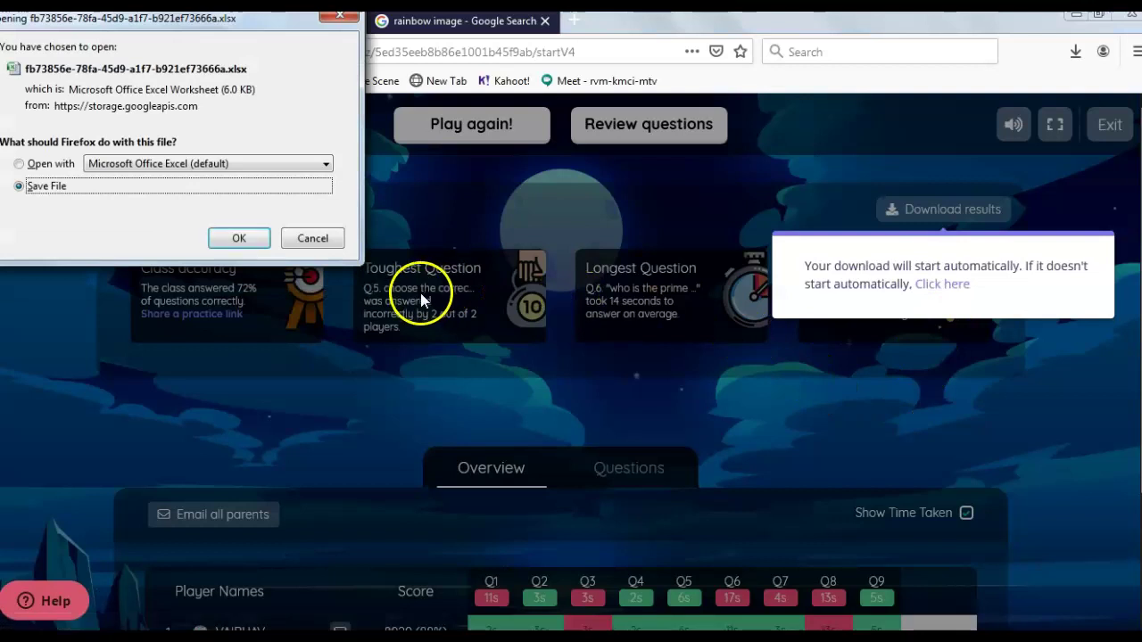
pyautogui.click(240, 239)
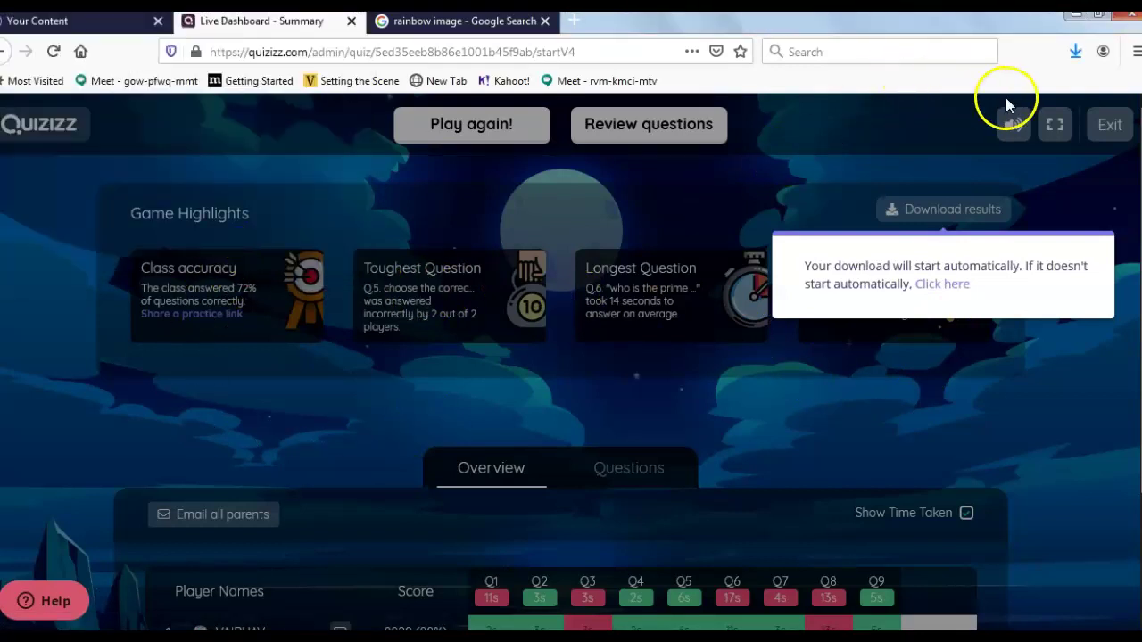
pyautogui.click(1073, 59)
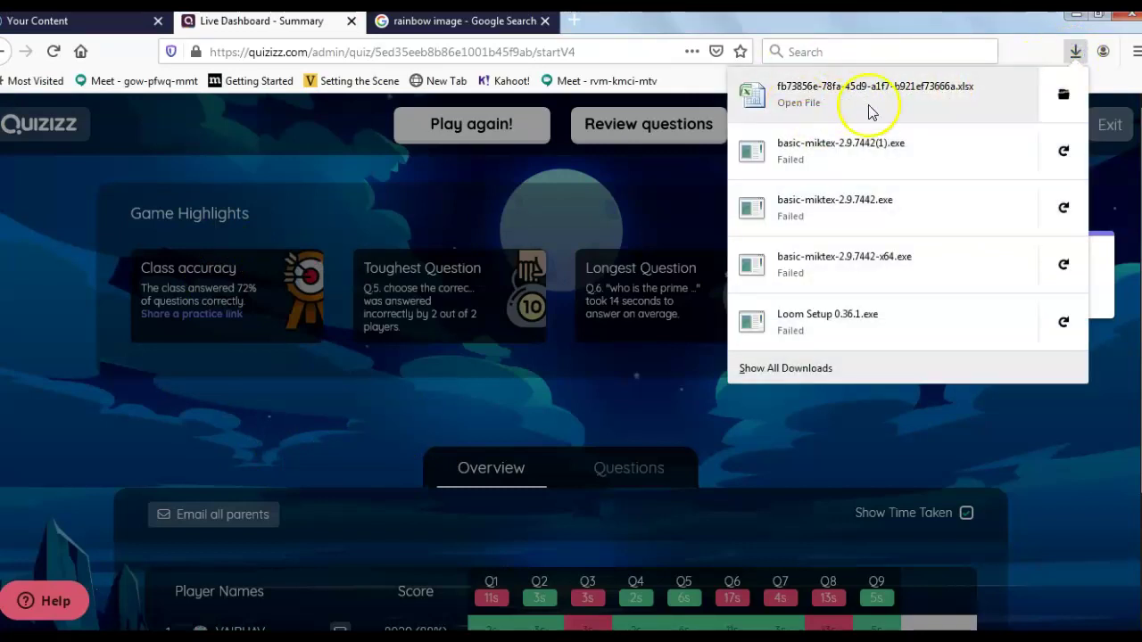
pyautogui.click(35, 601)
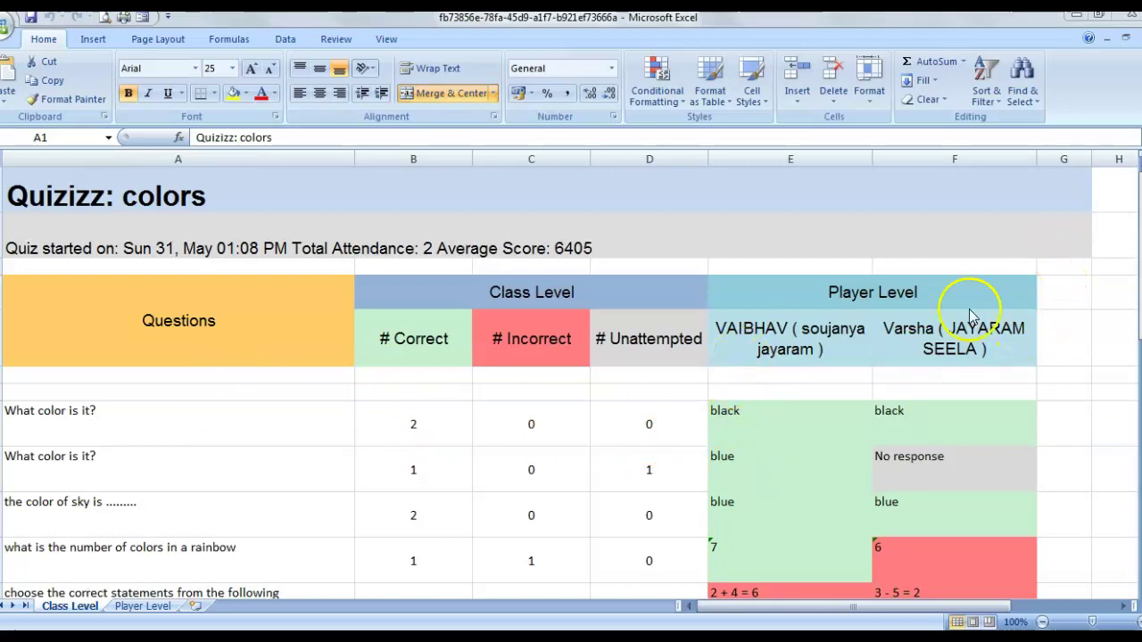
# Examine the two players' answer columns against the question list in the Class Level sheet
pyautogui.click(748, 259)
pyautogui.scroll(-1, 747, 256)
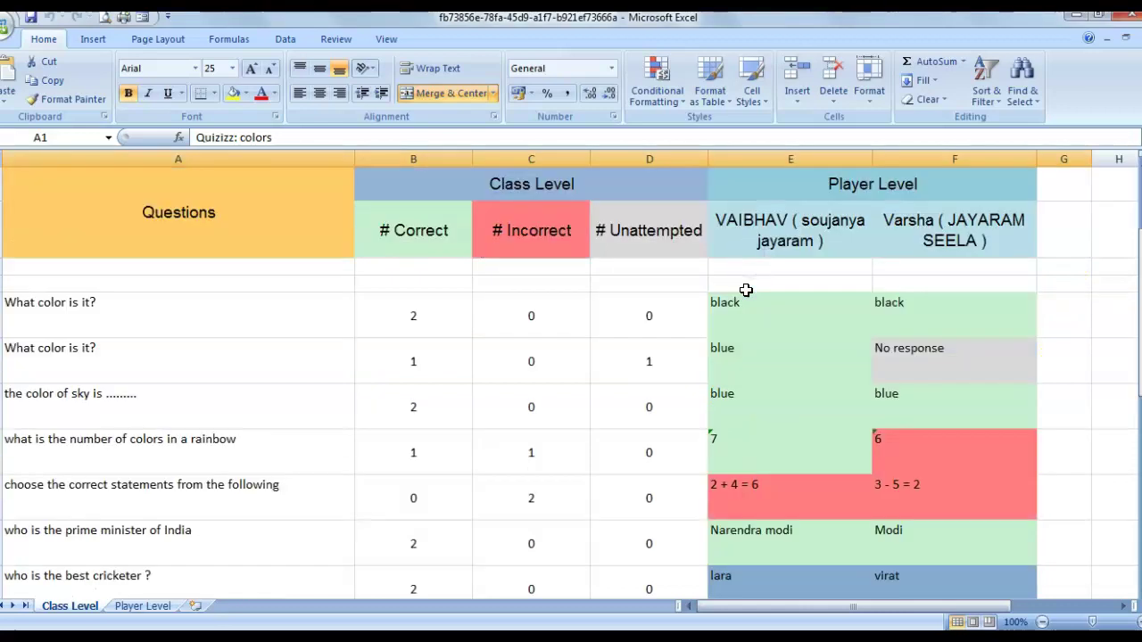
pyautogui.click(760, 239)
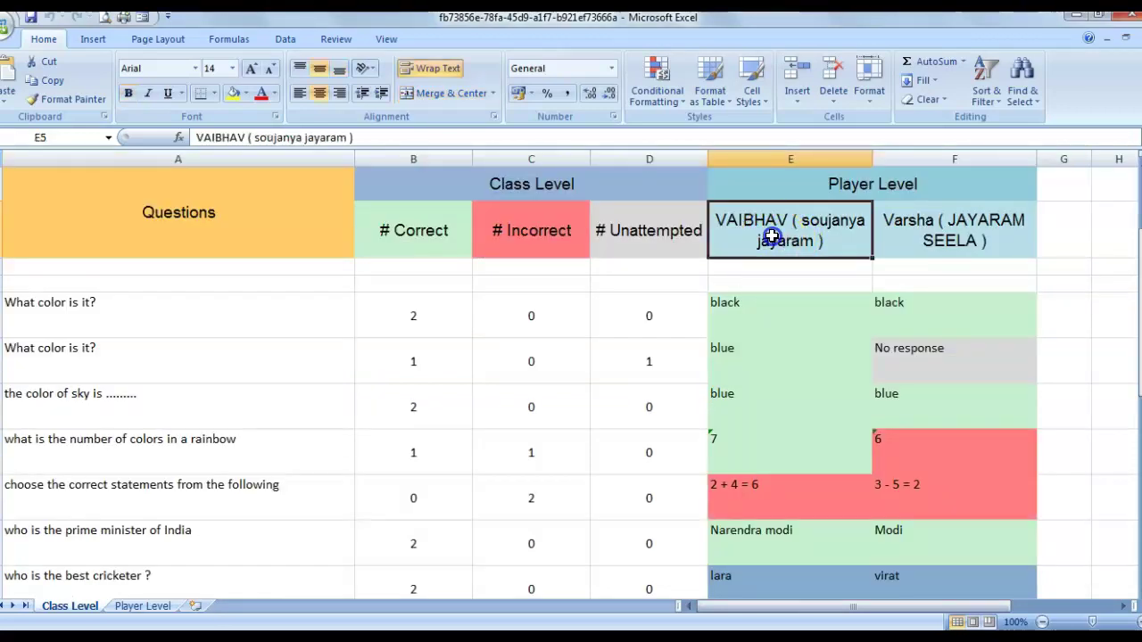
pyautogui.click(904, 245)
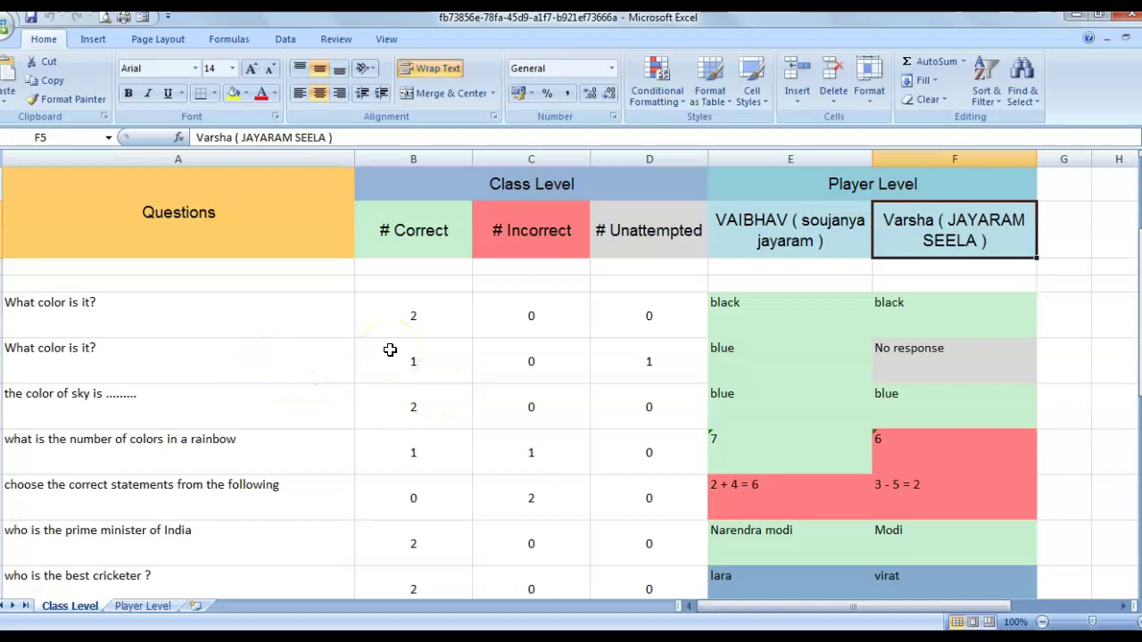
pyautogui.scroll(-1, 150, 478)
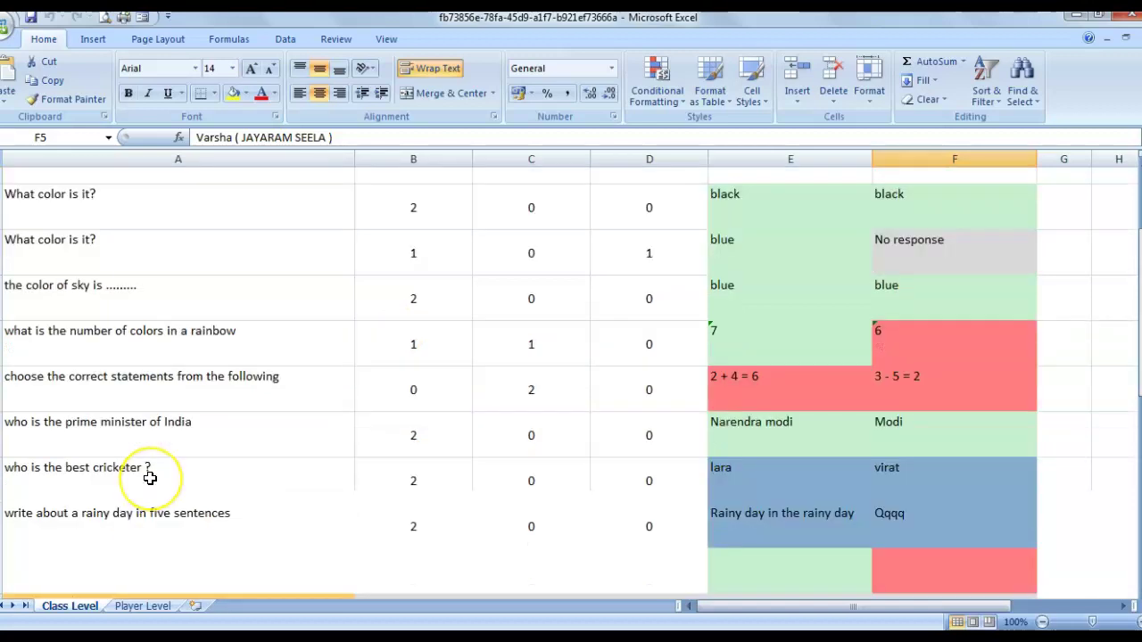
pyautogui.scroll(1, 460, 303)
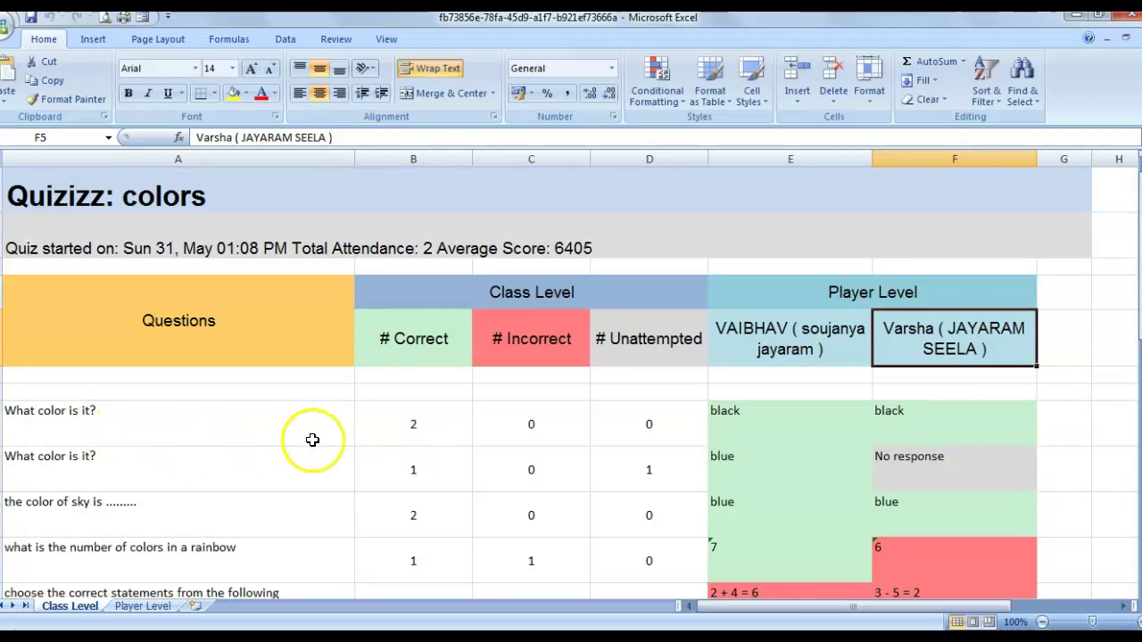
# Review the correct, incorrect and unattempted counts for each question, down to the Total row of the Class Level sheet
pyautogui.click(412, 470)
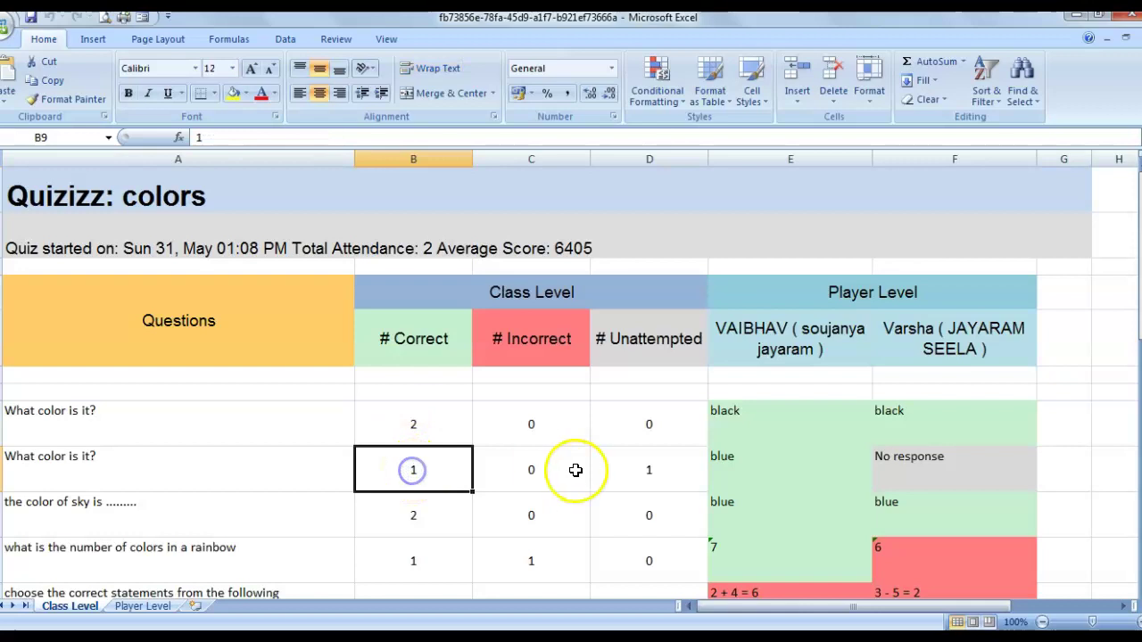
pyautogui.click(632, 466)
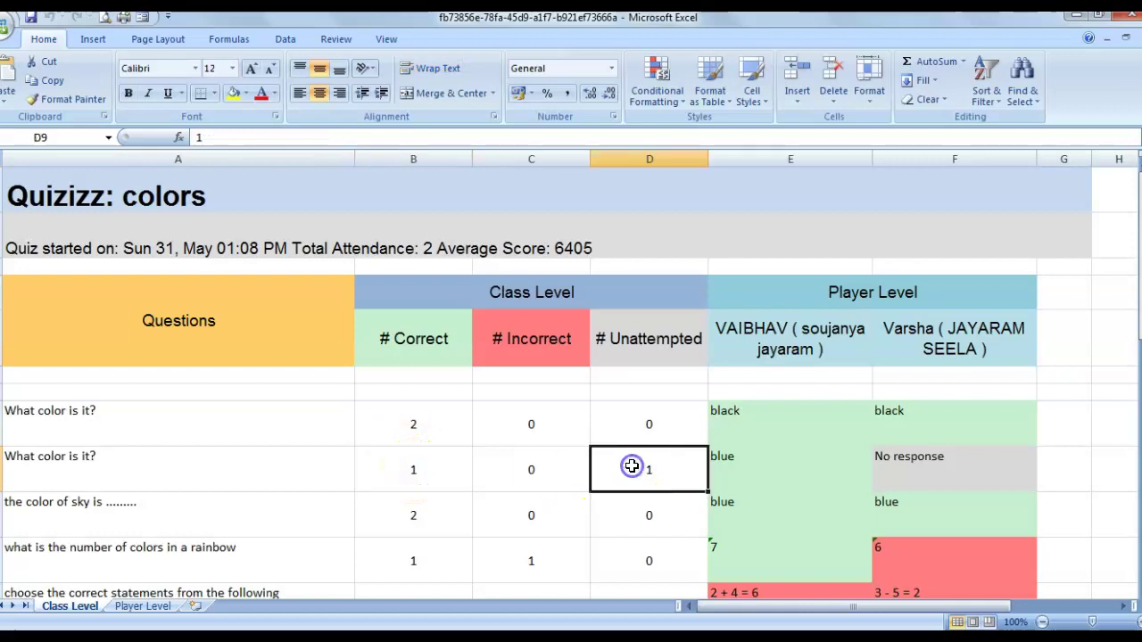
pyautogui.click(419, 518)
pyautogui.scroll(-1, 574, 501)
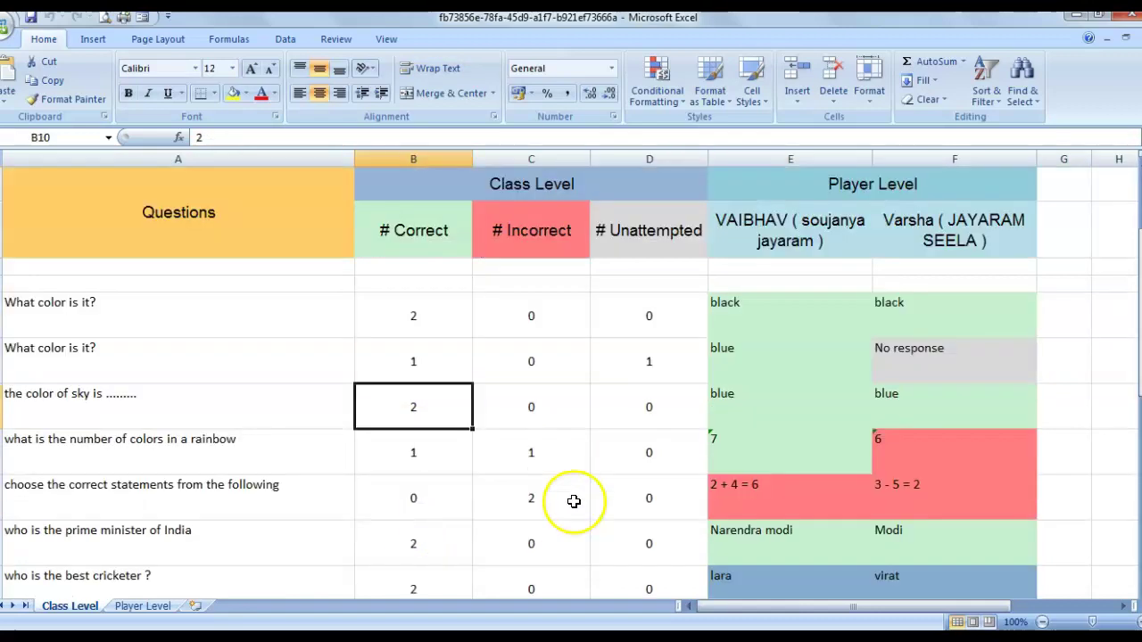
pyautogui.click(529, 507)
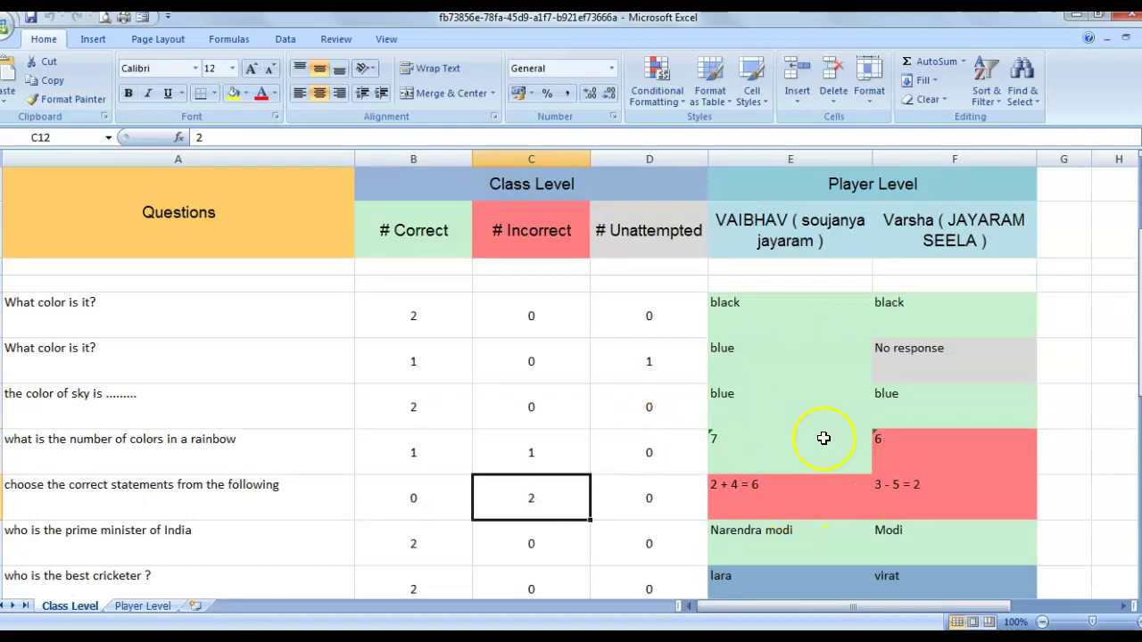
pyautogui.scroll(-1, 711, 427)
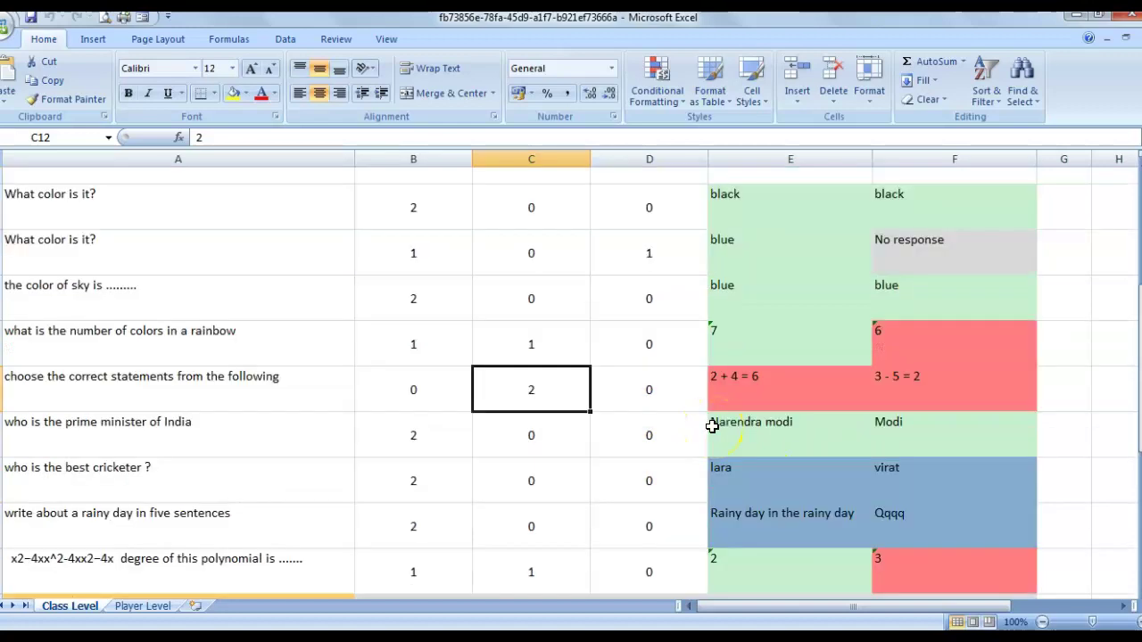
pyautogui.scroll(-1, 711, 426)
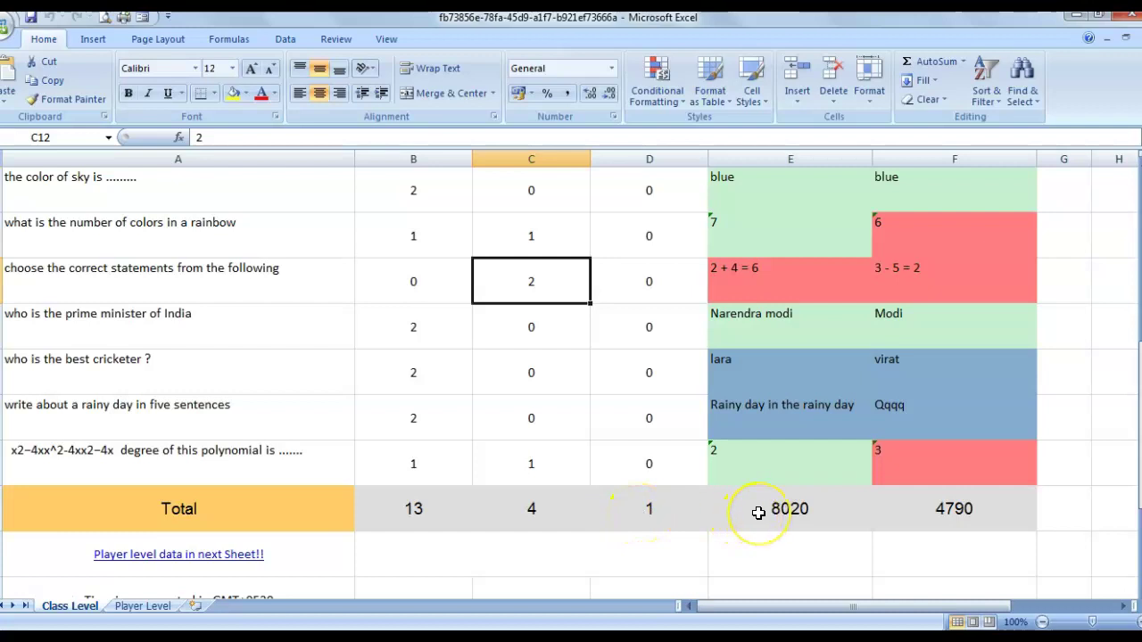
pyautogui.scroll(2, 798, 429)
pyautogui.scroll(-5, 798, 434)
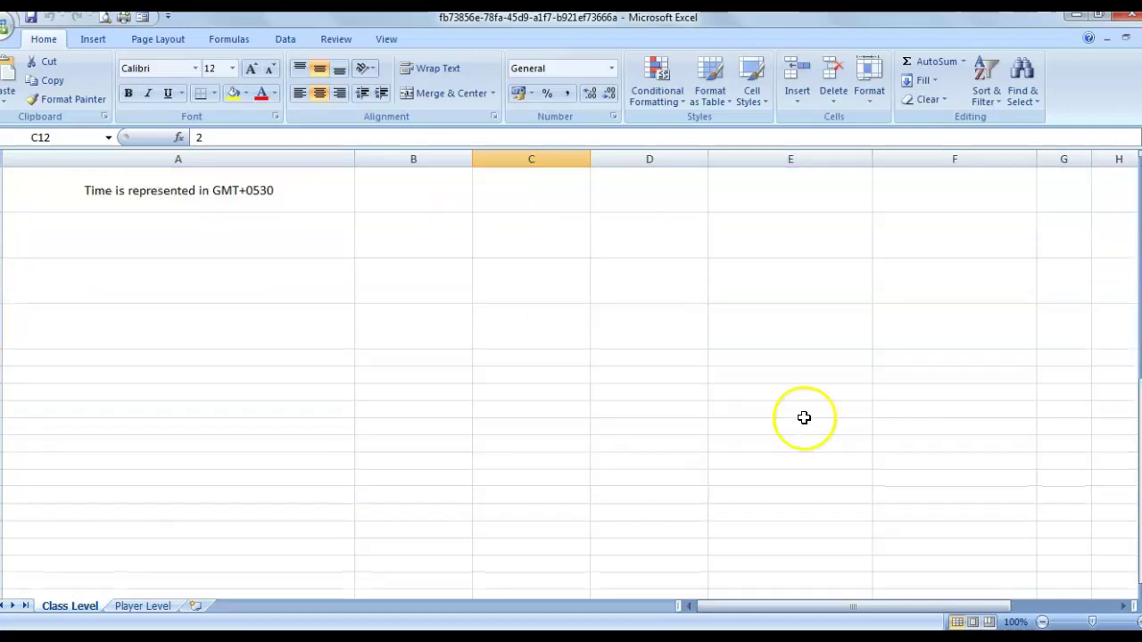
pyautogui.scroll(4, 803, 416)
pyautogui.scroll(-1, 819, 553)
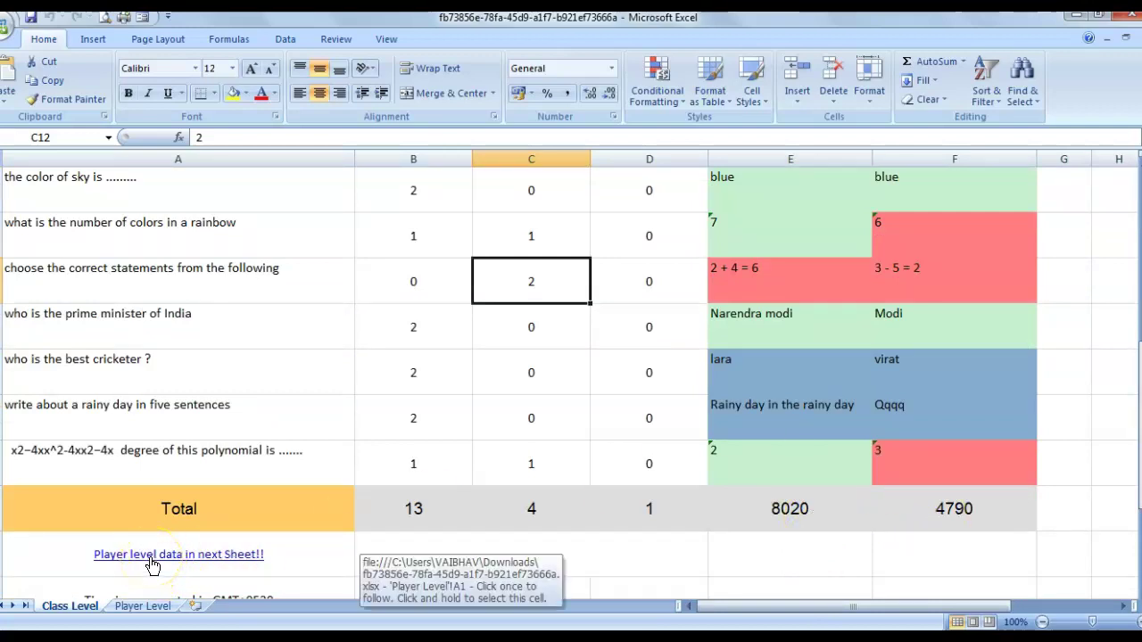
# Examine each player's score, accuracy and start time in the Player Level sheet, and return to the Class Level sheet
pyautogui.click(150, 608)
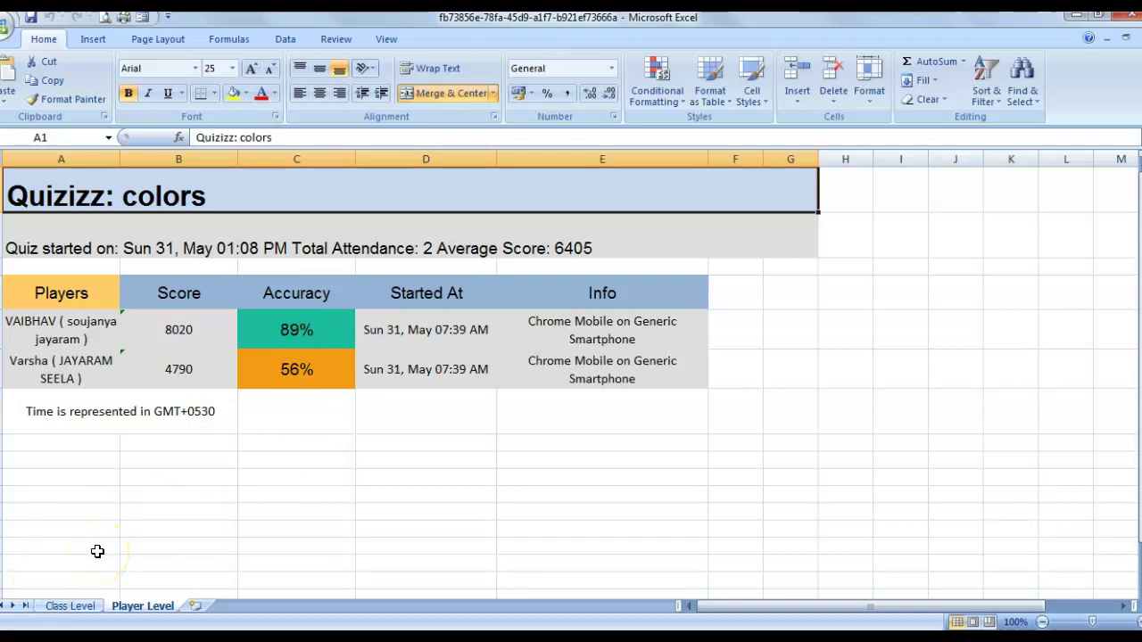
pyautogui.click(86, 607)
pyautogui.scroll(2, 375, 401)
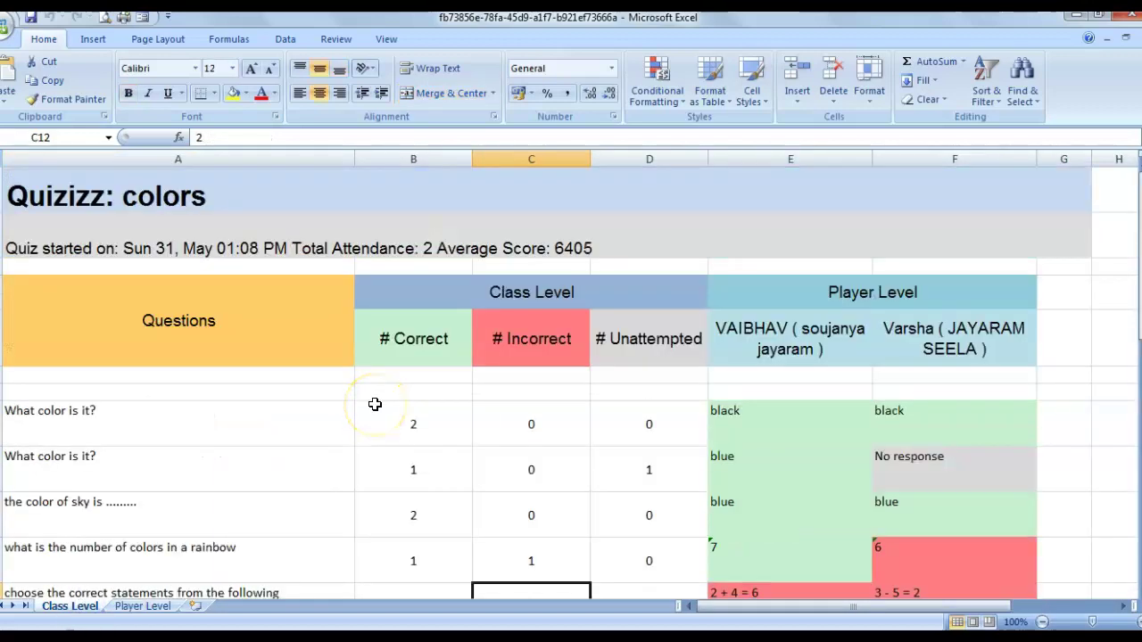
pyautogui.scroll(-4, 375, 403)
pyautogui.scroll(4, 375, 403)
# Switch back to Quizizz in Firefox and exit the summary of the finished live game
pyautogui.hotkey('alt', 'Tab')
pyautogui.click(770, 398)
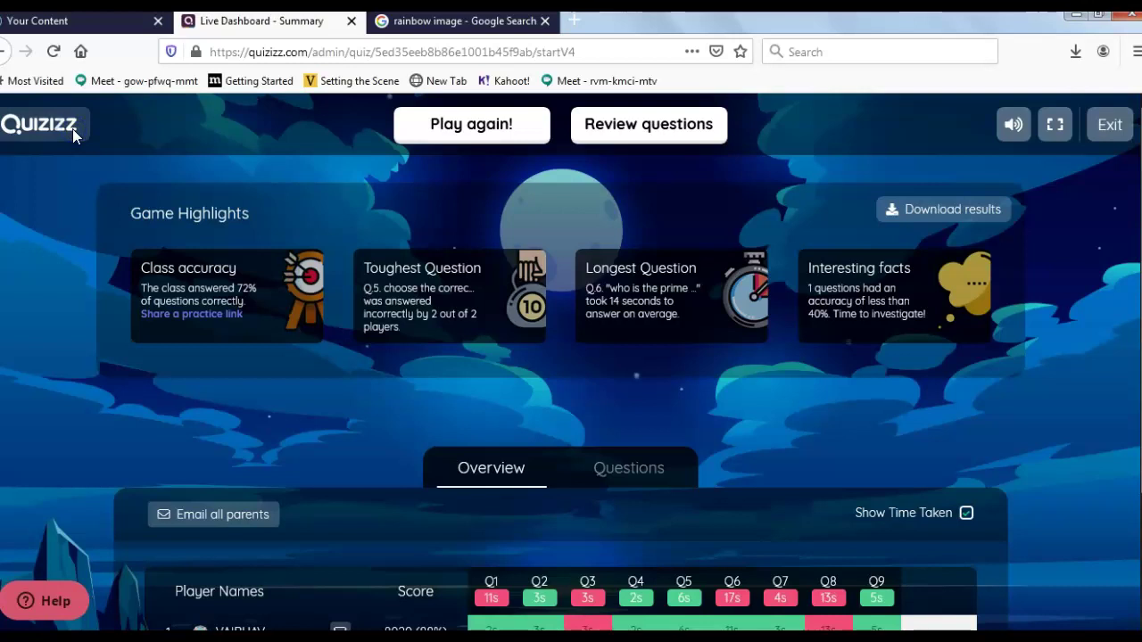
pyautogui.click(1109, 129)
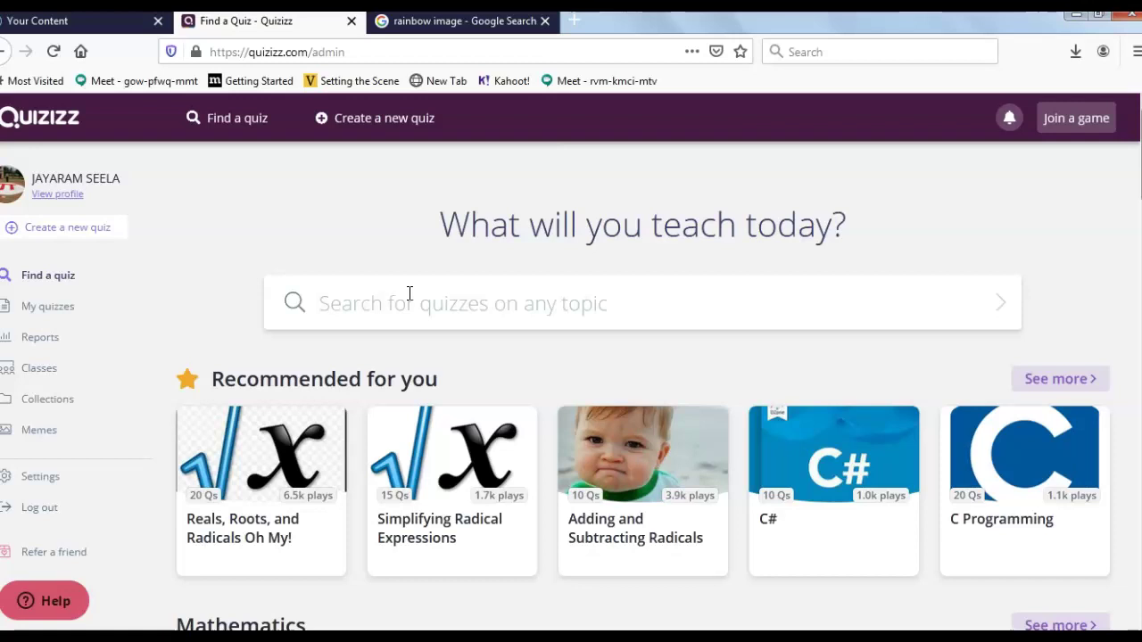
# Open the colors quiz from the own quizzes and assign it as homework with the proposed deadline of Jun 1st, 01:30 PM
pyautogui.click(62, 315)
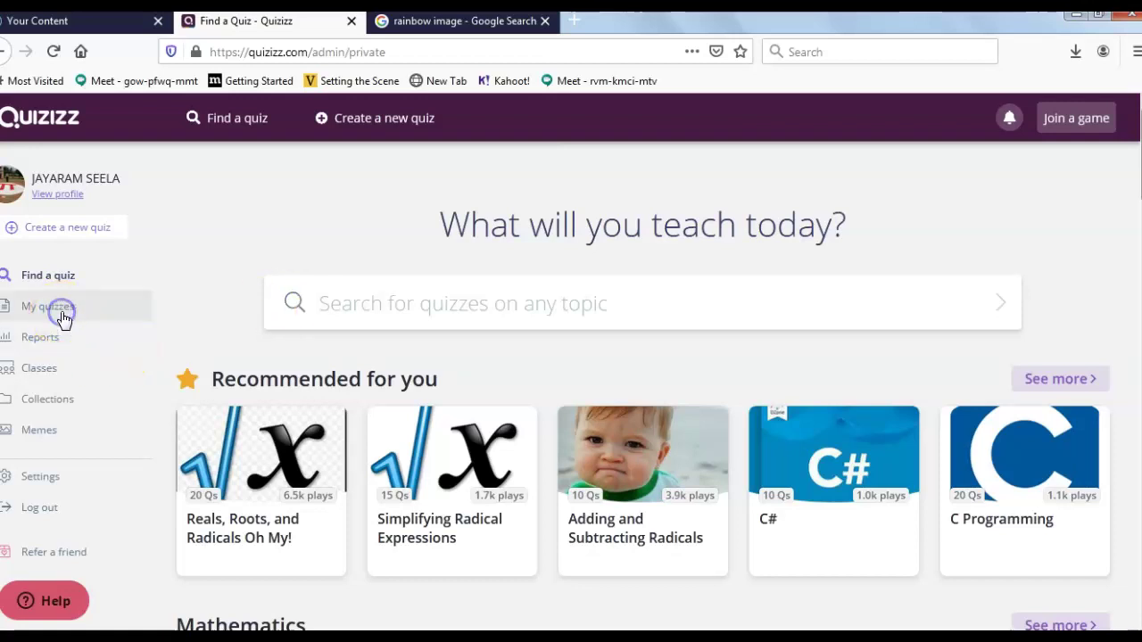
pyautogui.click(389, 298)
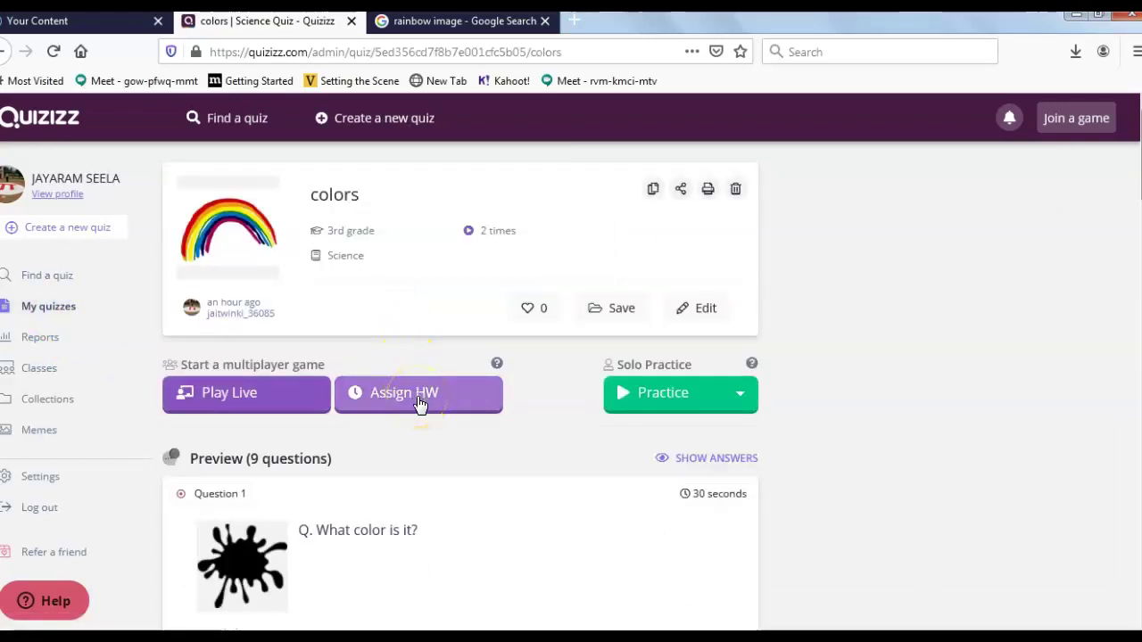
pyautogui.click(419, 401)
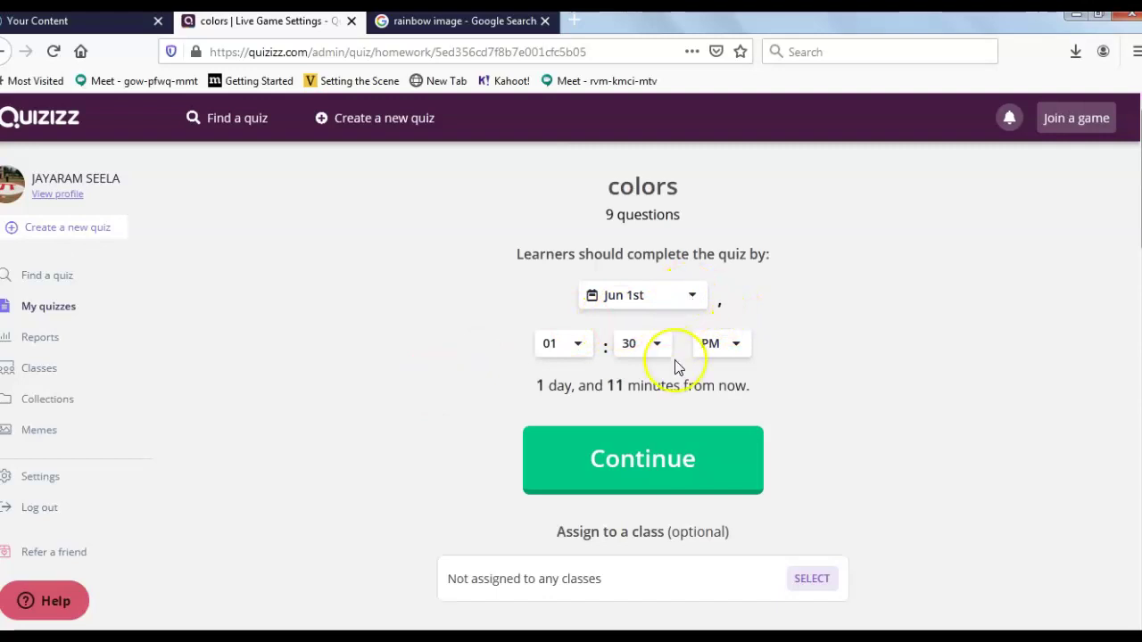
pyautogui.click(692, 463)
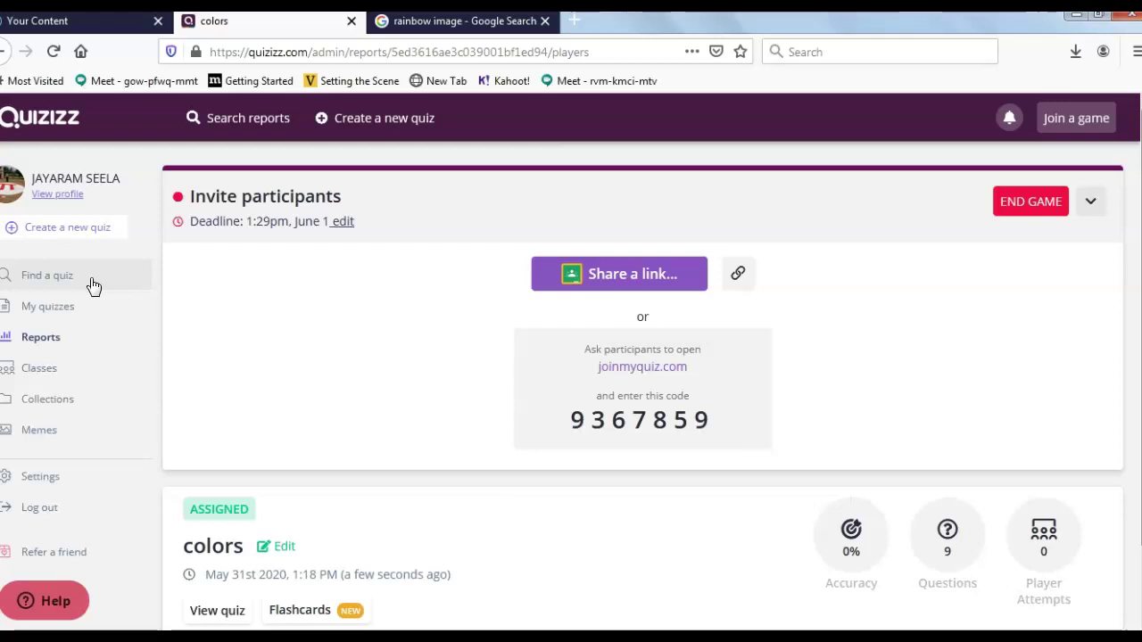
# Try to open the address quiziz.com/about in place of the rainbow image search
pyautogui.click(402, 21)
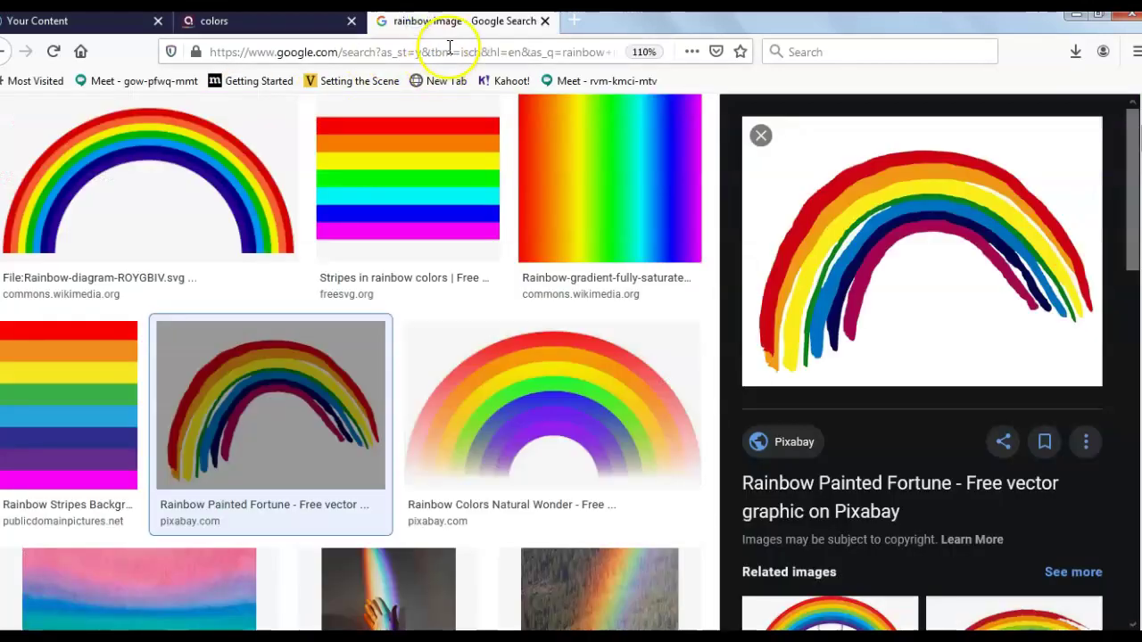
pyautogui.click(449, 50)
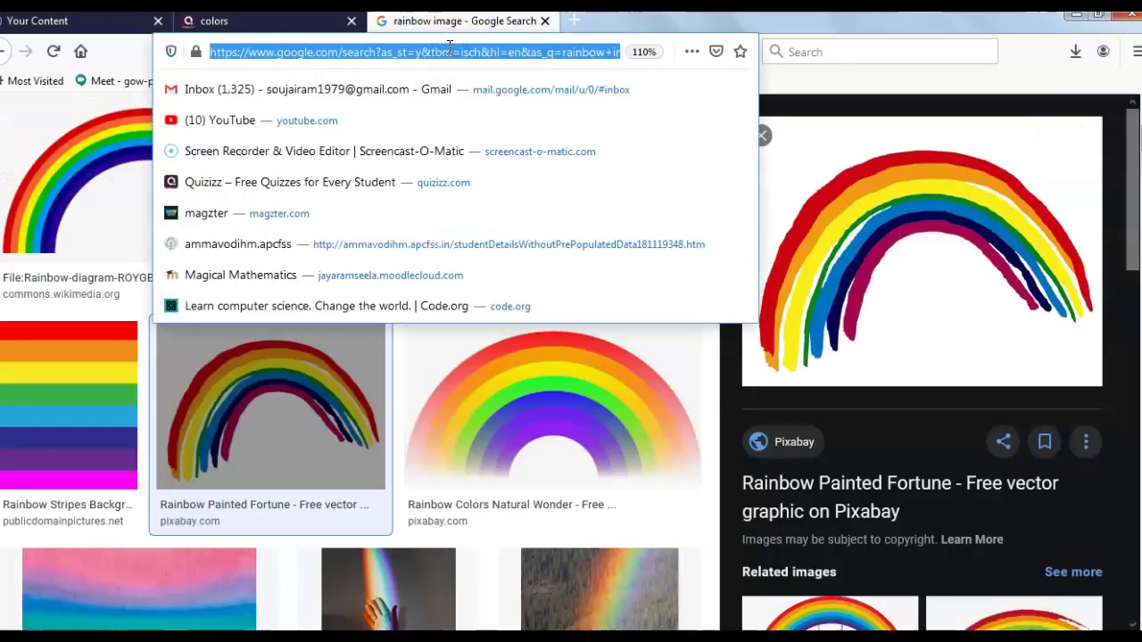
pyautogui.write('quiziz')
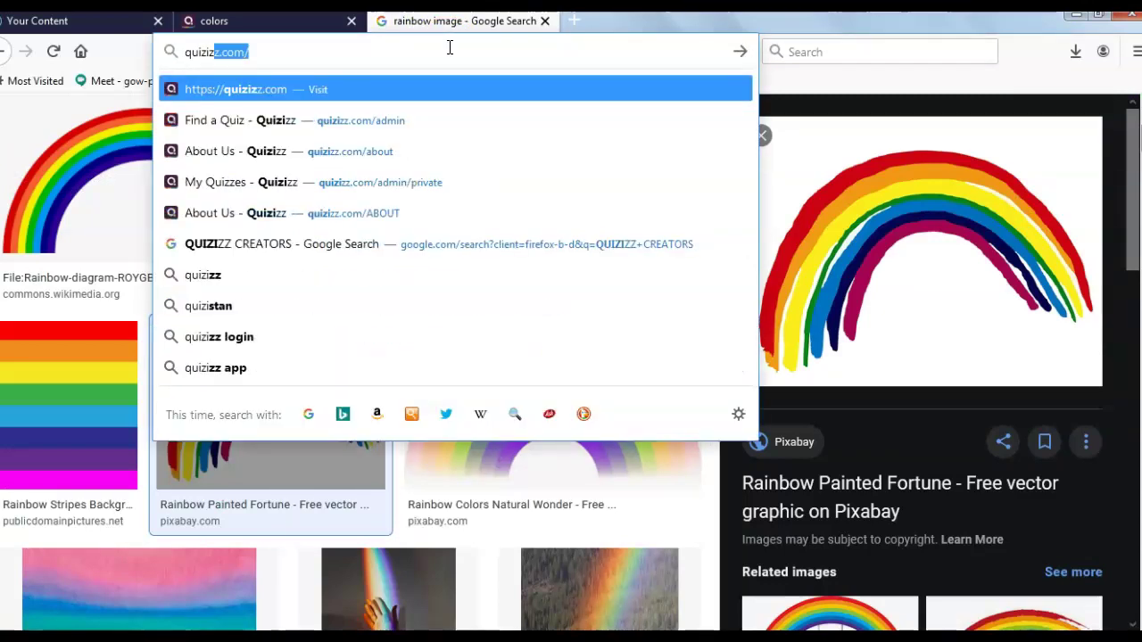
pyautogui.write('.com')
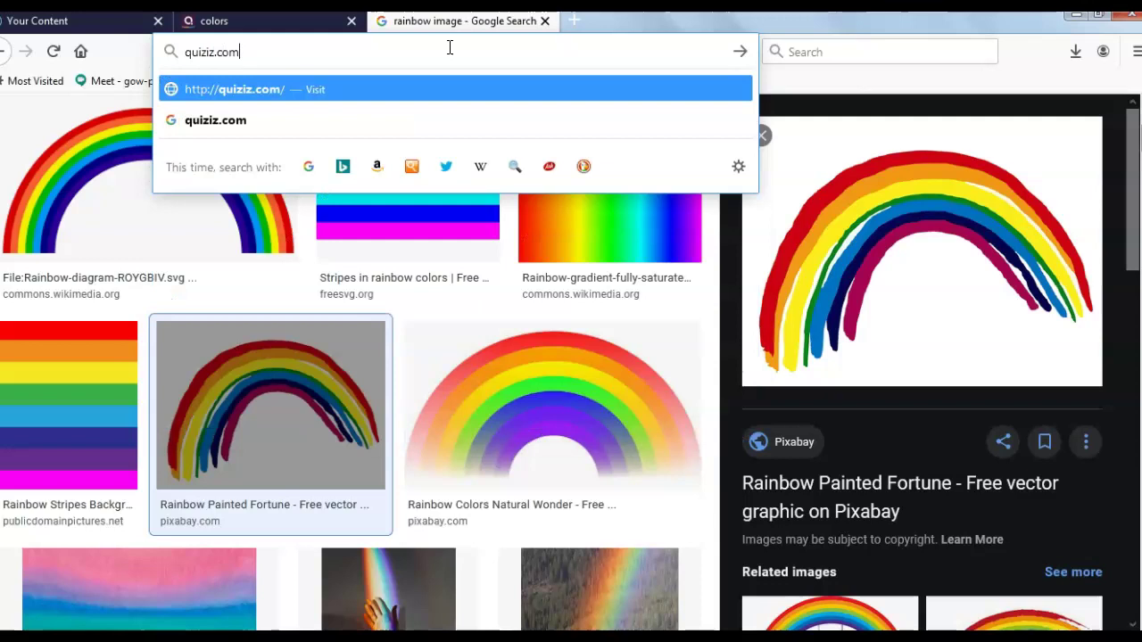
pyautogui.write('/')
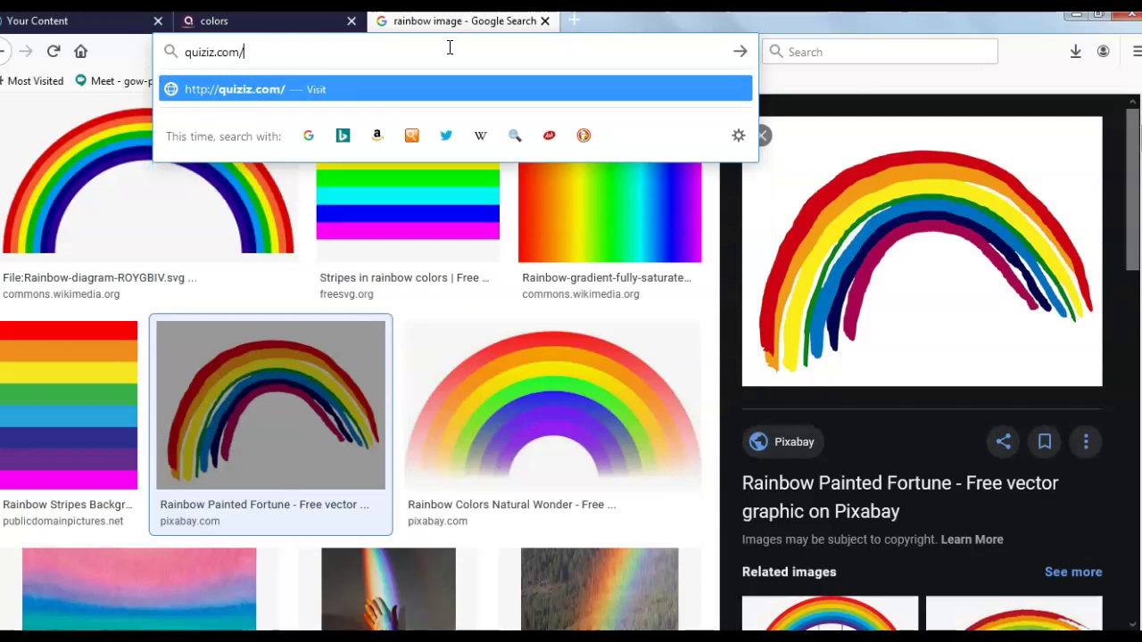
pyautogui.write('a')
pyautogui.press('BackSpace')
pyautogui.write('about')
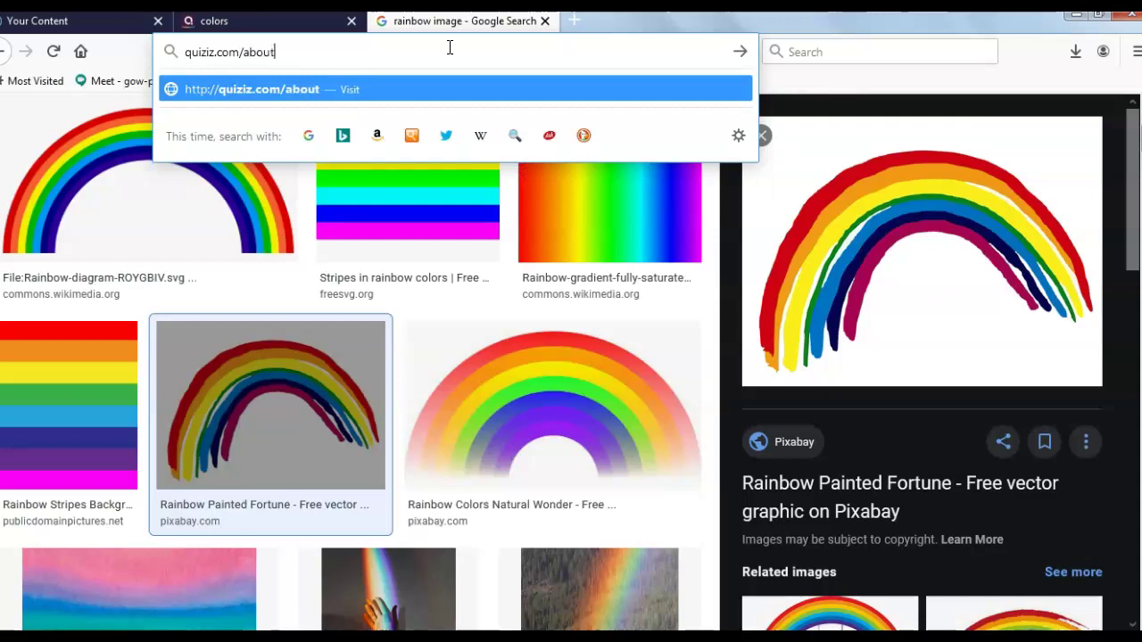
pyautogui.press('Return')
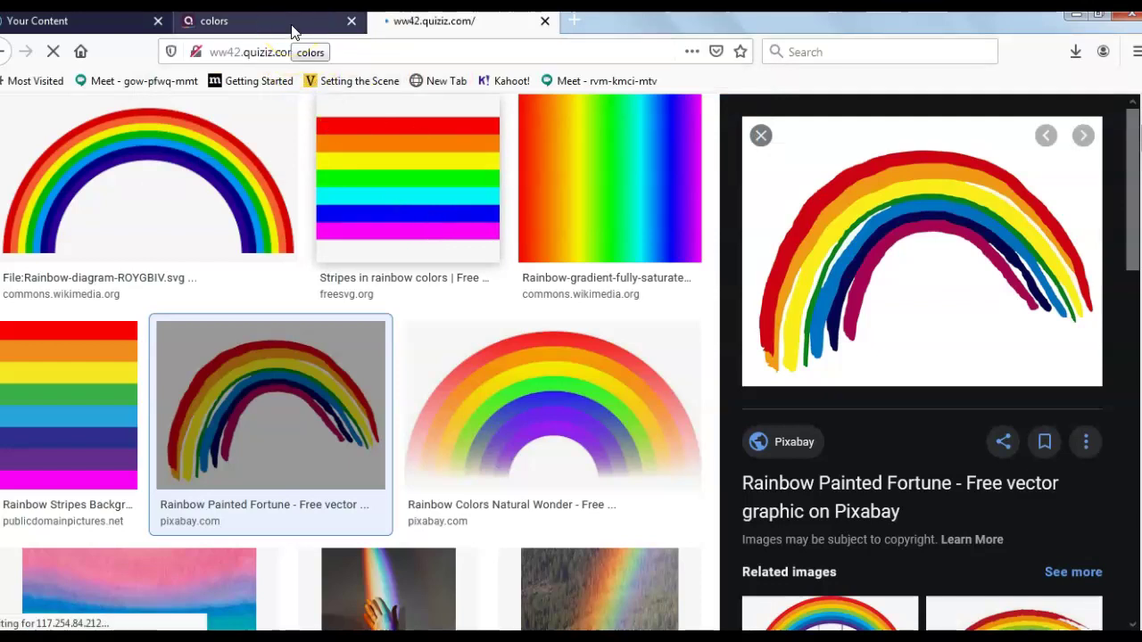
pyautogui.click(323, 27)
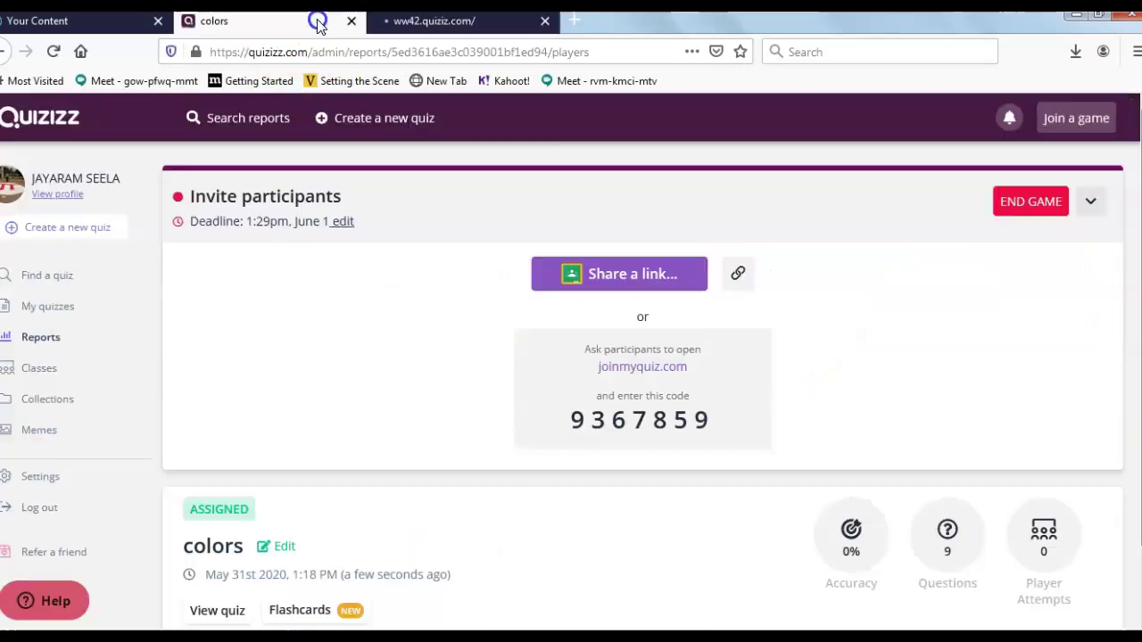
pyautogui.click(420, 19)
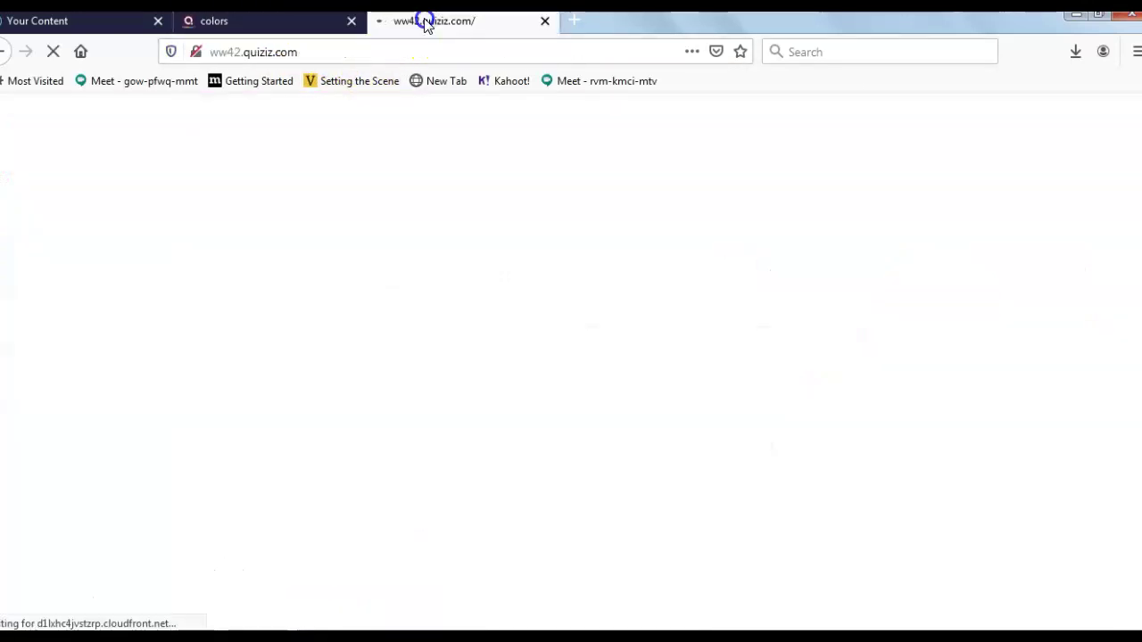
# Replace the mistyped address with quizizz.com/about and look through the Quizizz About Us page
pyautogui.click(412, 53)
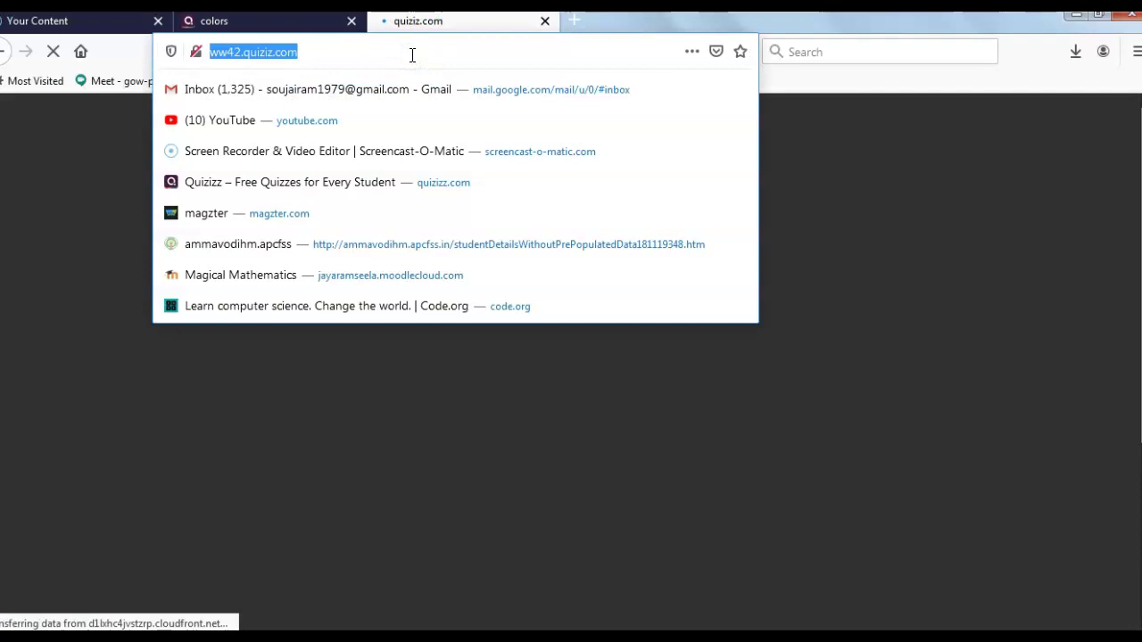
pyautogui.click(412, 55)
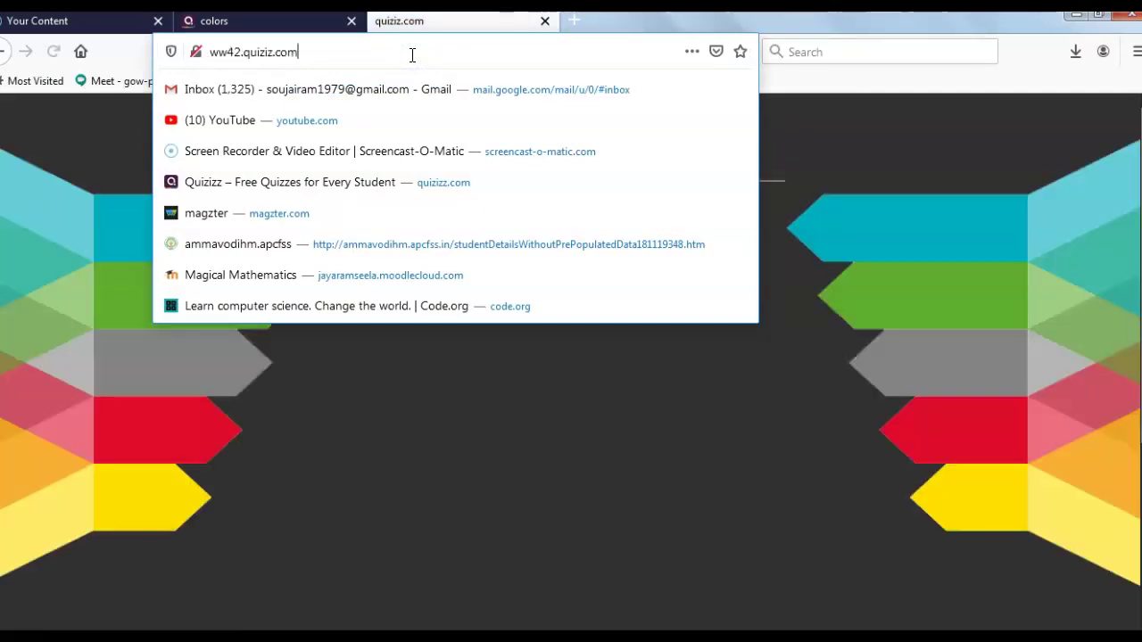
pyautogui.write('/abo')
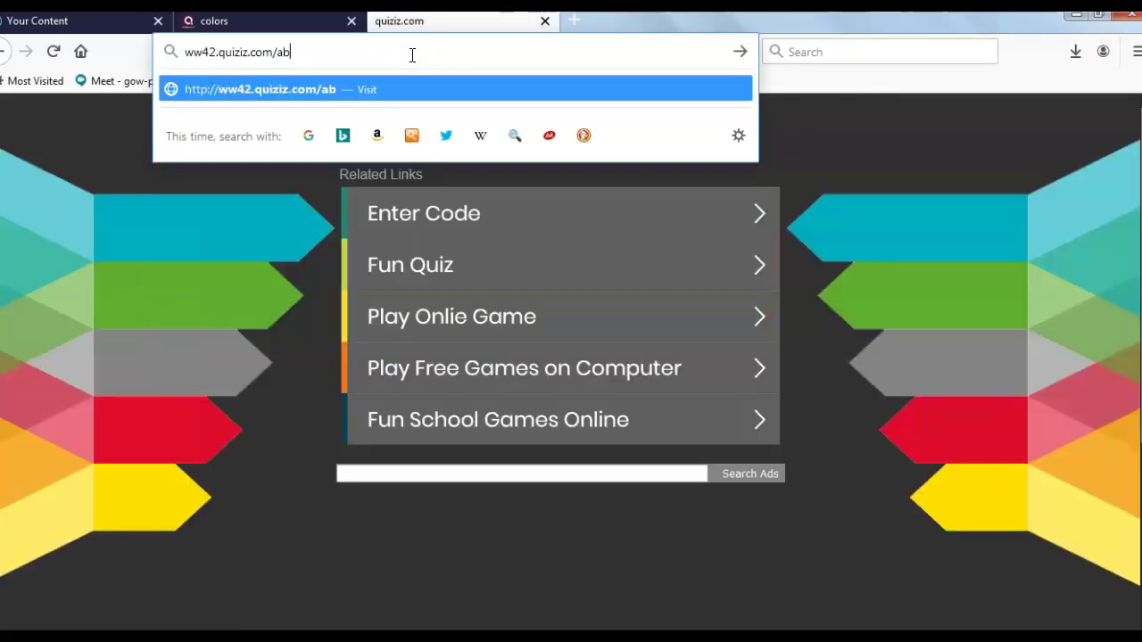
pyautogui.press('BackSpace')
pyautogui.press('BackSpace')
pyautogui.press('BackSpace')
pyautogui.press('BackSpace')
pyautogui.press('BackSpace')
pyautogui.press('BackSpace')
pyautogui.press('BackSpace')
pyautogui.press('BackSpace')
pyautogui.press('BackSpace')
pyautogui.press('BackSpace')
pyautogui.press('BackSpace')
pyautogui.press('BackSpace')
pyautogui.press('BackSpace')
pyautogui.press('BackSpace')
pyautogui.press('BackSpace')
pyautogui.press('BackSpace')
pyautogui.press('BackSpace')
pyautogui.press('BackSpace')
pyautogui.press('BackSpace')
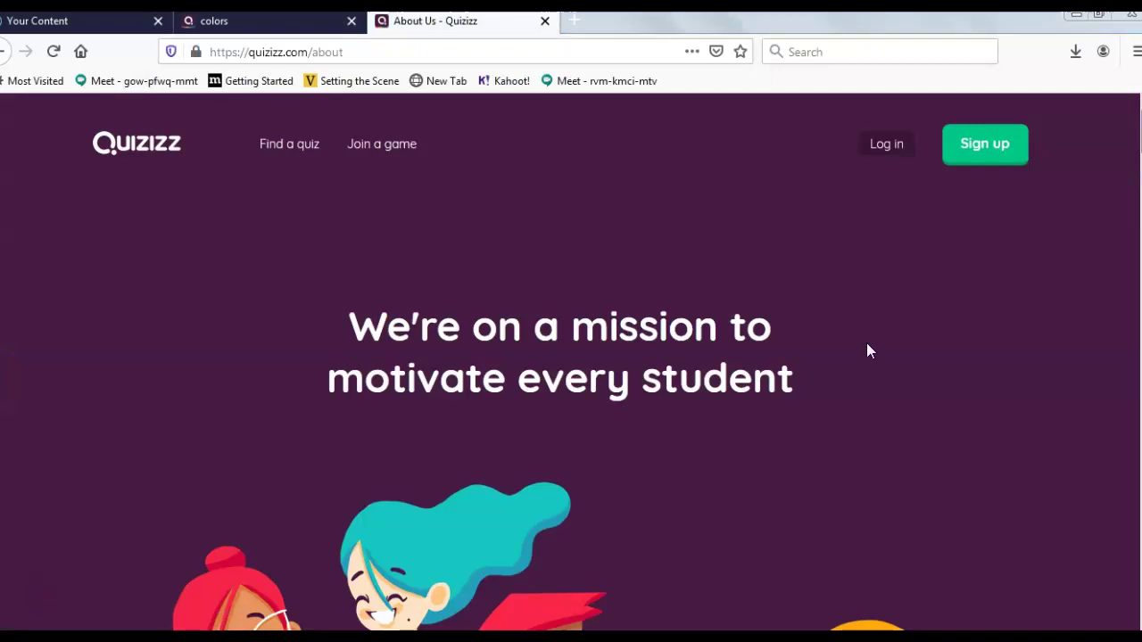
pyautogui.scroll(-3, 868, 345)
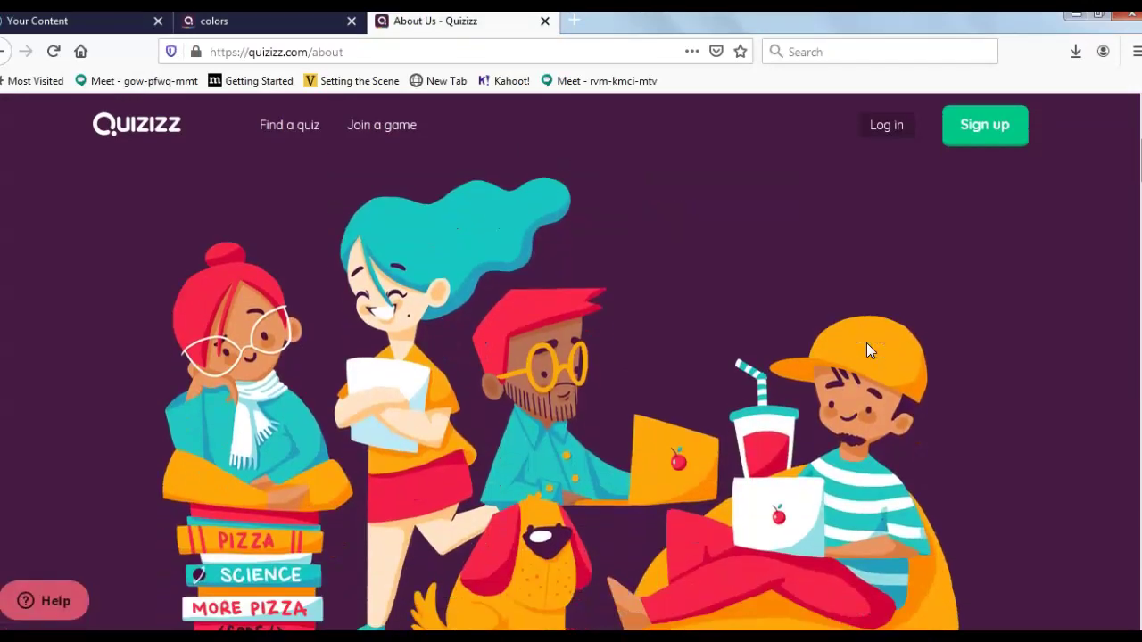
# Examine the progress, Join Us and Our story sections of the About Us page, and return to the colors quiz
pyautogui.scroll(-5, 867, 346)
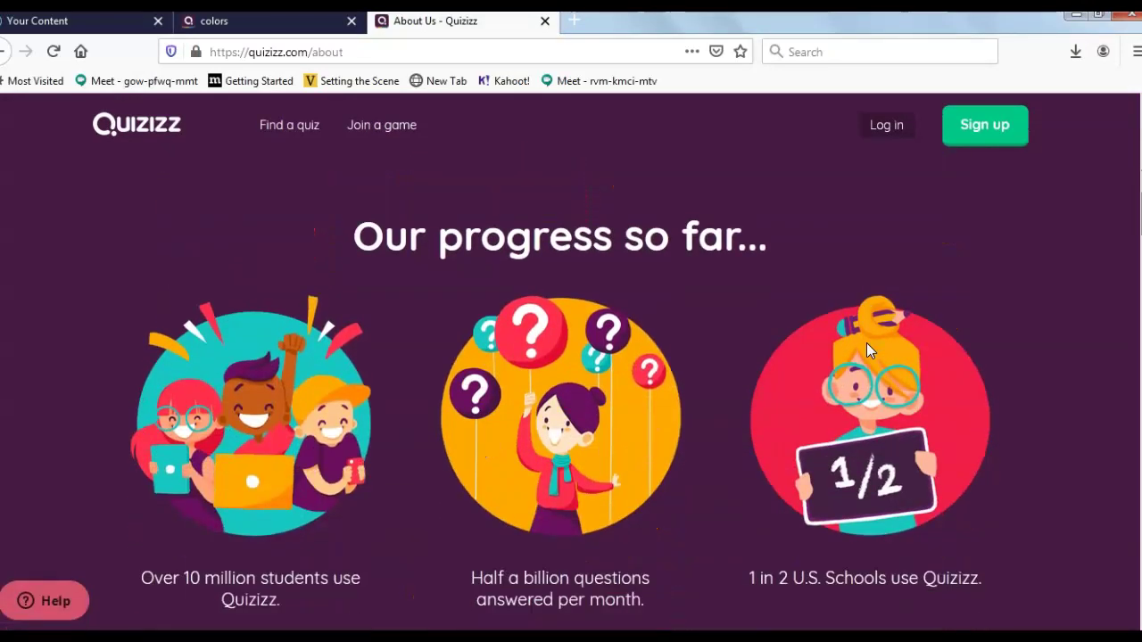
pyautogui.scroll(-2, 867, 343)
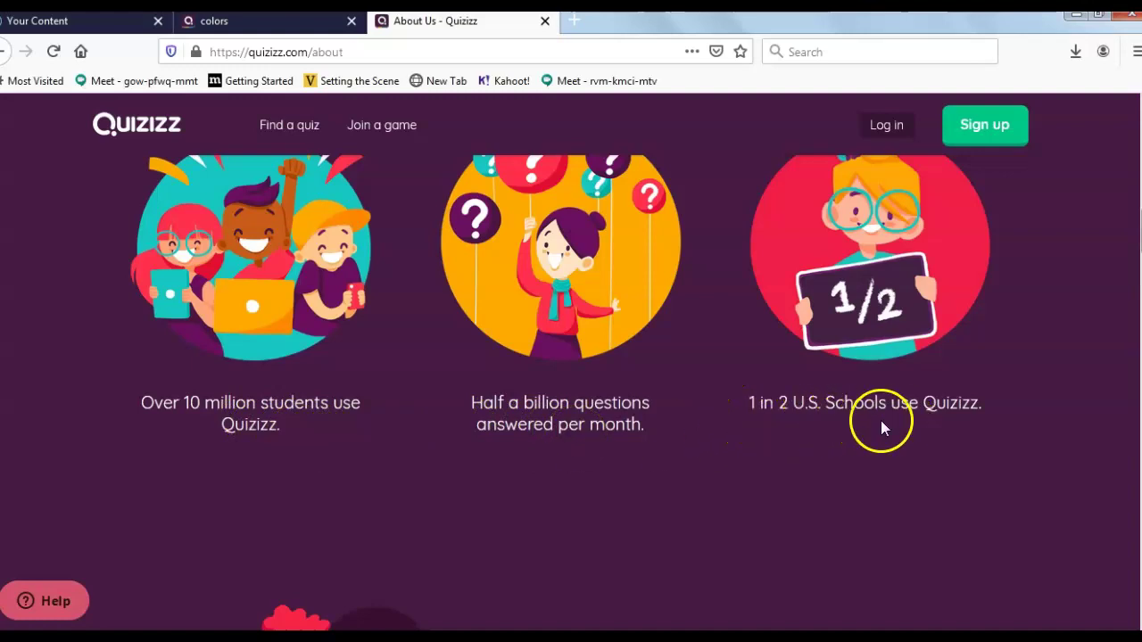
pyautogui.scroll(-5, 656, 421)
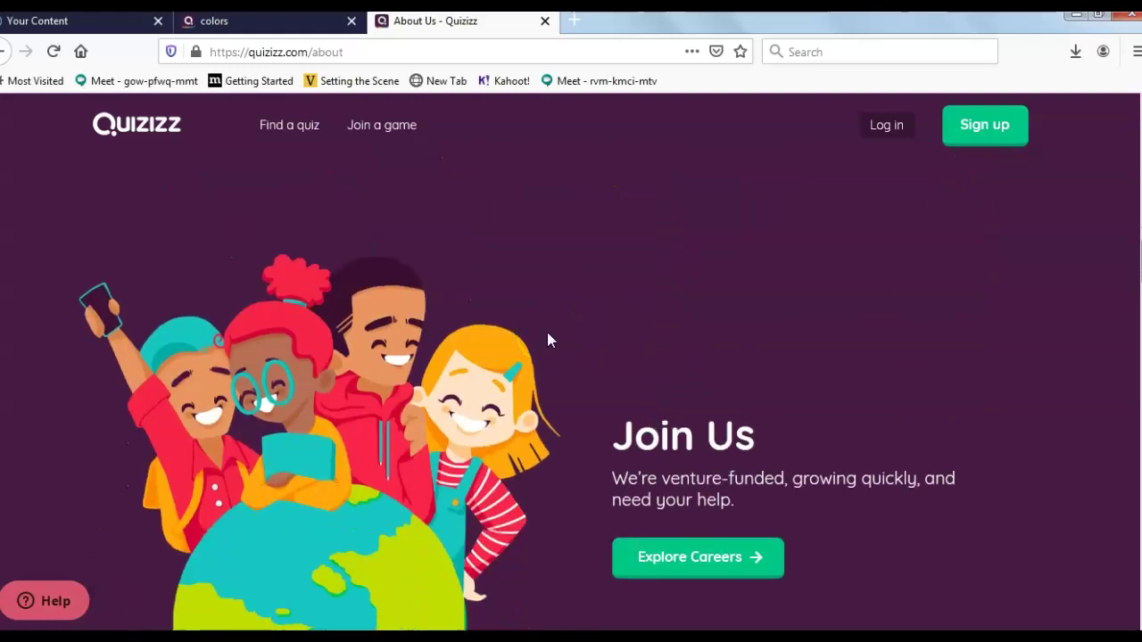
pyautogui.scroll(-5, 703, 312)
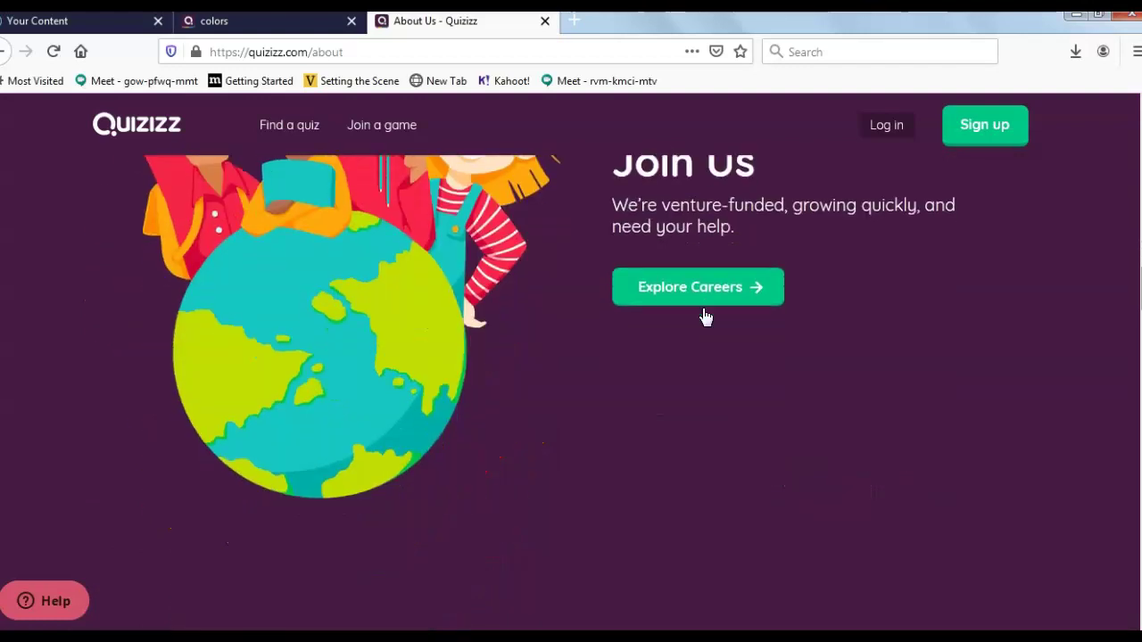
pyautogui.scroll(-2, 702, 316)
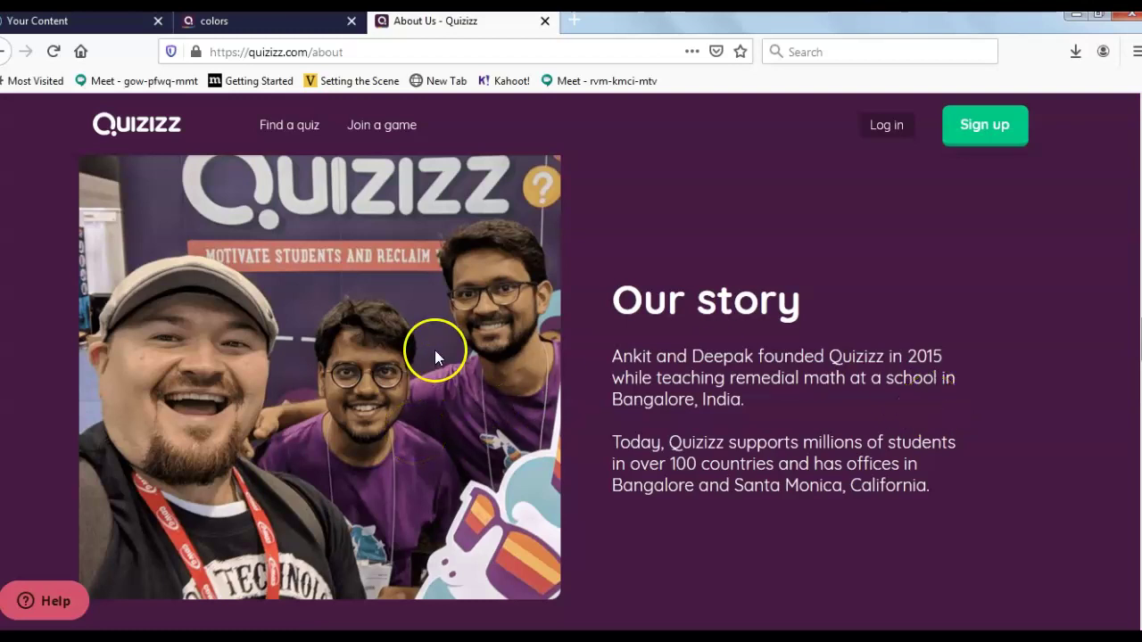
pyautogui.scroll(-3, 435, 350)
pyautogui.scroll(5, 434, 350)
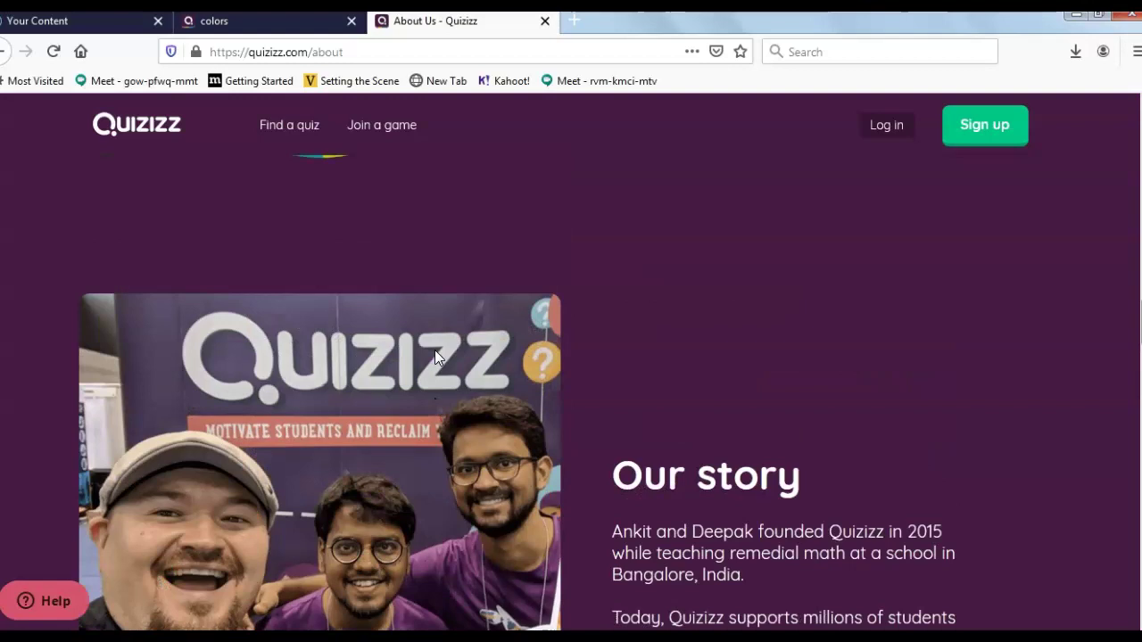
pyautogui.scroll(10, 435, 350)
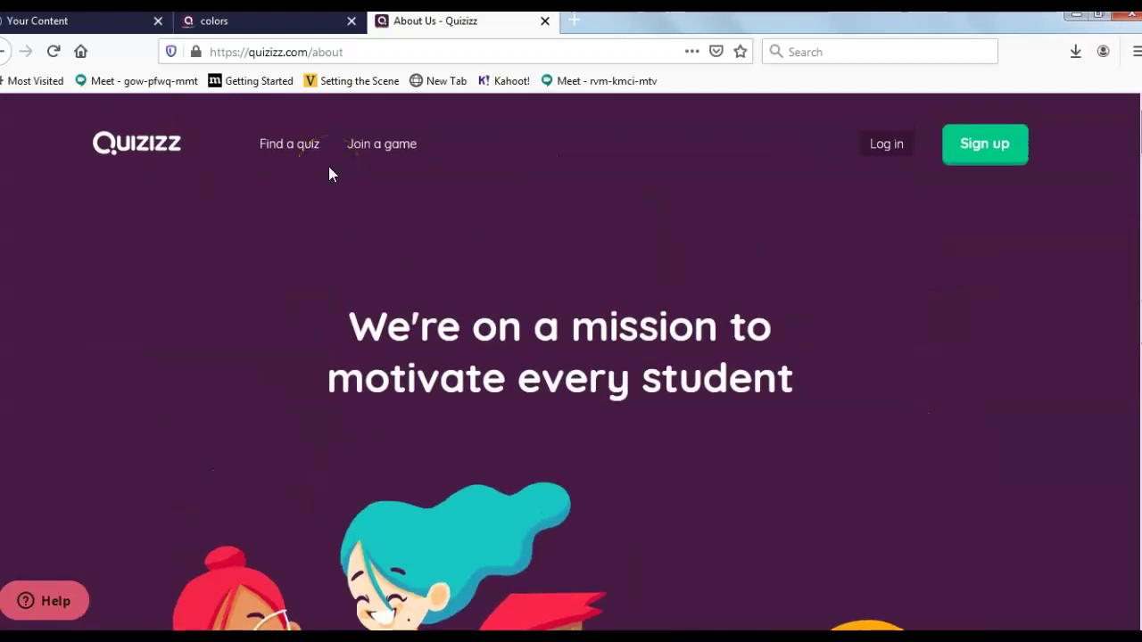
pyautogui.click(262, 29)
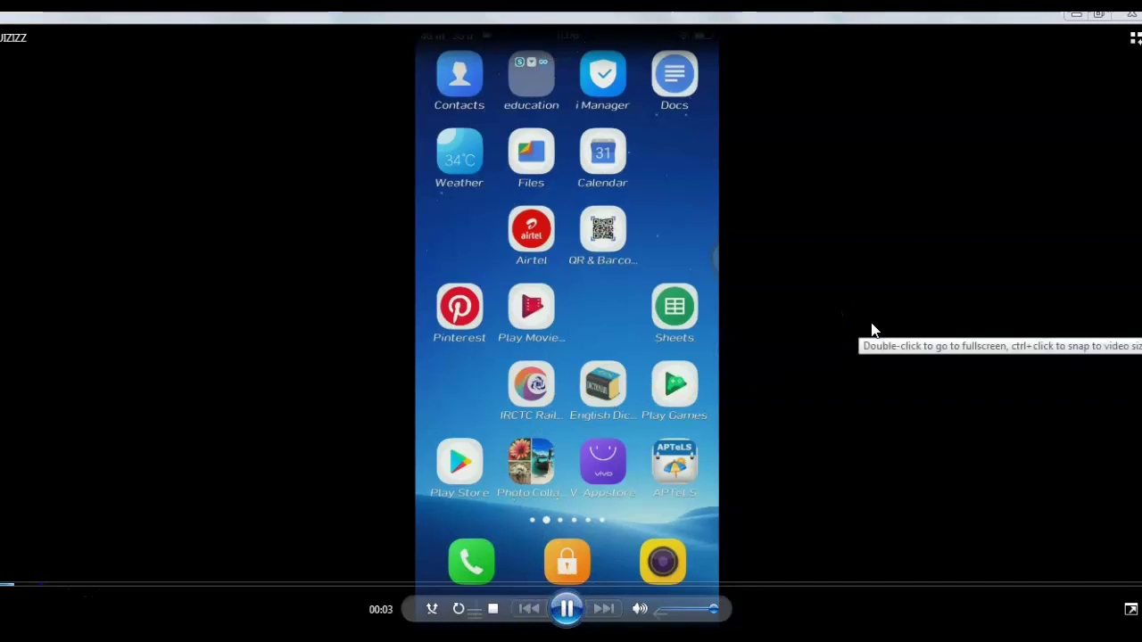
# Switch to the phone's Play Store, search for quizizz and install the Quizizz app by Quizizz Inc
pyautogui.click(859, 614)
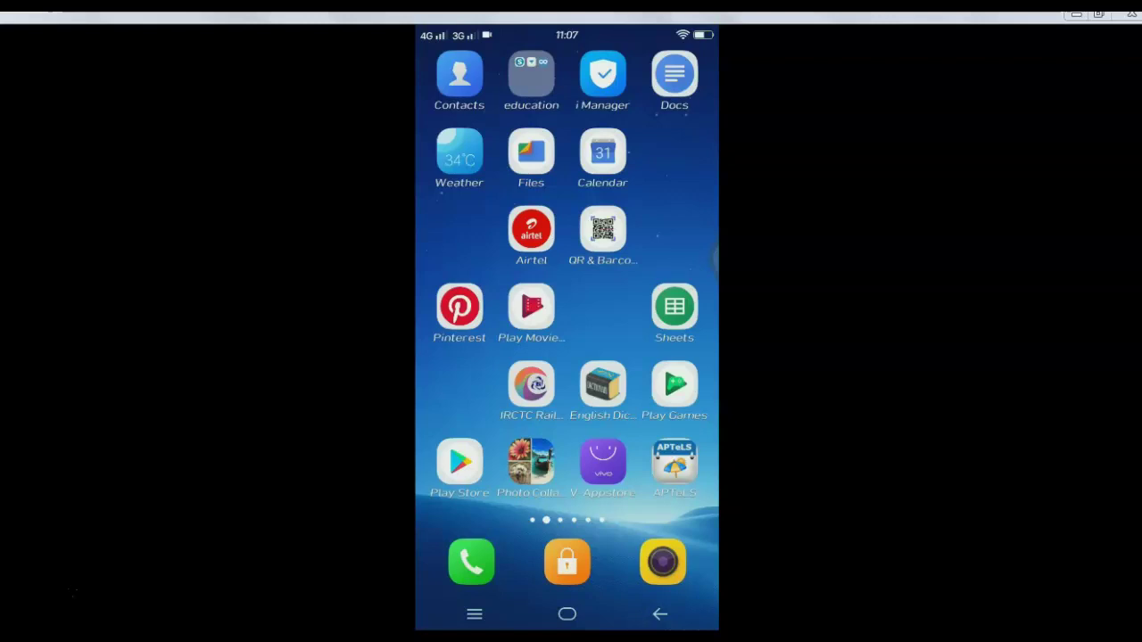
pyautogui.click(460, 462)
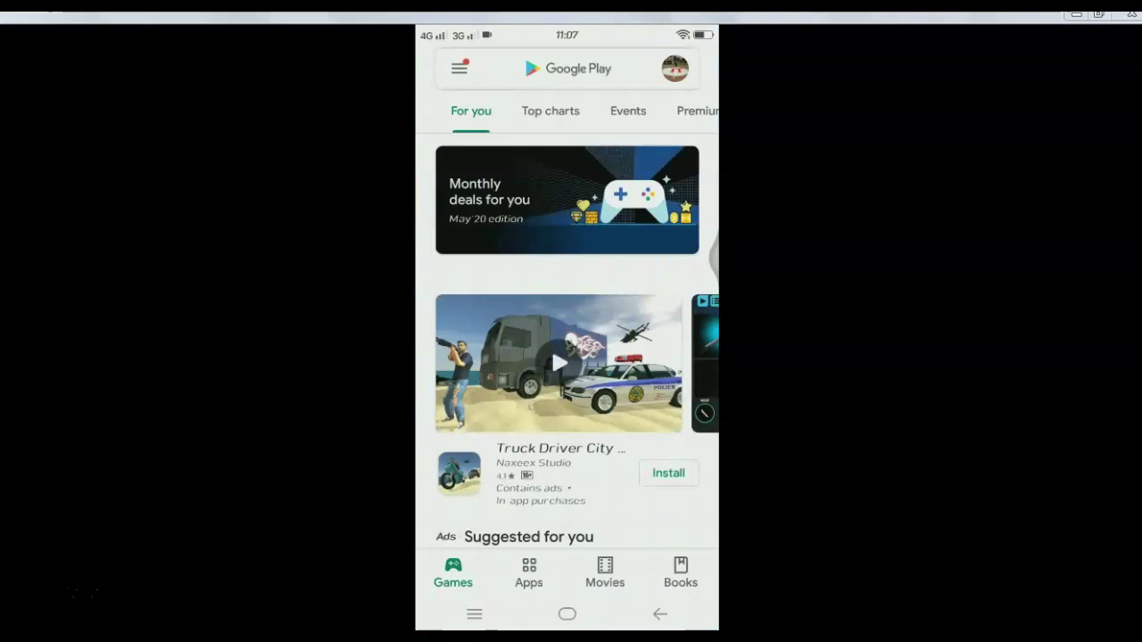
pyautogui.click(544, 69)
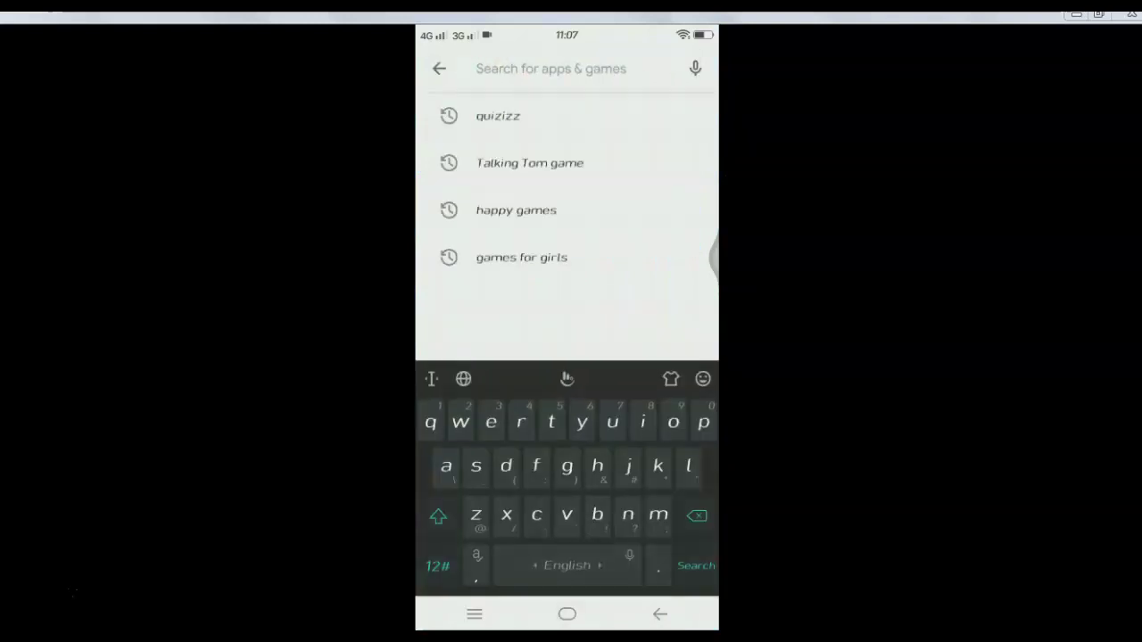
pyautogui.click(498, 116)
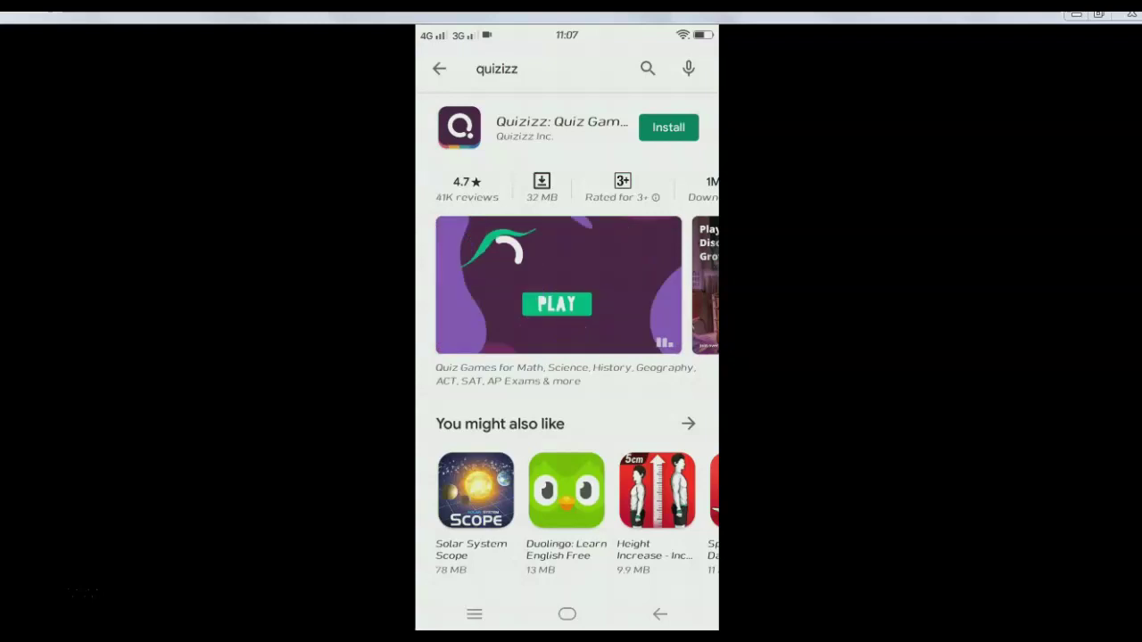
pyautogui.click(669, 126)
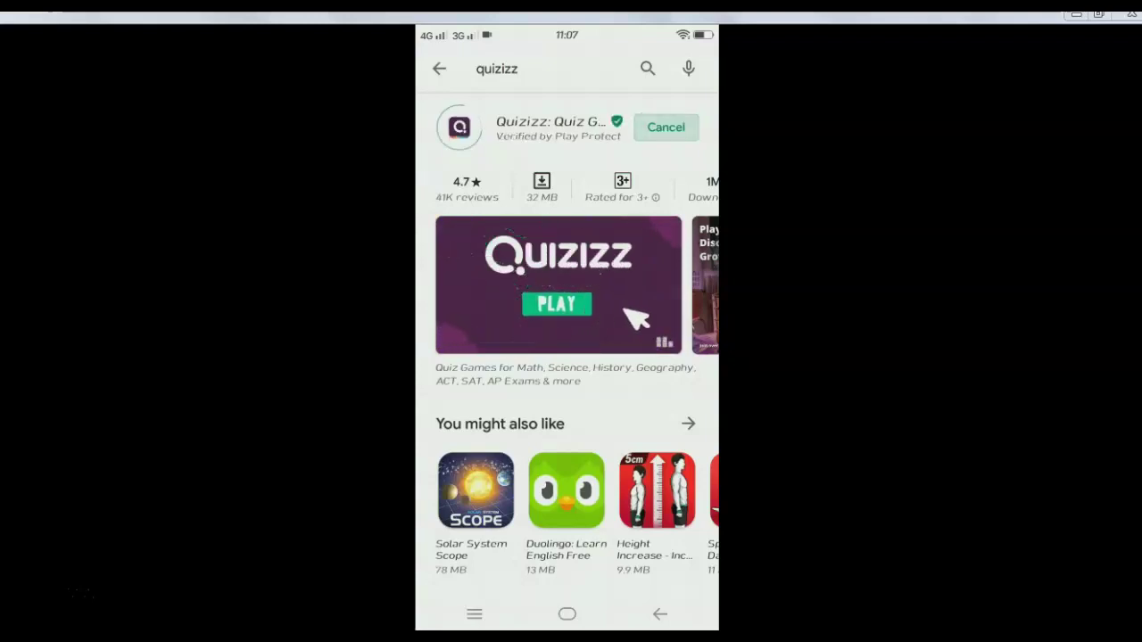